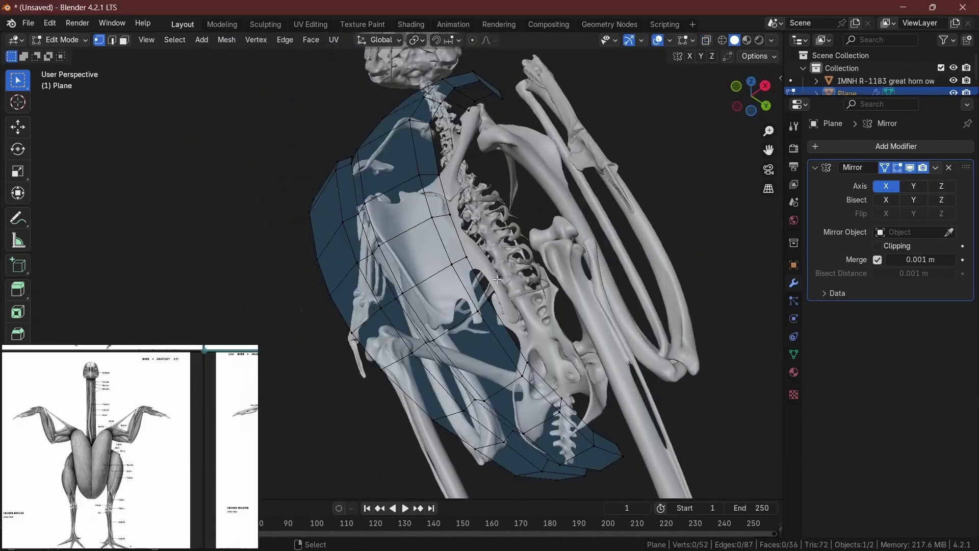
- Move the selected torso vertices into place around the skeleton's ribcage
{"action": "key", "text": "g"}
{"action": "middle_click_drag", "start_coordinate": [459, 306], "coordinate": [408, 292]}
{"action": "left_click", "coordinate": [408, 293]}
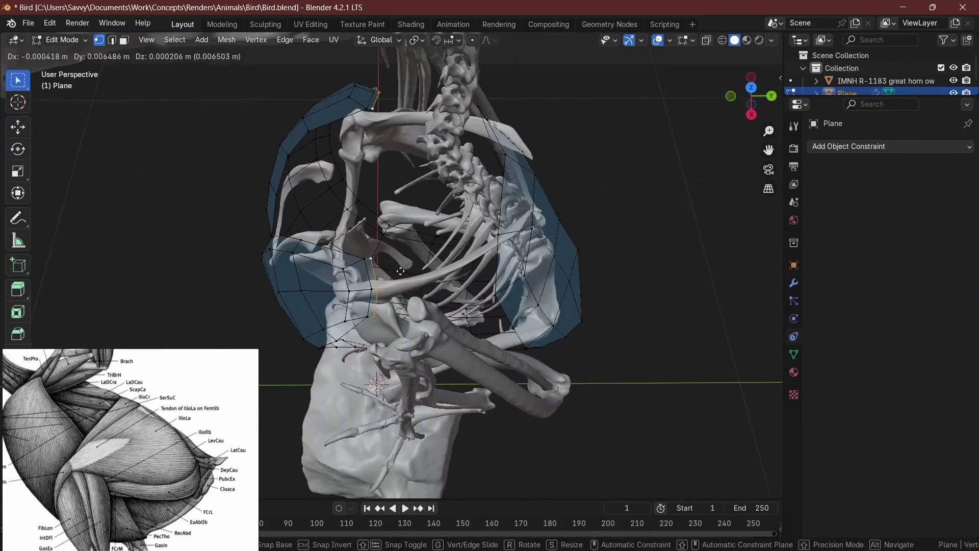
- Reposition torso edge-loop vertices across the back and around the ribcage
{"action": "left_click", "coordinate": [400, 270]}
{"action": "middle_click_drag", "start_coordinate": [400, 271], "coordinate": [442, 263]}
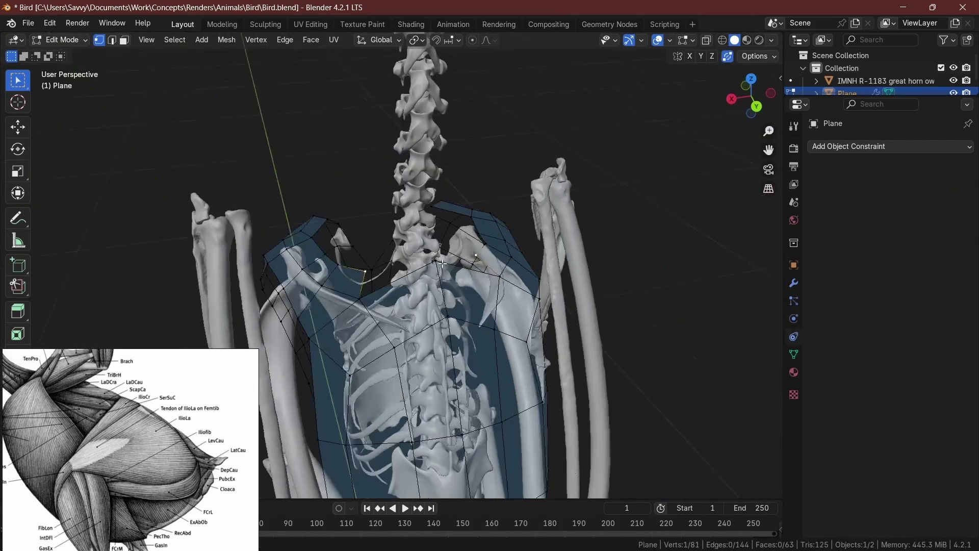
{"action": "left_click", "coordinate": [488, 226]}
{"action": "middle_click_drag", "start_coordinate": [489, 226], "coordinate": [426, 333]}
{"action": "left_click", "coordinate": [426, 332], "text": "alt"}
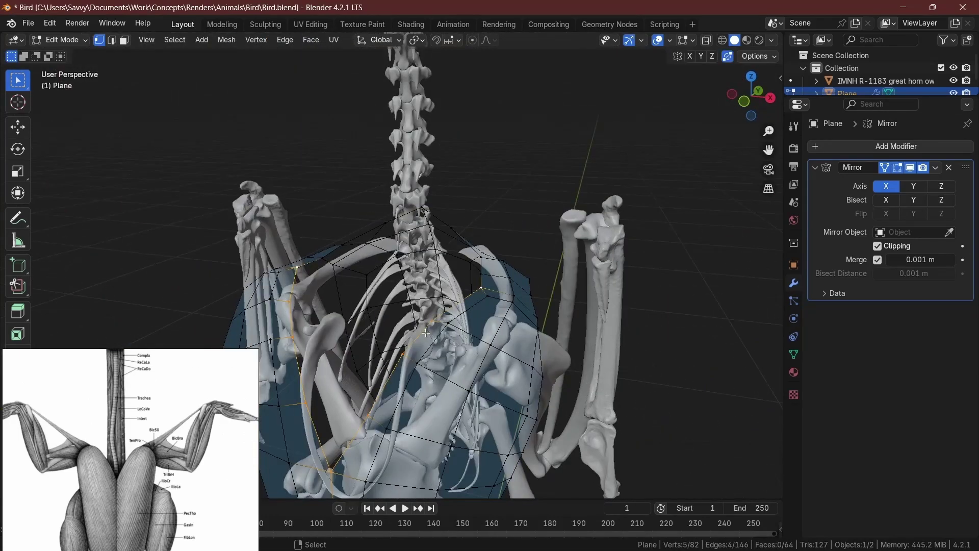
{"action": "left_click", "coordinate": [407, 422]}
{"action": "middle_click_drag", "start_coordinate": [407, 422], "coordinate": [464, 388]}
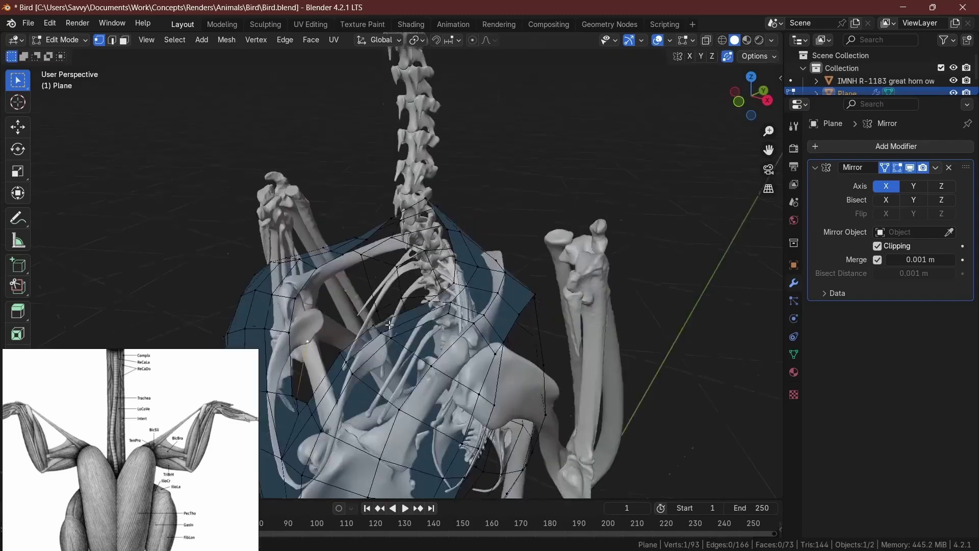
{"action": "middle_click_drag", "start_coordinate": [389, 324], "coordinate": [335, 337]}
- Move more ribcage vertices and round a selected vertex path along the spine
{"action": "key", "text": "g"}
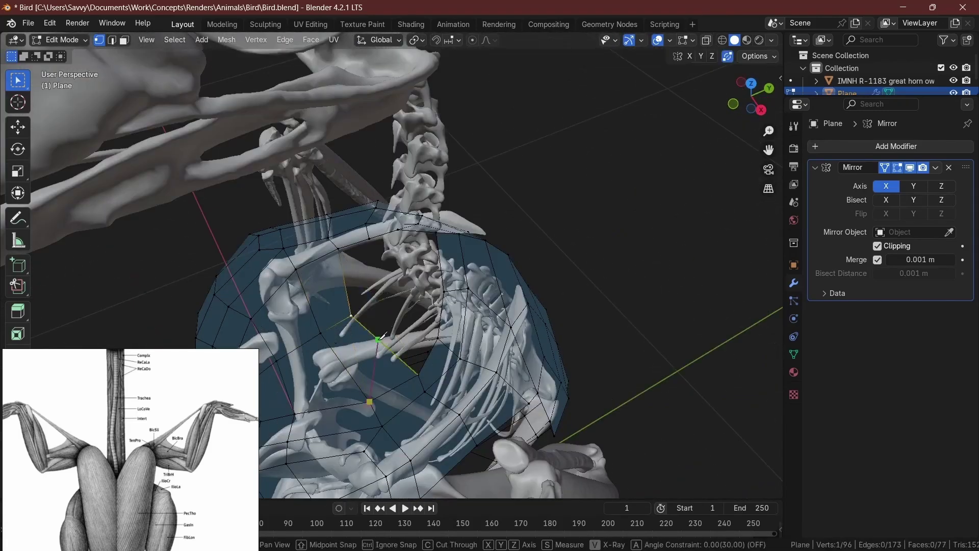
{"action": "left_click", "coordinate": [694, 42]}
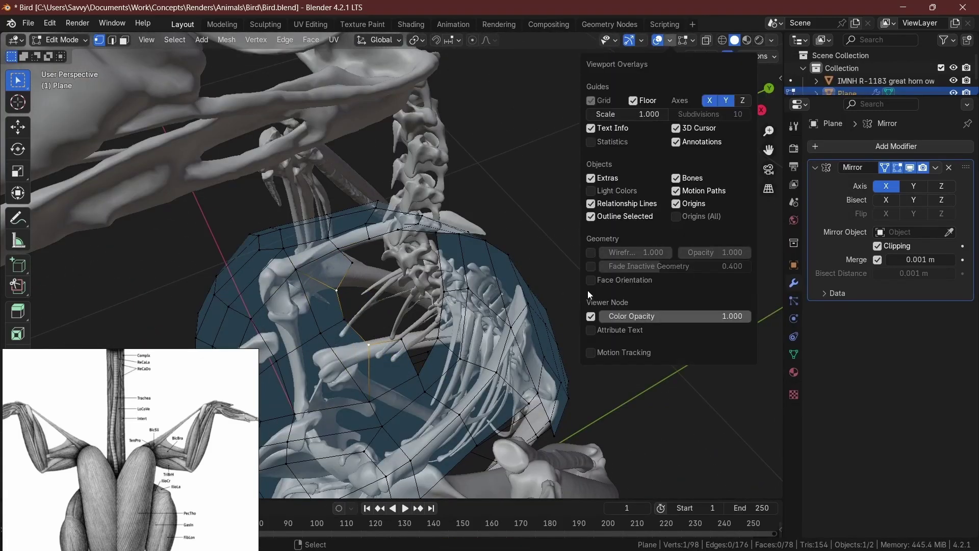
{"action": "middle_click_drag", "start_coordinate": [589, 295], "coordinate": [553, 216]}
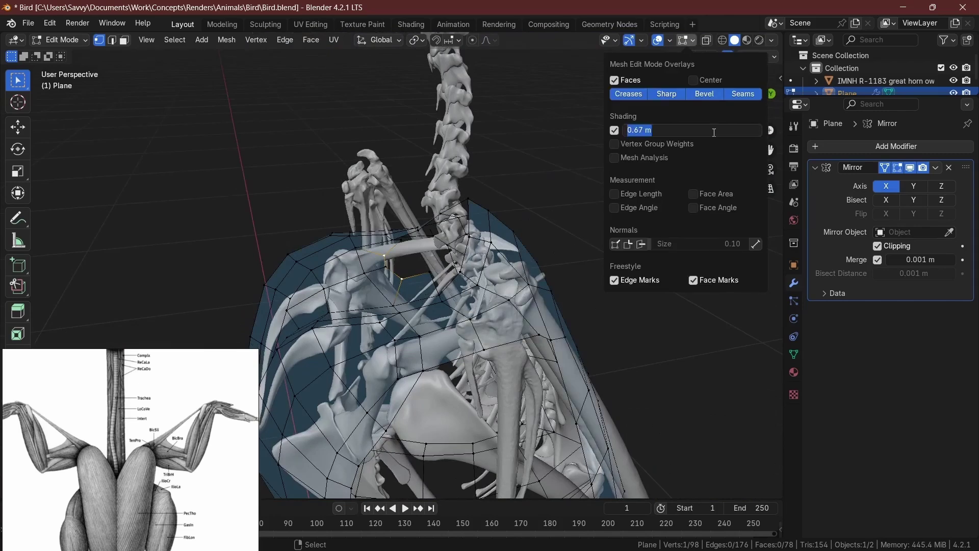
{"action": "middle_click_drag", "start_coordinate": [510, 255], "coordinate": [434, 285]}
{"action": "left_click", "coordinate": [434, 284], "text": "ctrl"}
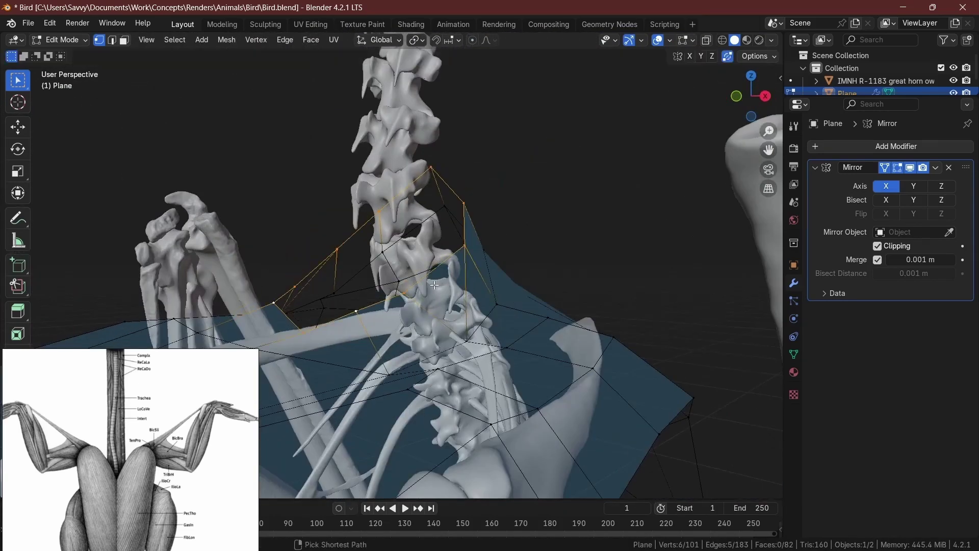
{"action": "left_click", "coordinate": [528, 276]}
- In side view, flatten the neck strip's top edge to Z 0 and rotate it along the spine
{"action": "key", "text": "KP_3"}
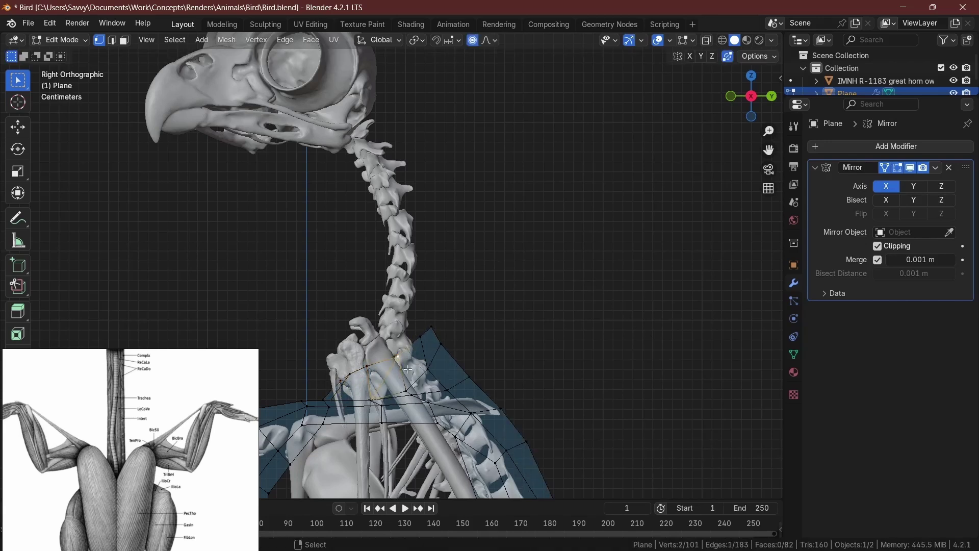
{"action": "middle_click_drag", "start_coordinate": [408, 369], "coordinate": [428, 377]}
{"action": "key", "text": "KP_3"}
{"action": "left_click", "coordinate": [451, 389], "text": "ctrl"}
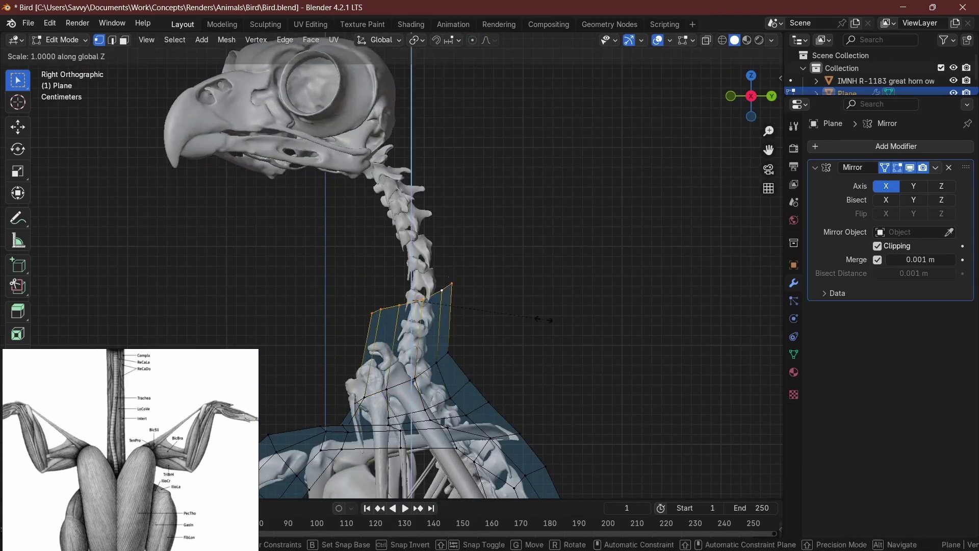
{"action": "type", "text": "0"}
{"action": "key", "text": "Return"}
{"action": "middle_click_drag", "start_coordinate": [544, 320], "coordinate": [485, 347]}
{"action": "key", "text": "KP_3"}
{"action": "left_click", "coordinate": [461, 353], "text": "ctrl"}
{"action": "left_click", "coordinate": [535, 214]}
- Extend the selection down the neck and move those vertices into place
{"action": "left_click", "coordinate": [406, 299], "text": "ctrl"}
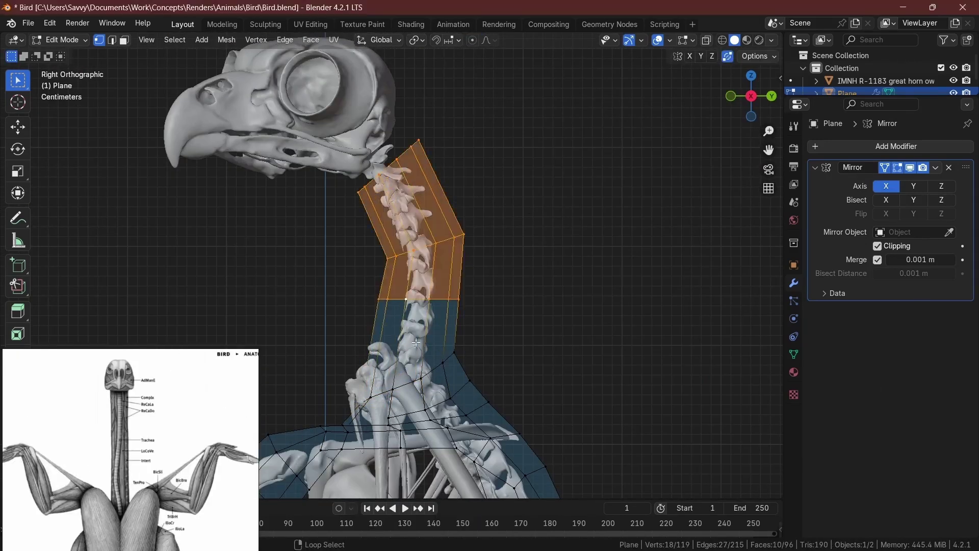
{"action": "left_click", "coordinate": [495, 390]}
{"action": "middle_click_drag", "start_coordinate": [495, 390], "coordinate": [423, 230]}
{"action": "key", "text": "KP_3"}
{"action": "scroll", "coordinate": [424, 229], "scroll_direction": "up", "scroll_amount": 4}
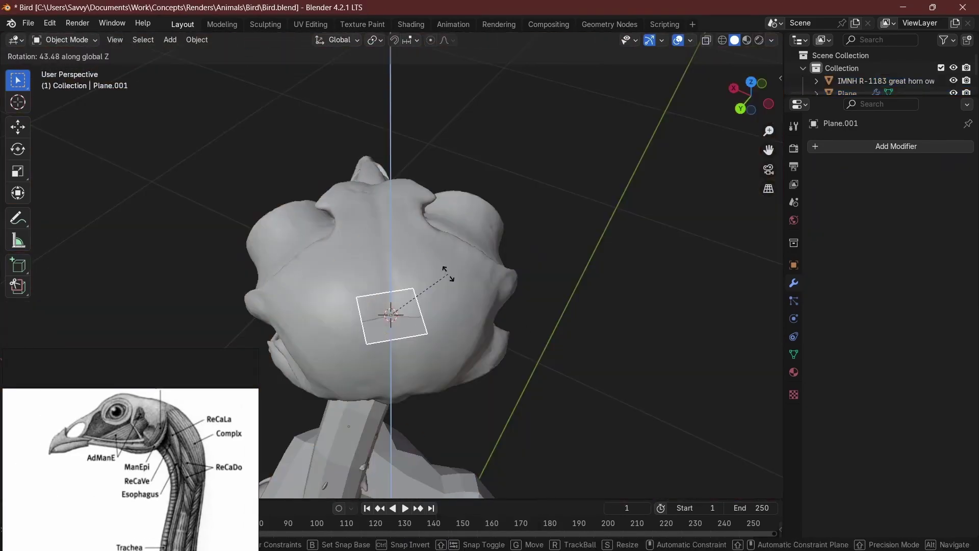
- Add a Mirror modifier to the new head plane
{"action": "key", "text": "Tab"}
{"action": "left_click", "coordinate": [769, 56]}
{"action": "left_click", "coordinate": [896, 146]}
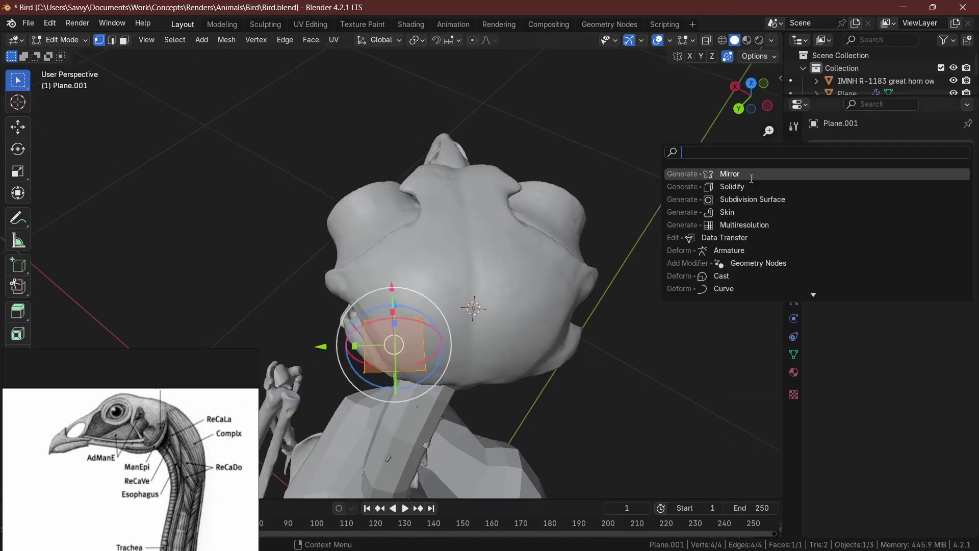
{"action": "left_click", "coordinate": [722, 174]}
{"action": "middle_click_drag", "start_coordinate": [722, 174], "coordinate": [637, 102]}
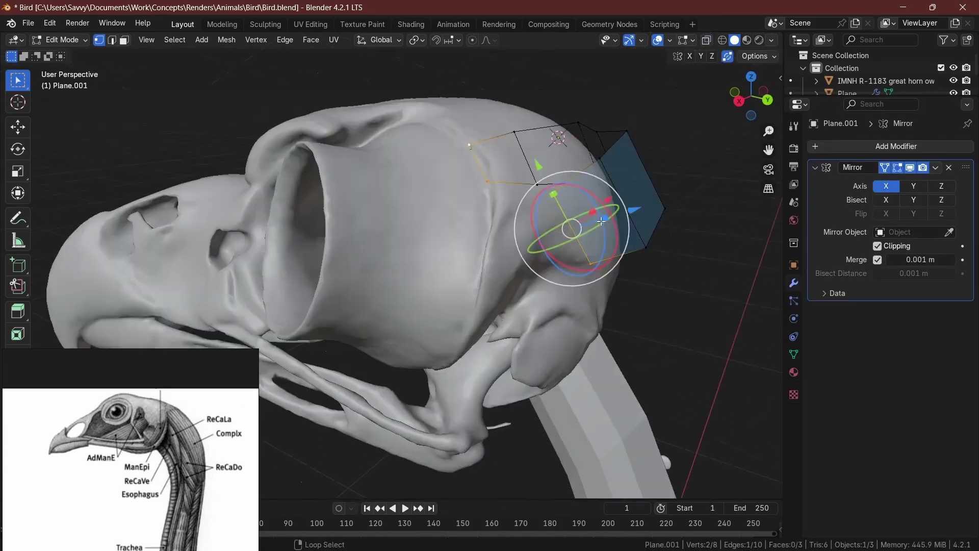
- Add a Shrinkwrap targeting the skull and drag head-plane vertices across the cranium and beak
{"action": "left_click", "coordinate": [813, 148]}
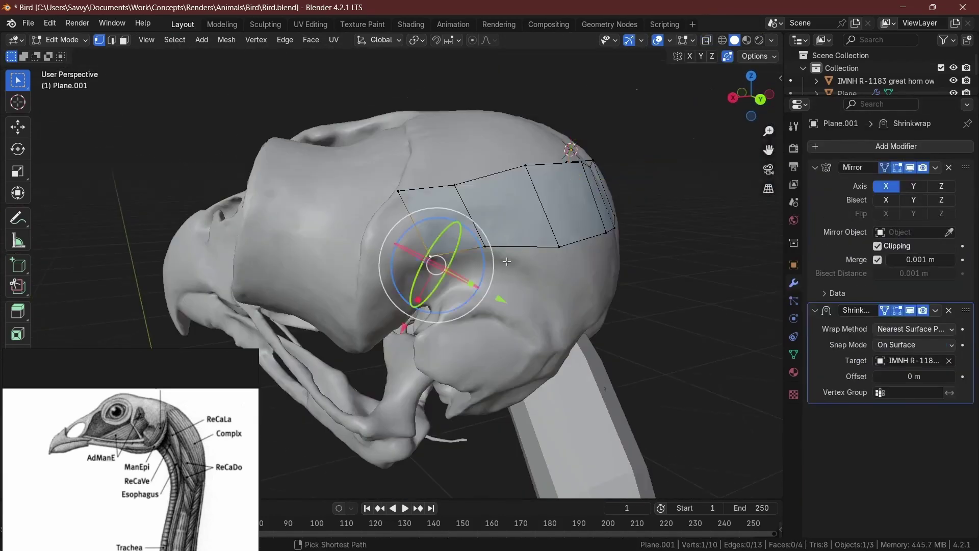
{"action": "key", "text": "g"}
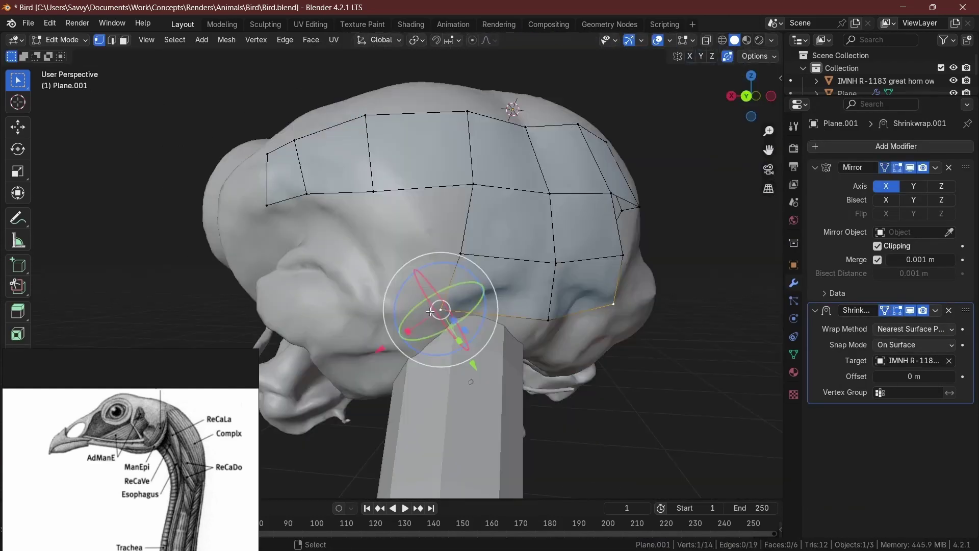
{"action": "middle_click_drag", "start_coordinate": [431, 312], "coordinate": [378, 260]}
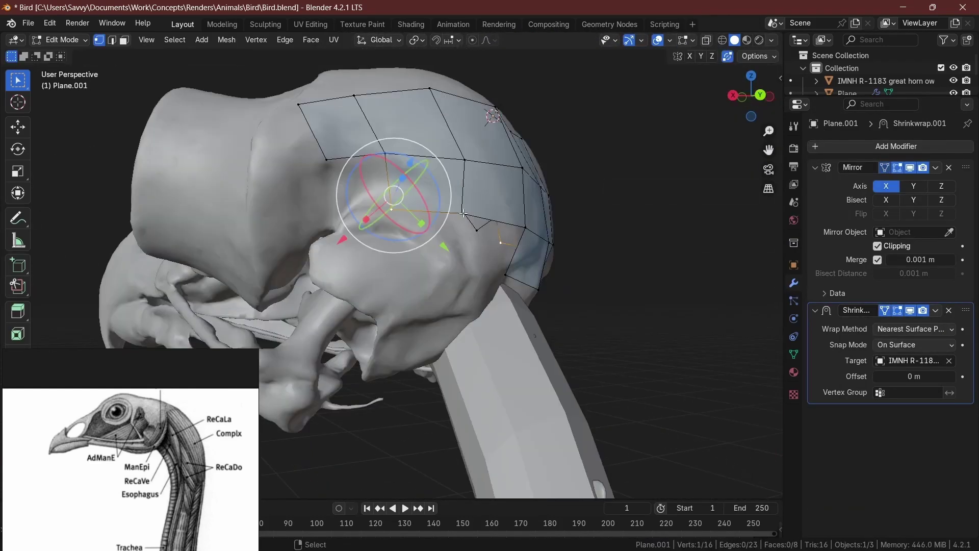
{"action": "key", "text": "g"}
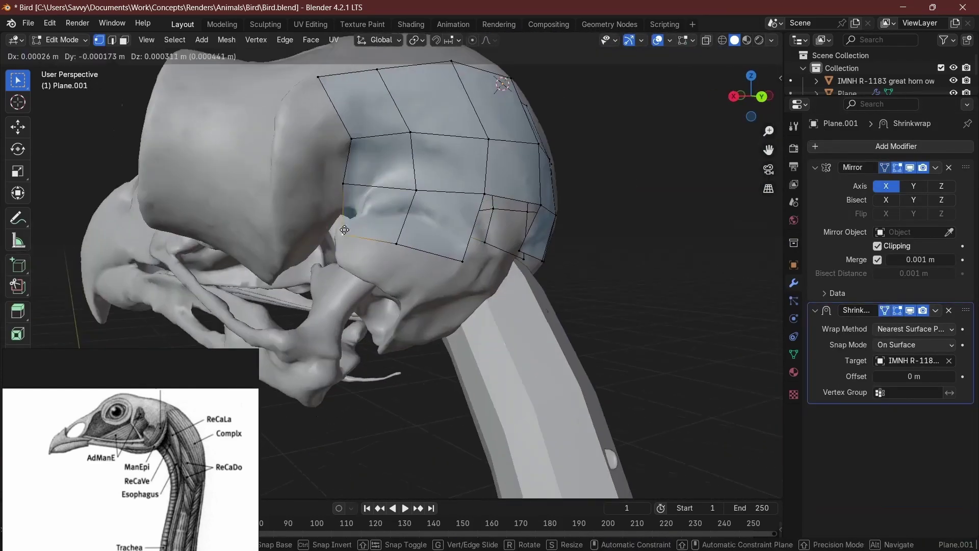
{"action": "left_click", "coordinate": [935, 310]}
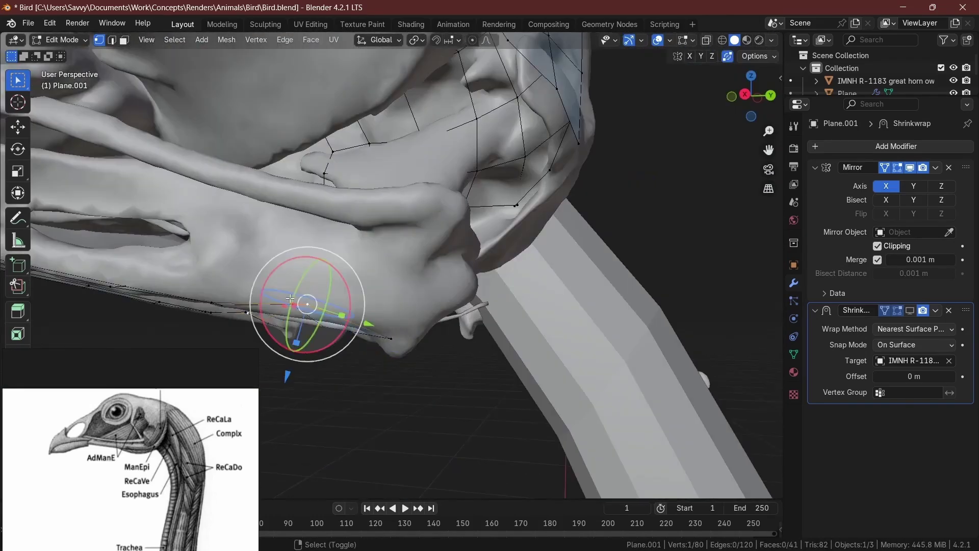
{"action": "key", "text": "g"}
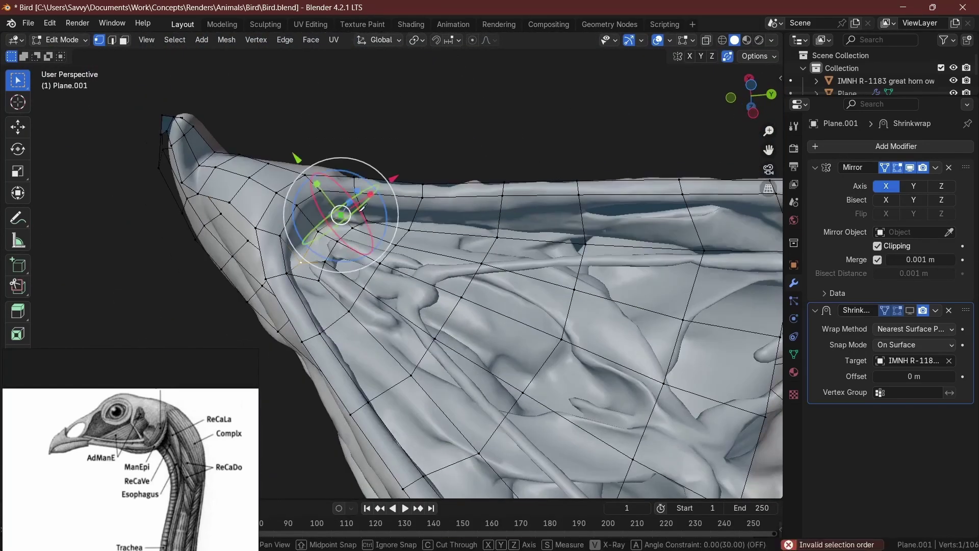
{"action": "key", "text": "g"}
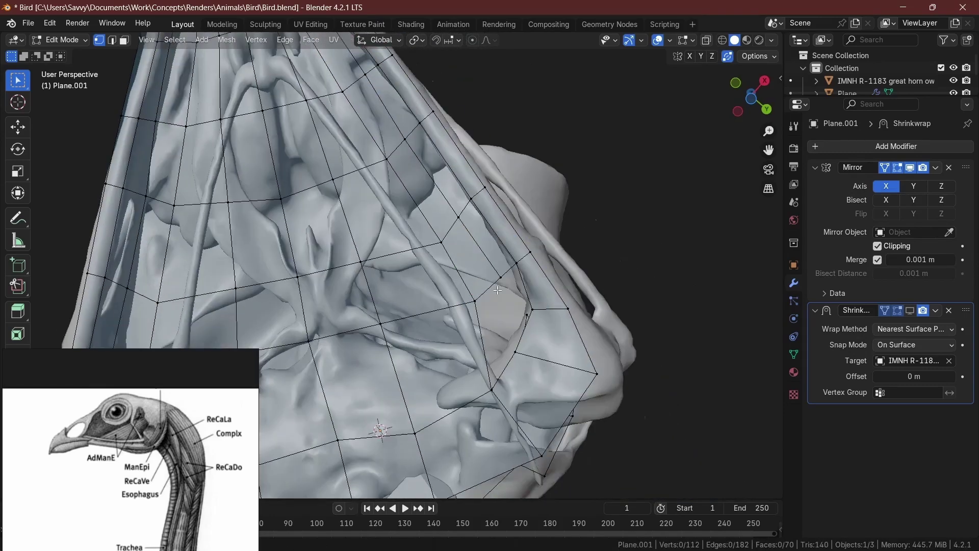
{"action": "middle_click_drag", "start_coordinate": [497, 289], "coordinate": [507, 269]}
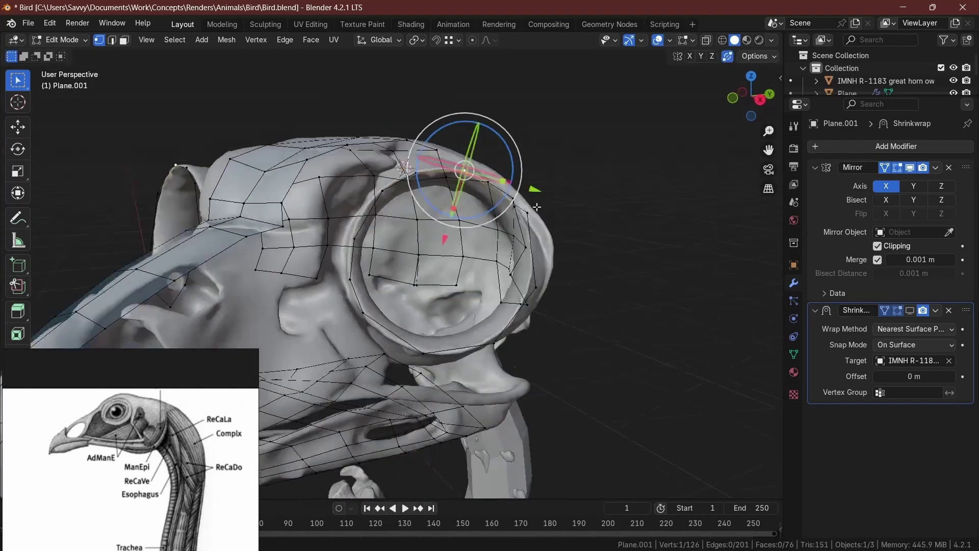
- Select the edge loop around the eye socket and save the file
{"action": "left_click", "coordinate": [555, 294], "text": "alt"}
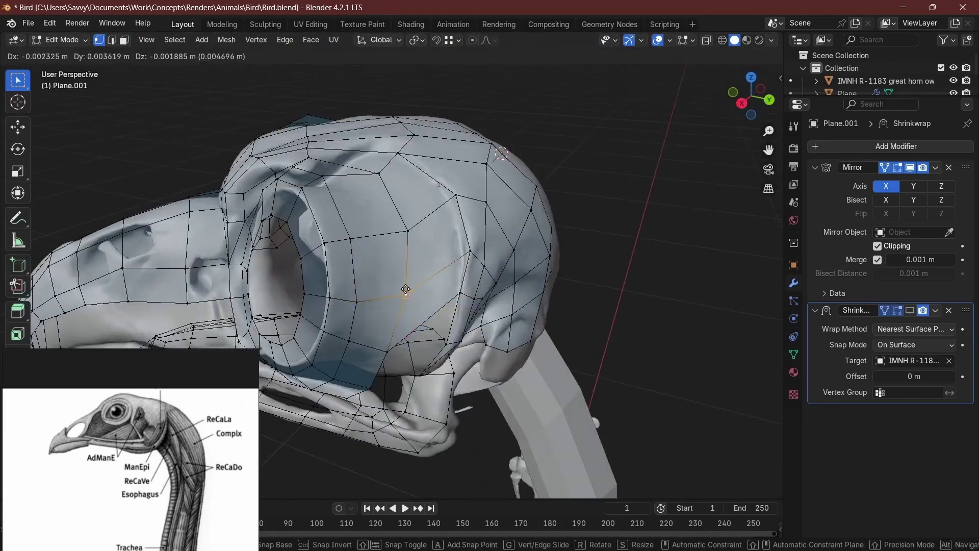
{"action": "middle_click_drag", "start_coordinate": [405, 289], "coordinate": [362, 275], "text": "alt"}
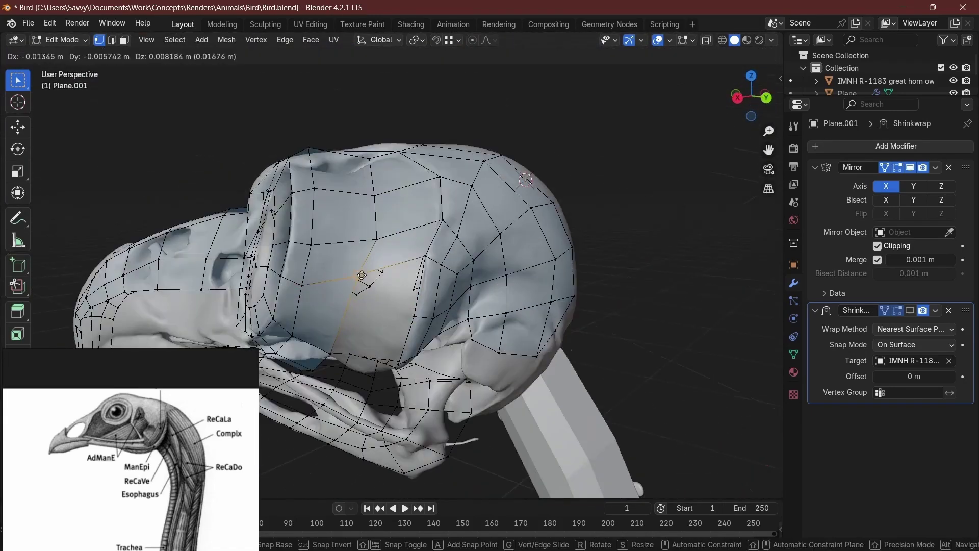
{"action": "key", "text": "ctrl+s"}
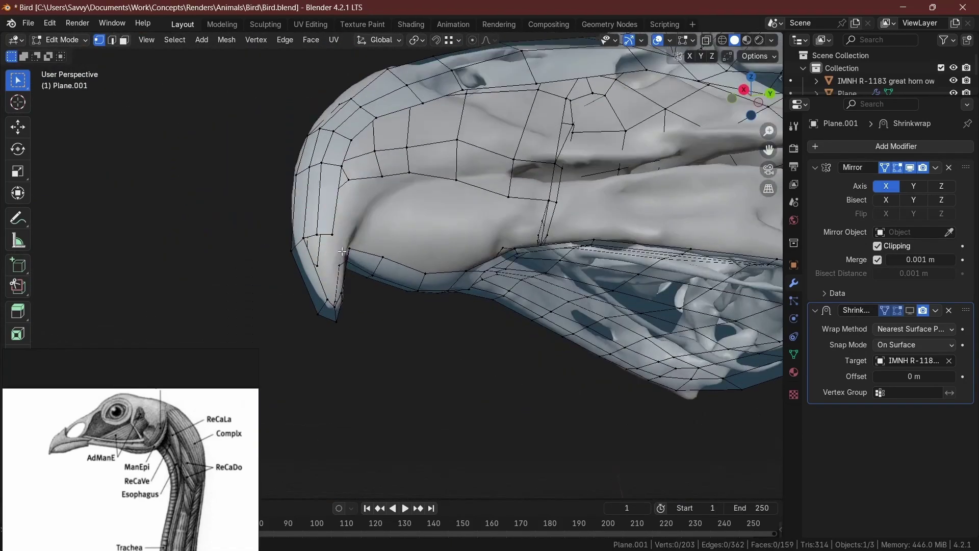
- Turn on Face snapping, place the eye-region vertices and commit a knife cut
{"action": "left_click", "coordinate": [415, 160]}
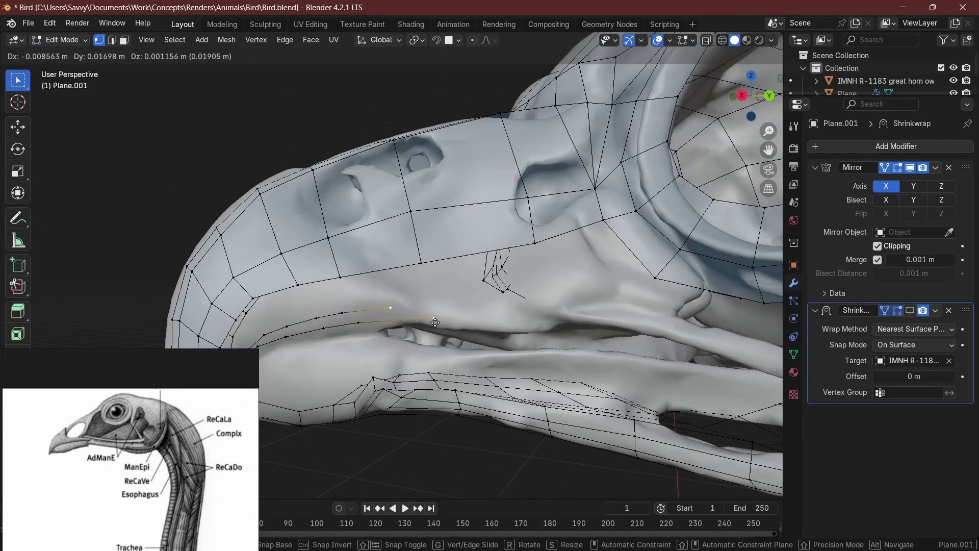
{"action": "left_click", "coordinate": [435, 322]}
{"action": "middle_click_drag", "start_coordinate": [513, 347], "coordinate": [519, 270]}
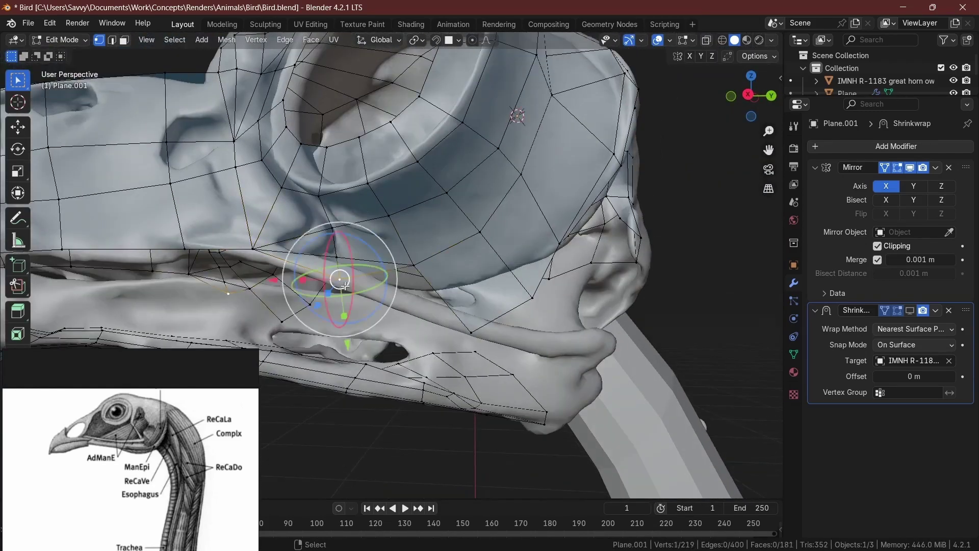
{"action": "left_click", "coordinate": [430, 269]}
{"action": "middle_click_drag", "start_coordinate": [430, 269], "coordinate": [308, 211]}
{"action": "key", "text": "Return"}
{"action": "middle_click_drag", "start_coordinate": [321, 164], "coordinate": [361, 291]}
{"action": "scroll", "coordinate": [361, 291], "scroll_direction": "up", "scroll_amount": 3}
- Move vertices along the beak edge so they follow the skull
{"action": "left_click", "coordinate": [459, 284]}
{"action": "key", "text": "g"}
{"action": "left_click", "coordinate": [474, 303]}
{"action": "middle_click_drag", "start_coordinate": [474, 302], "coordinate": [449, 219]}
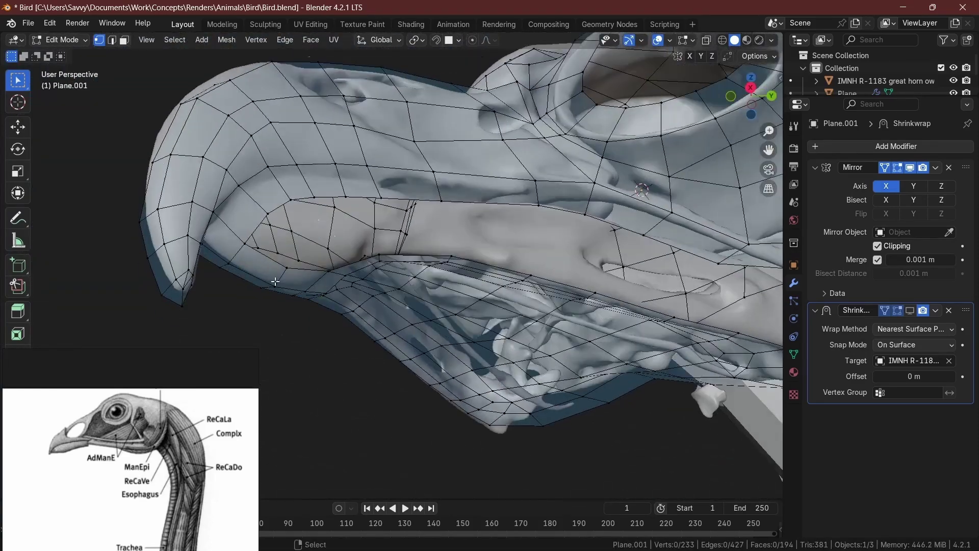
{"action": "key", "text": "g"}
{"action": "left_click", "coordinate": [494, 179]}
{"action": "middle_click_drag", "start_coordinate": [493, 180], "coordinate": [307, 280]}
- Exit Edit Mode on the head mesh and widen the side panels to reach the modifier stack
{"action": "key", "text": "Tab"}
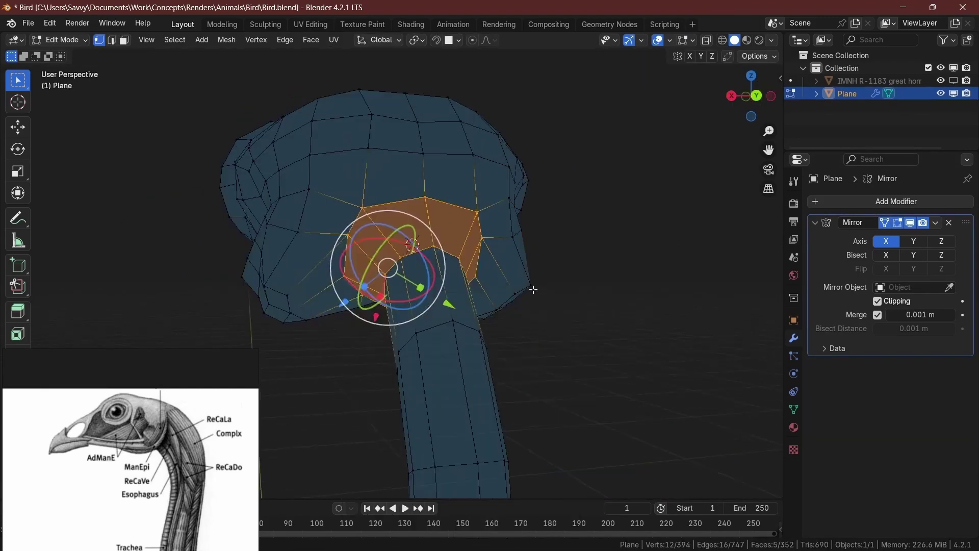
{"action": "left_click_drag", "start_coordinate": [784, 316], "coordinate": [716, 316]}
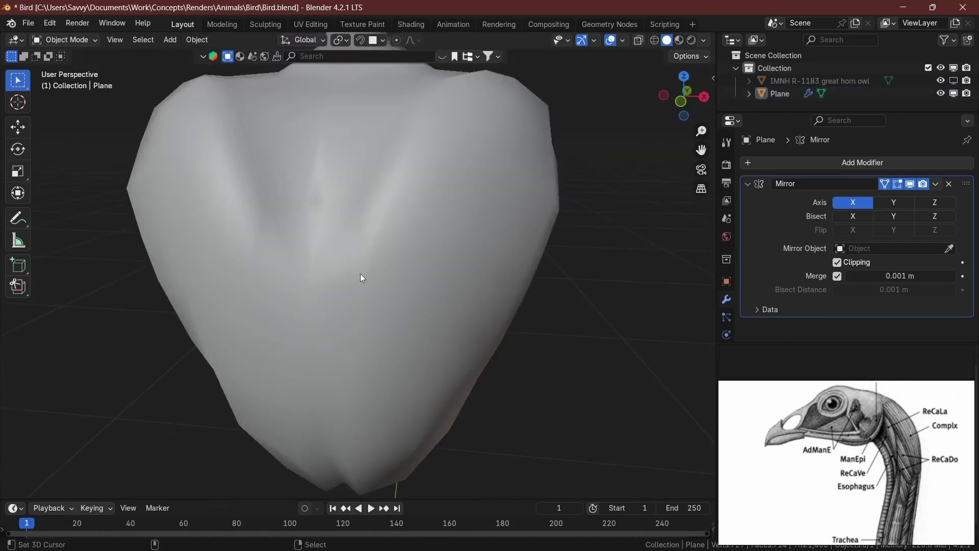
{"action": "scroll", "coordinate": [398, 306], "scroll_direction": "down", "scroll_amount": 5}
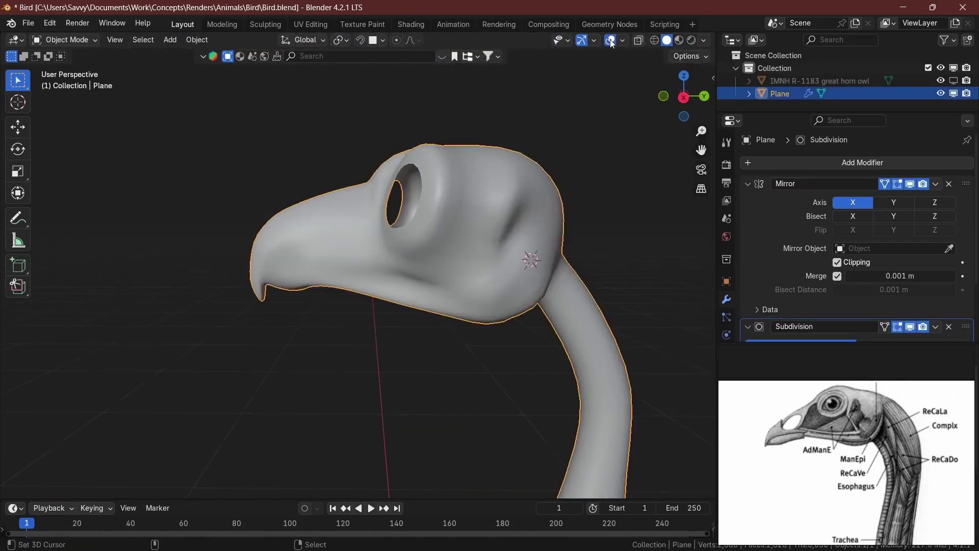
{"action": "right_click", "coordinate": [612, 44]}
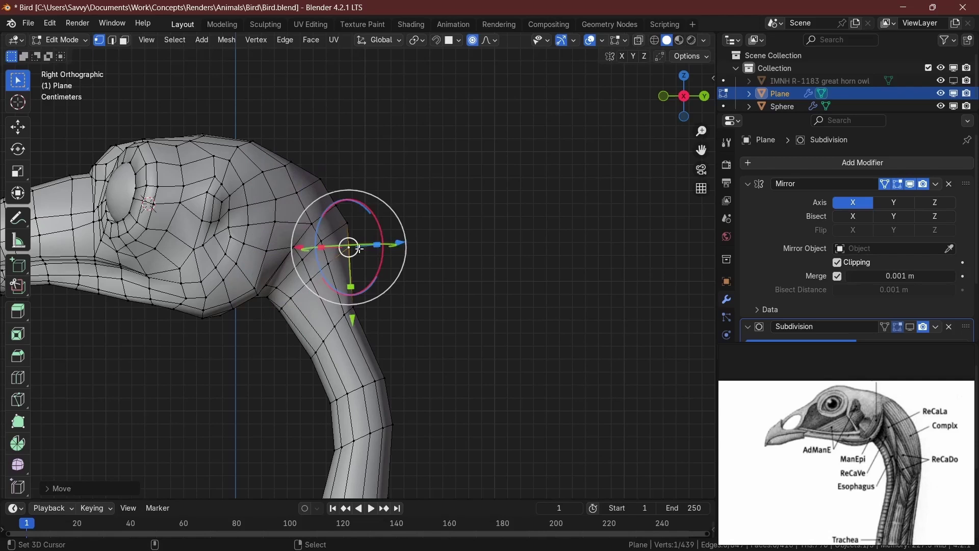
- Move vertices down into the flank opening to bridge most of the hole
{"action": "middle_click_drag", "start_coordinate": [359, 249], "coordinate": [494, 272]}
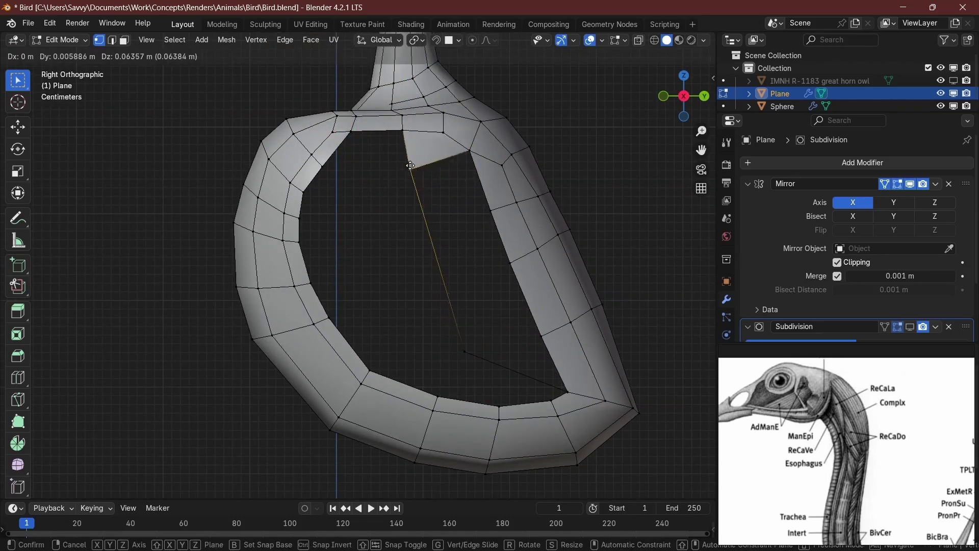
{"action": "left_click", "coordinate": [436, 283]}
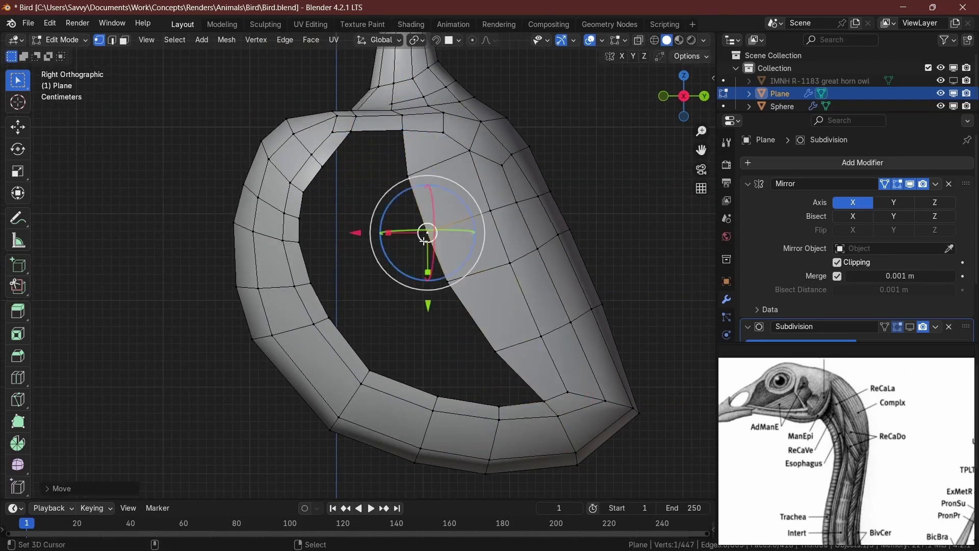
{"action": "left_click", "coordinate": [322, 298]}
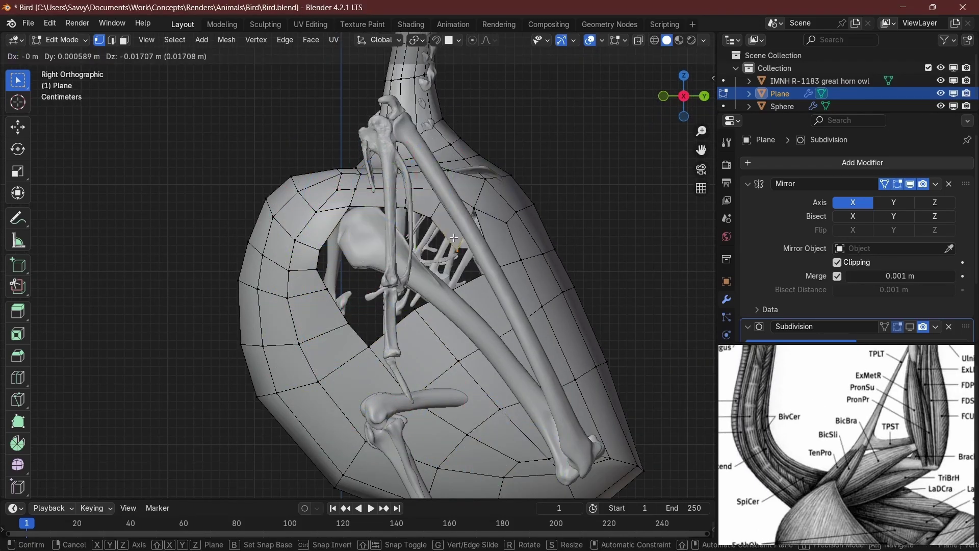
- Extrude the shoulder face ring outward into a mirrored wing stub
{"action": "left_click", "coordinate": [365, 357]}
{"action": "middle_click_drag", "start_coordinate": [365, 358], "coordinate": [354, 226]}
{"action": "key", "text": "alt+a"}
{"action": "left_click", "coordinate": [405, 281]}
{"action": "middle_click_drag", "start_coordinate": [406, 281], "coordinate": [426, 280]}
{"action": "middle_click_drag", "start_coordinate": [350, 205], "coordinate": [355, 113]}
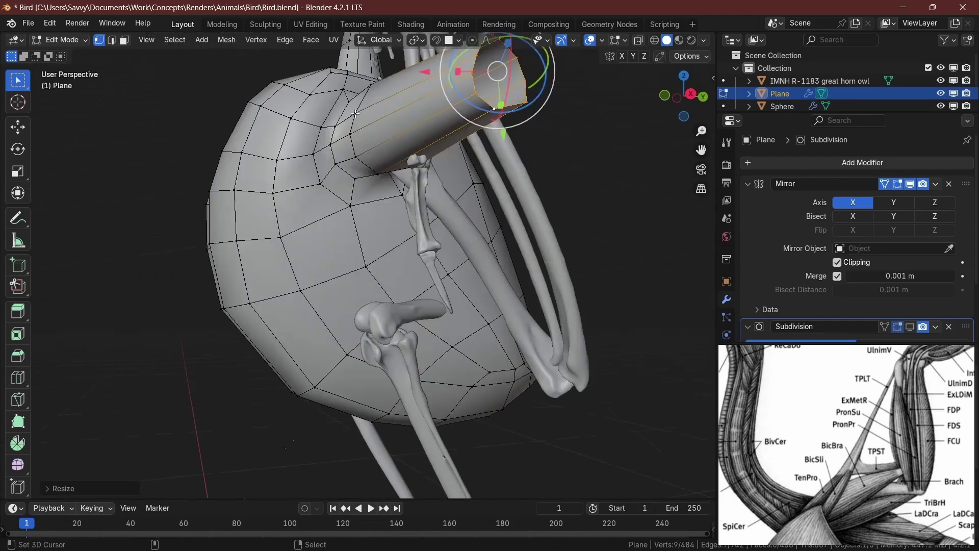
{"action": "middle_click_drag", "start_coordinate": [416, 198], "coordinate": [270, 189]}
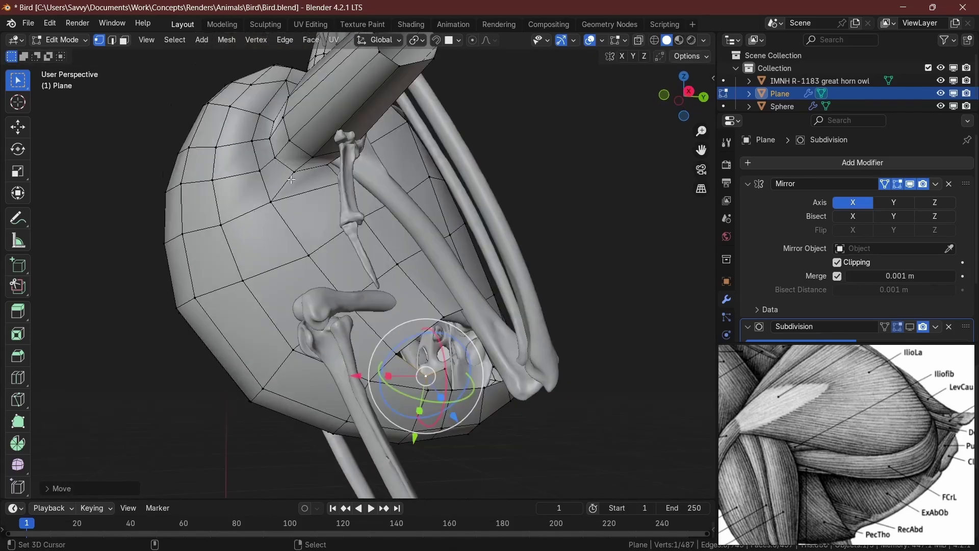
- Move the hip vertices and add an edge loop through the lower torso
{"action": "middle_click_drag", "start_coordinate": [397, 356], "coordinate": [353, 232]}
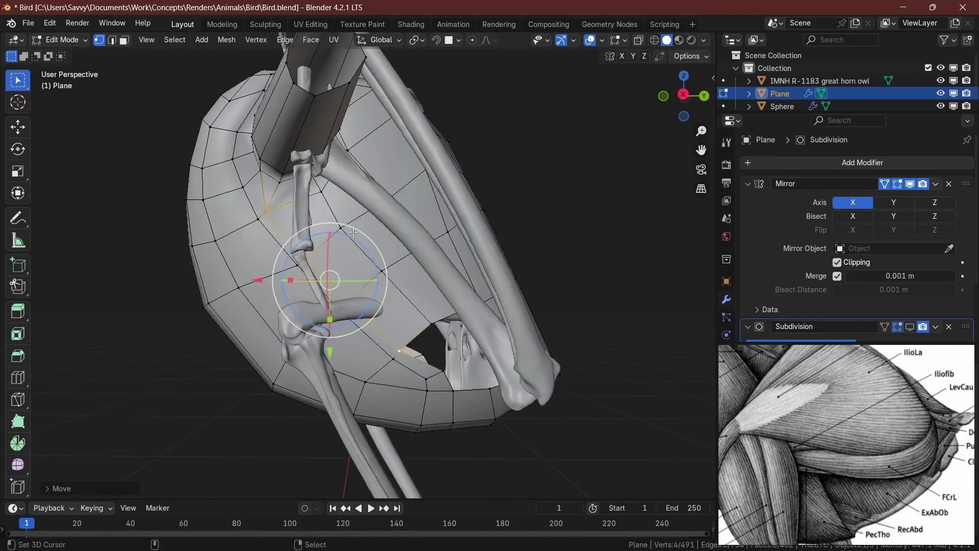
{"action": "left_click", "coordinate": [463, 337]}
{"action": "middle_click_drag", "start_coordinate": [464, 336], "coordinate": [337, 292]}
{"action": "key", "text": "x"}
{"action": "key", "text": "Escape"}
{"action": "key", "text": "ctrl+r"}
{"action": "left_click", "coordinate": [261, 214]}
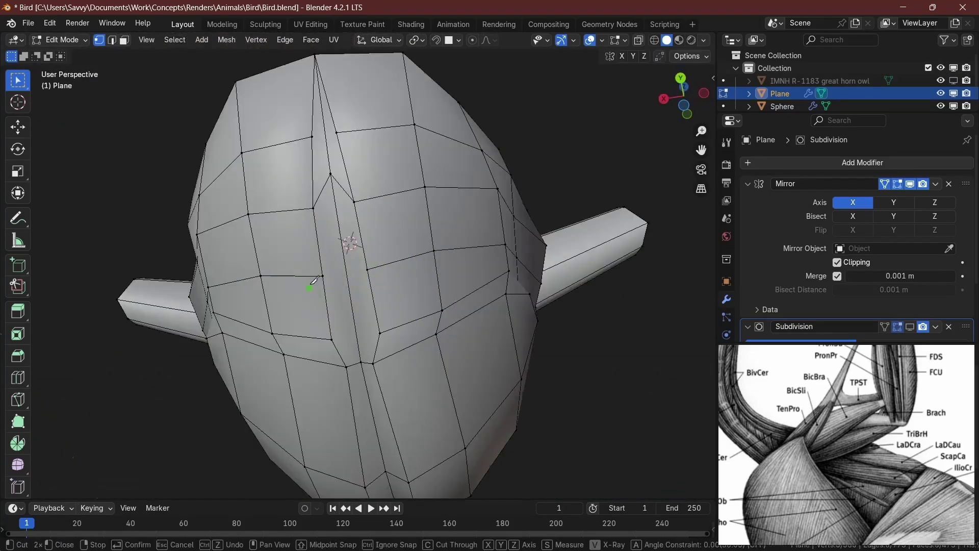
{"action": "middle_click_drag", "start_coordinate": [331, 183], "coordinate": [396, 209]}
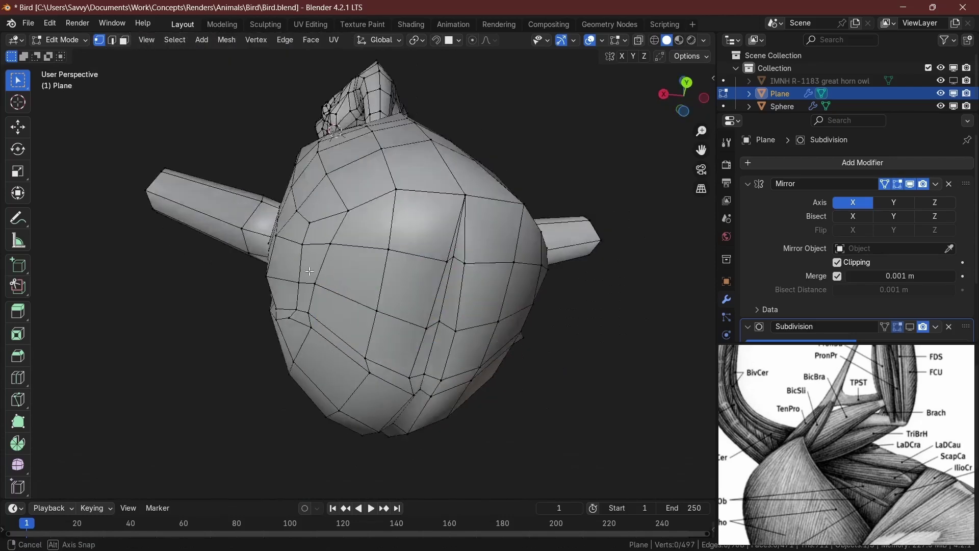
{"action": "middle_click_drag", "start_coordinate": [309, 270], "coordinate": [325, 278]}
{"action": "key", "text": "Tab"}
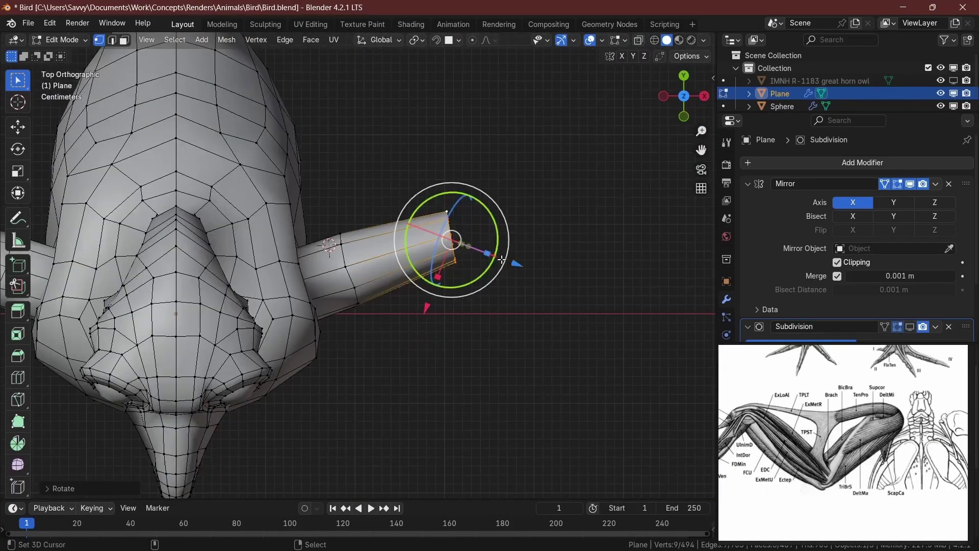
- Enable proportional editing and pull the whole wing outward in front view
{"action": "middle_click_drag", "start_coordinate": [478, 322], "coordinate": [348, 304]}
{"action": "middle_click_drag", "start_coordinate": [491, 287], "coordinate": [481, 221]}
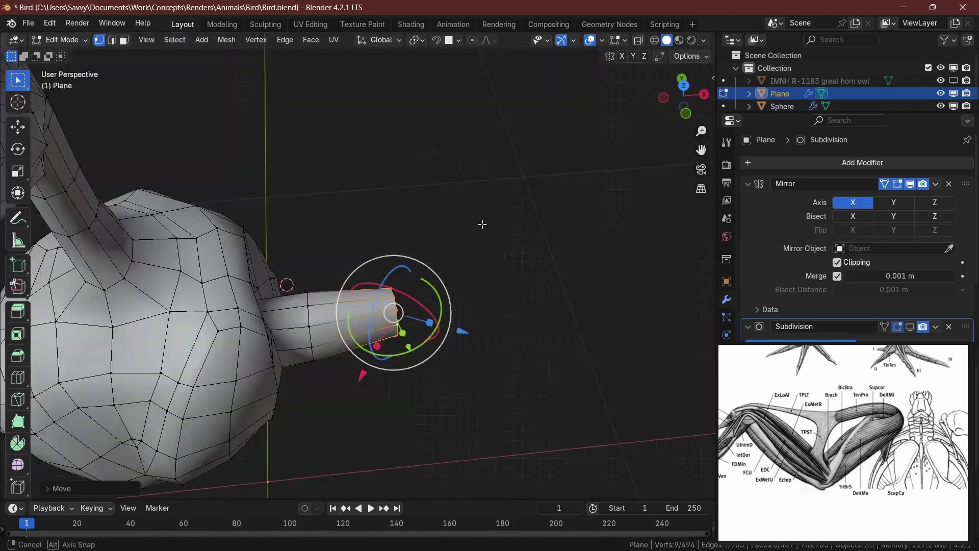
{"action": "left_click", "coordinate": [473, 39]}
{"action": "left_click", "coordinate": [489, 40]}
{"action": "key", "text": "KP_1"}
{"action": "key", "text": "ctrl+l"}
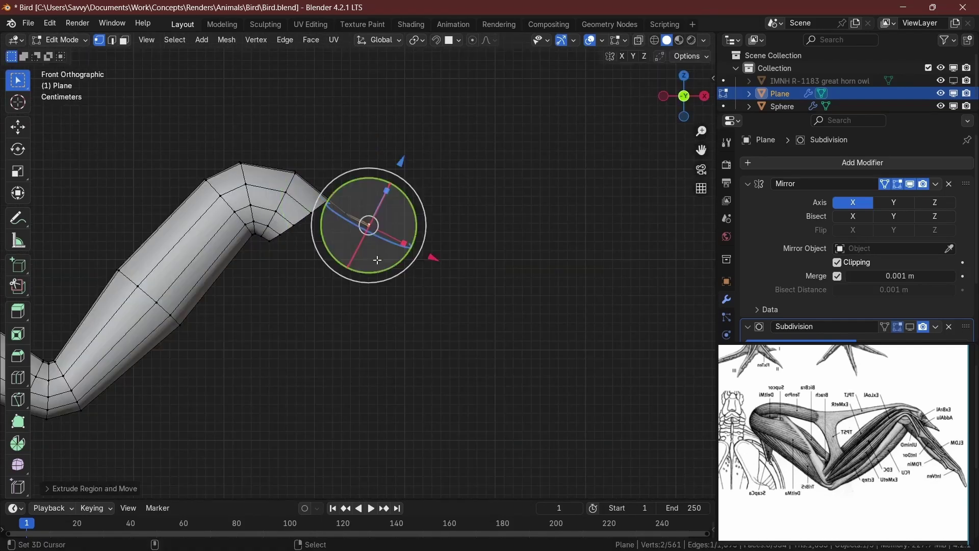
{"action": "key", "text": "g"}
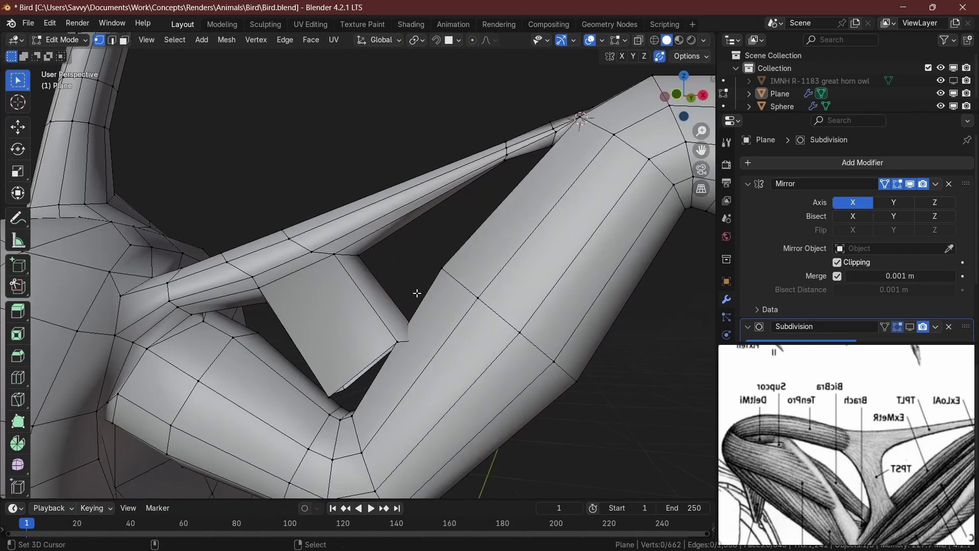
- Add a loop cut at the wing bend
{"action": "middle_click_drag", "start_coordinate": [415, 291], "coordinate": [556, 229]}
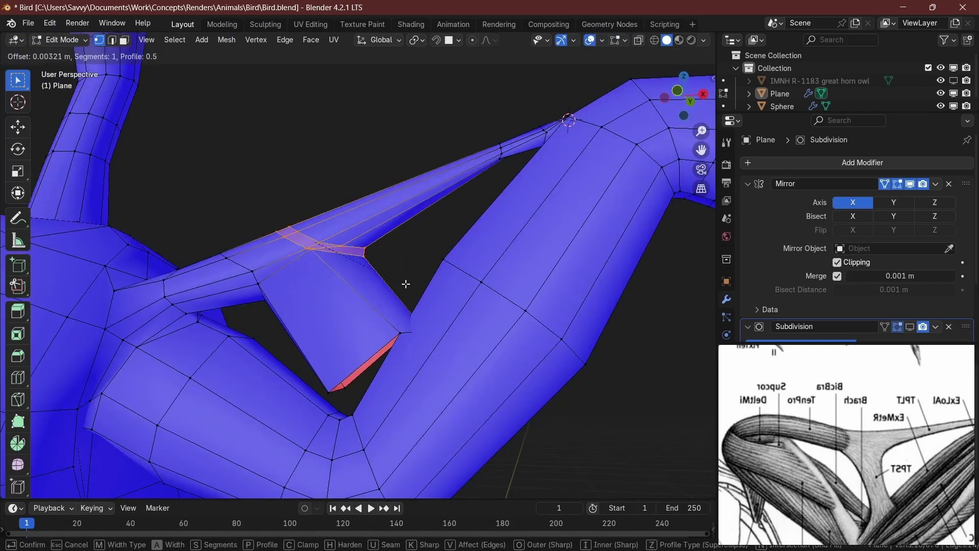
{"action": "middle_click_drag", "start_coordinate": [367, 301], "coordinate": [348, 299]}
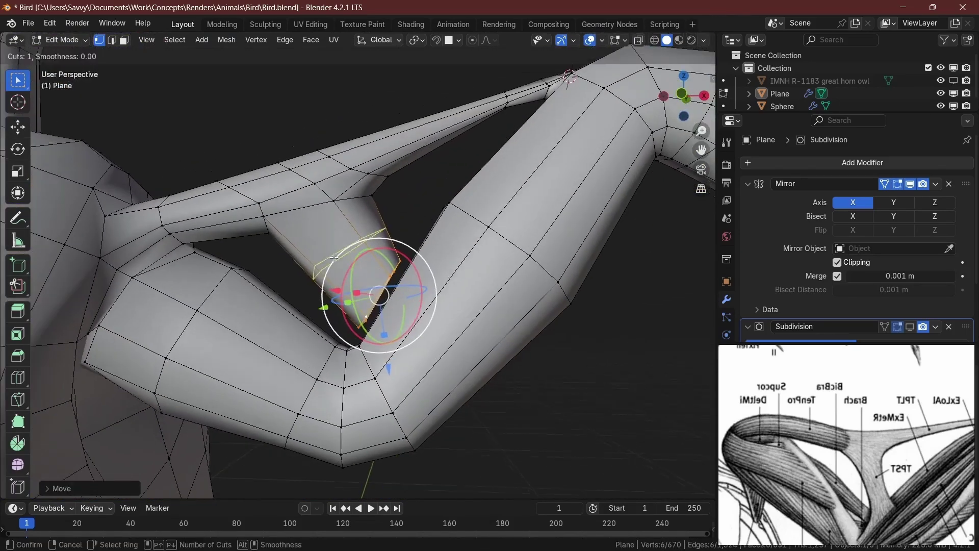
{"action": "left_click", "coordinate": [334, 258]}
{"action": "middle_click_drag", "start_coordinate": [306, 229], "coordinate": [361, 255]}
{"action": "scroll", "coordinate": [372, 234], "scroll_direction": "up", "scroll_amount": 4}
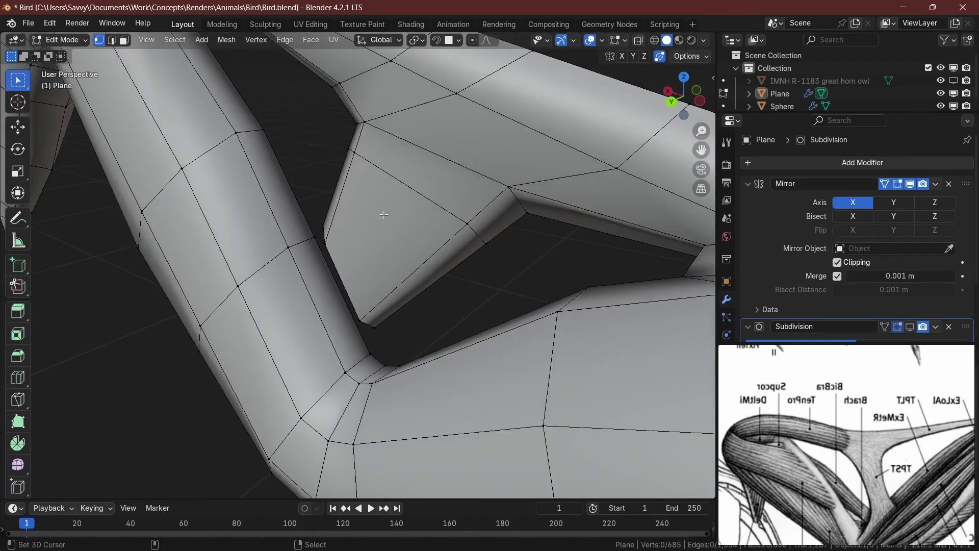
{"action": "middle_click_drag", "start_coordinate": [384, 214], "coordinate": [357, 244]}
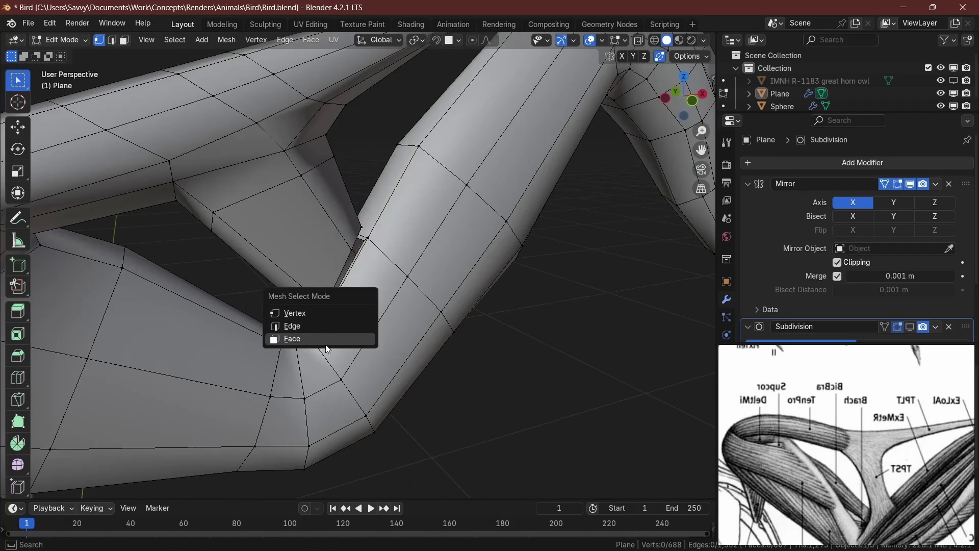
{"action": "middle_click_drag", "start_coordinate": [316, 311], "coordinate": [393, 260]}
- Shape the wing membrane by moving its vertex and edge loop
{"action": "key", "text": "ctrl+z"}
{"action": "key", "text": "g"}
{"action": "middle_click_drag", "start_coordinate": [312, 308], "coordinate": [433, 253]}
{"action": "key", "text": "g"}
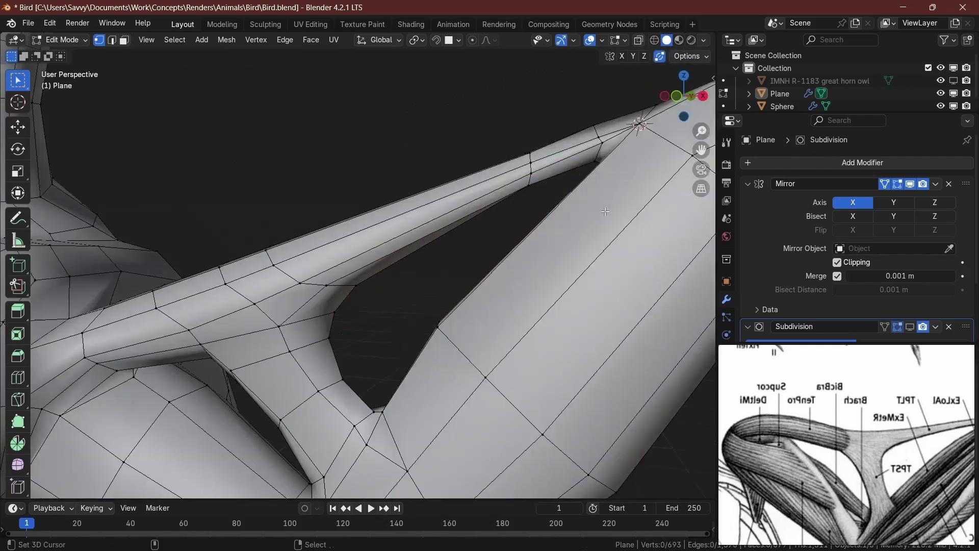
{"action": "middle_click_drag", "start_coordinate": [388, 296], "coordinate": [403, 290]}
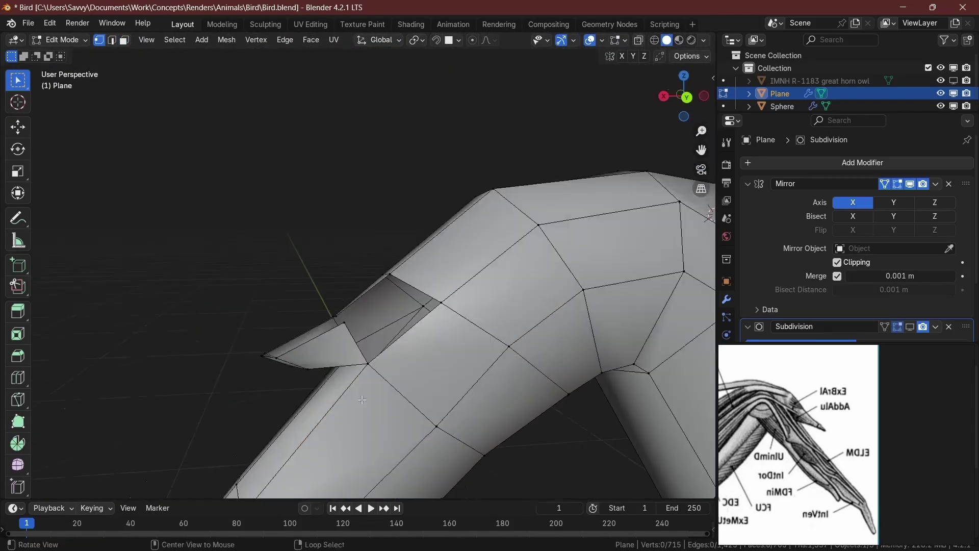
- Move the selected chest vertices to round out the lower belly
{"action": "middle_click_drag", "start_coordinate": [543, 278], "coordinate": [543, 278]}
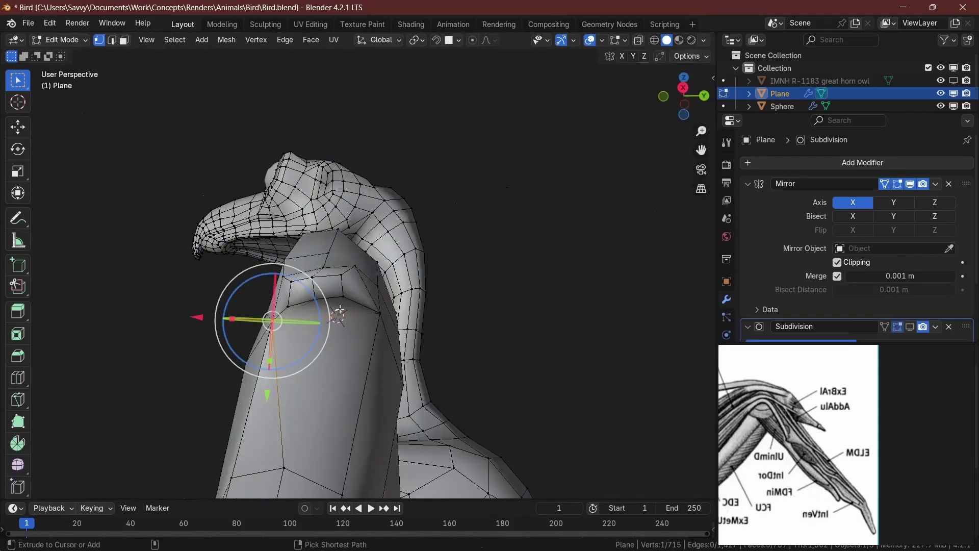
{"action": "left_click_drag", "start_coordinate": [328, 294], "coordinate": [329, 294]}
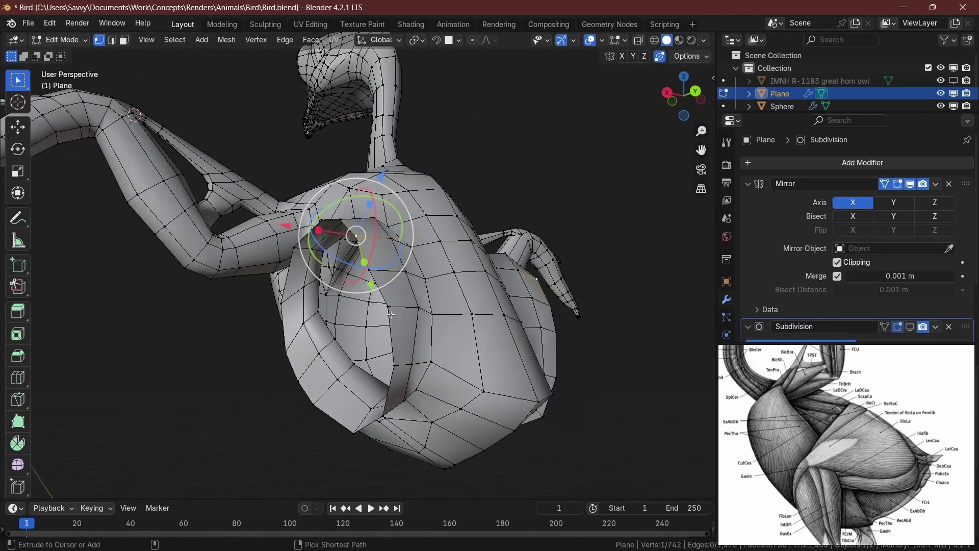
- Select a torso vertex loop and proportionally move it toward the leg
{"action": "middle_click_drag", "start_coordinate": [353, 260], "coordinate": [471, 378]}
{"action": "key", "text": "alt+a"}
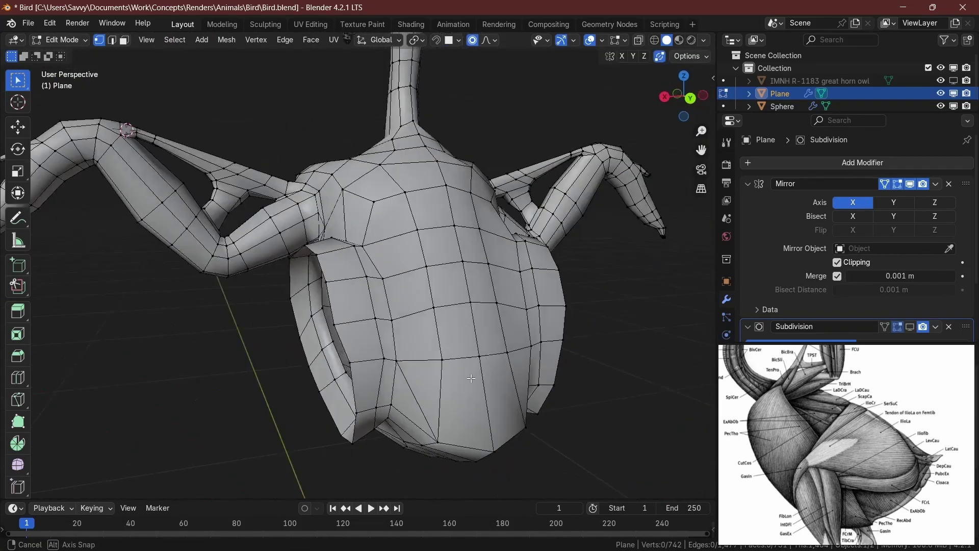
{"action": "middle_click_drag", "start_coordinate": [368, 409], "coordinate": [450, 301]}
{"action": "left_click", "coordinate": [450, 301], "text": "alt"}
{"action": "left_click", "coordinate": [527, 235]}
{"action": "middle_click_drag", "start_coordinate": [527, 236], "coordinate": [398, 280]}
{"action": "left_click", "coordinate": [397, 279]}
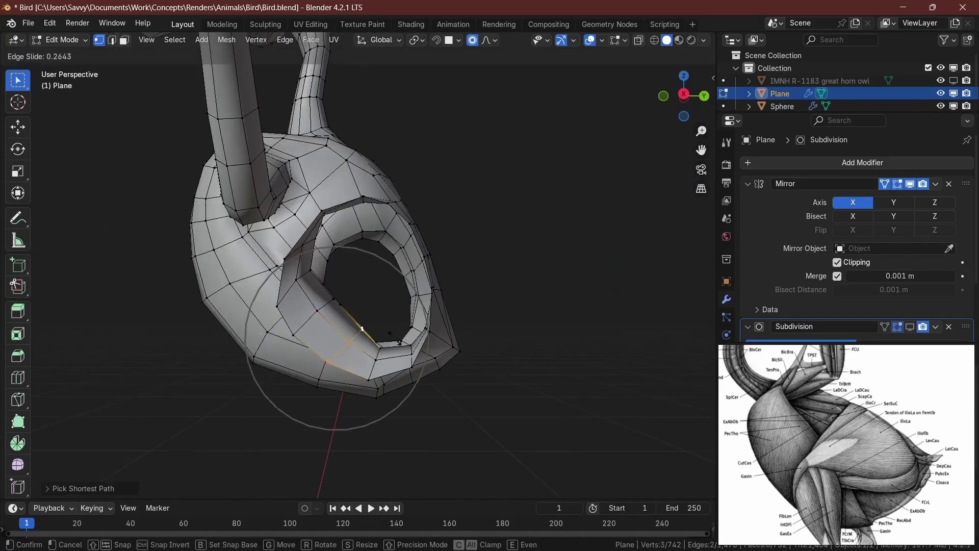
{"action": "middle_click_drag", "start_coordinate": [390, 332], "coordinate": [148, 274]}
- Rotate the leg opening in side view and scale it in front view
{"action": "key", "text": "KP_3"}
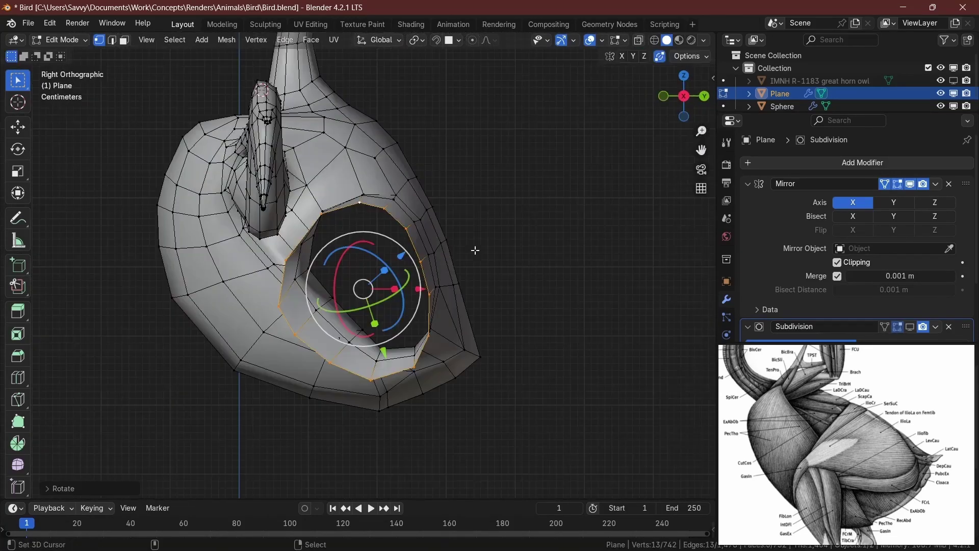
{"action": "middle_click_drag", "start_coordinate": [441, 286], "coordinate": [401, 268]}
{"action": "left_click", "coordinate": [343, 282]}
{"action": "left_click", "coordinate": [477, 319]}
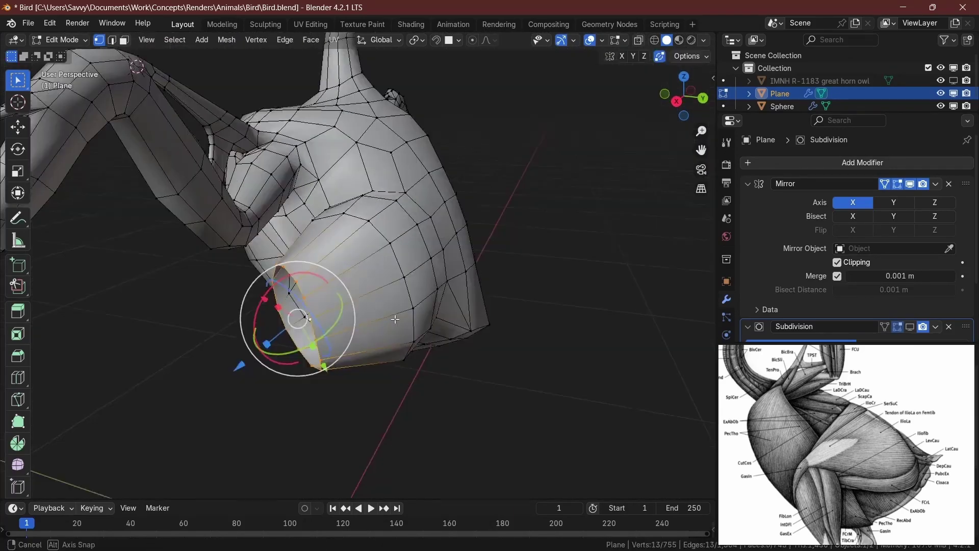
{"action": "middle_click_drag", "start_coordinate": [394, 319], "coordinate": [498, 267]}
{"action": "key", "text": "KP_1"}
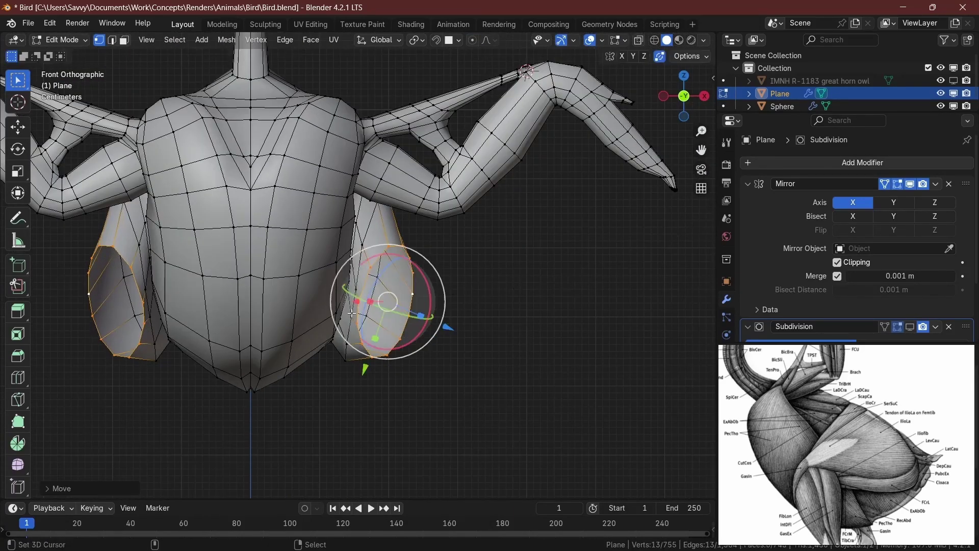
{"action": "key", "text": "s"}
{"action": "left_click", "coordinate": [357, 308]}
{"action": "key", "text": "KP_3"}
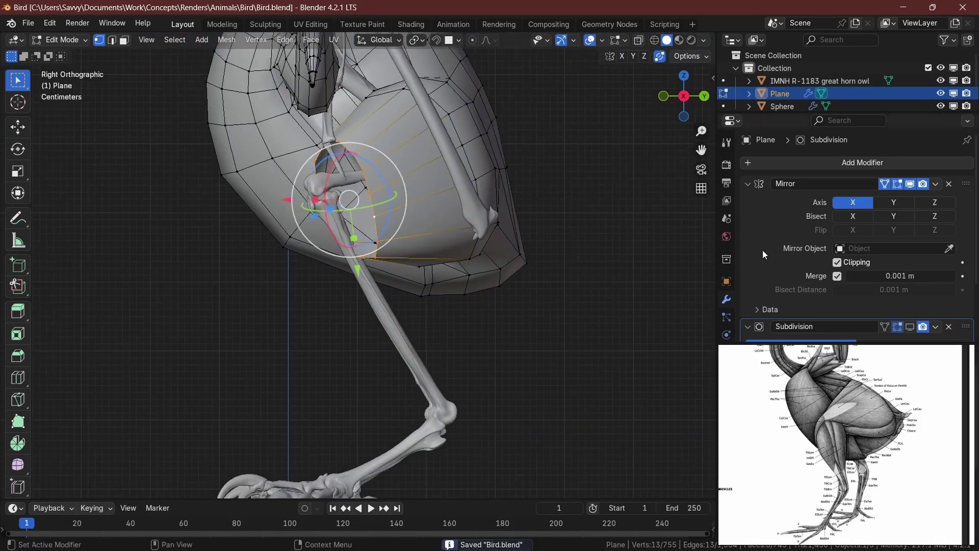
- Confirm the edge slide and move the selected vertices around the leg area
{"action": "middle_click_drag", "start_coordinate": [540, 214], "coordinate": [516, 189]}
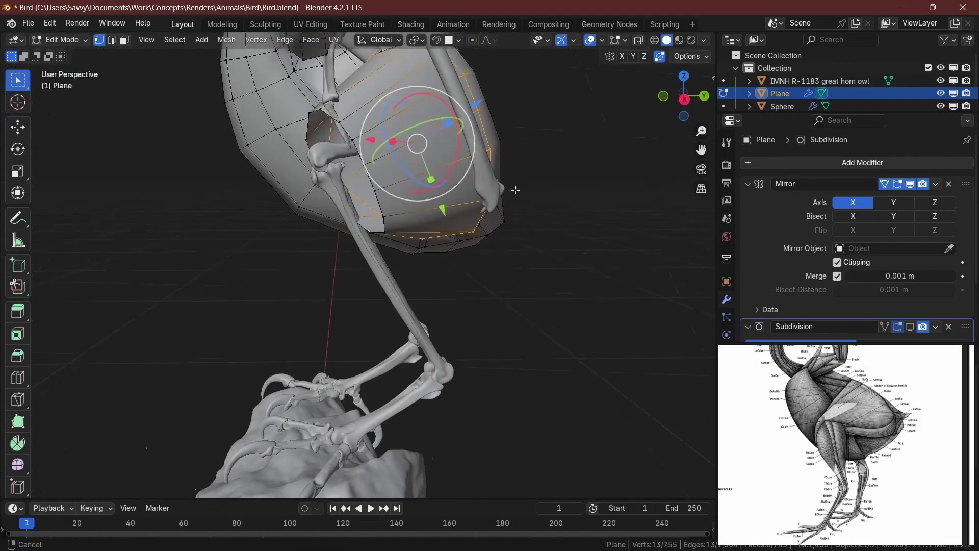
{"action": "left_click", "coordinate": [472, 277]}
{"action": "middle_click_drag", "start_coordinate": [472, 277], "coordinate": [453, 330]}
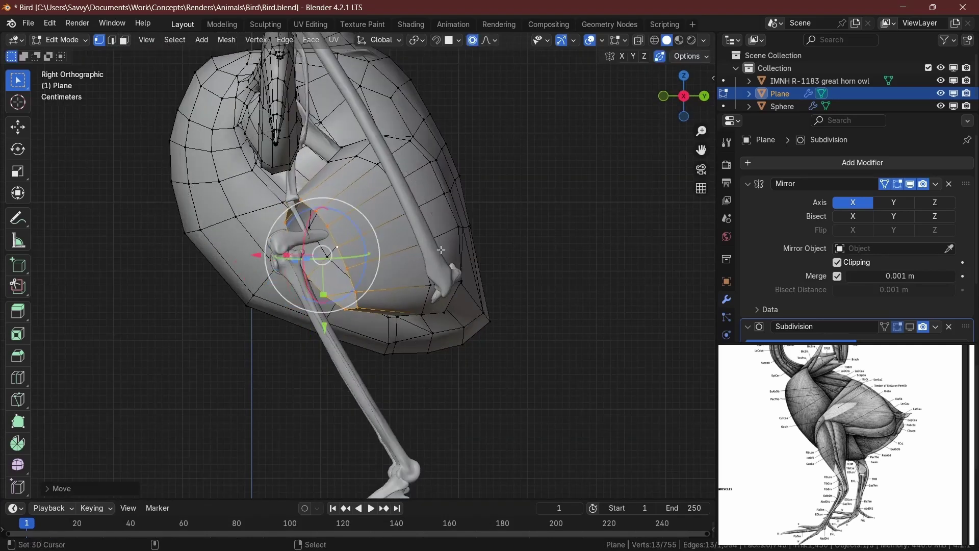
{"action": "scroll", "coordinate": [441, 249], "scroll_direction": "down", "scroll_amount": 3, "text": "shift"}
{"action": "key", "text": "g"}
{"action": "middle_click_drag", "start_coordinate": [439, 248], "coordinate": [349, 167]}
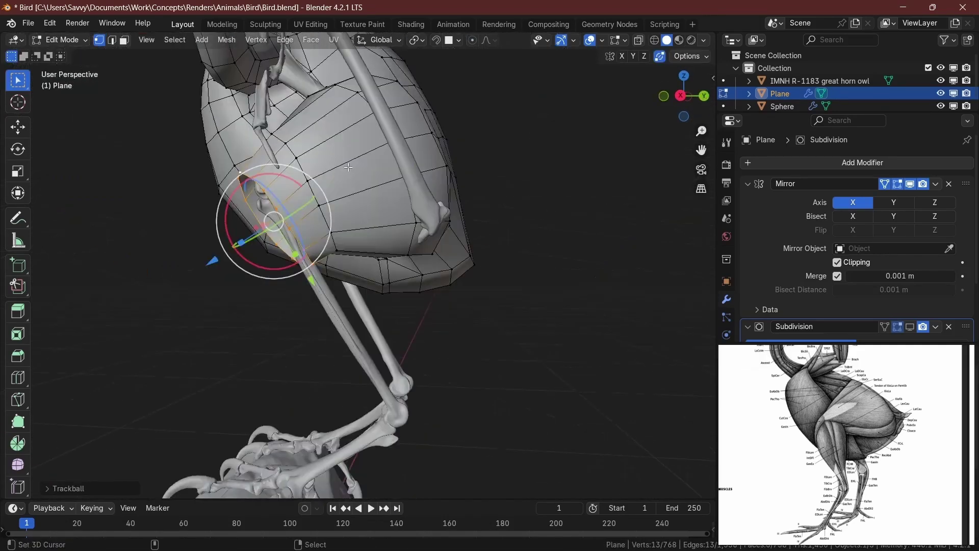
{"action": "scroll", "coordinate": [407, 299], "scroll_direction": "down", "scroll_amount": 2, "text": "shift"}
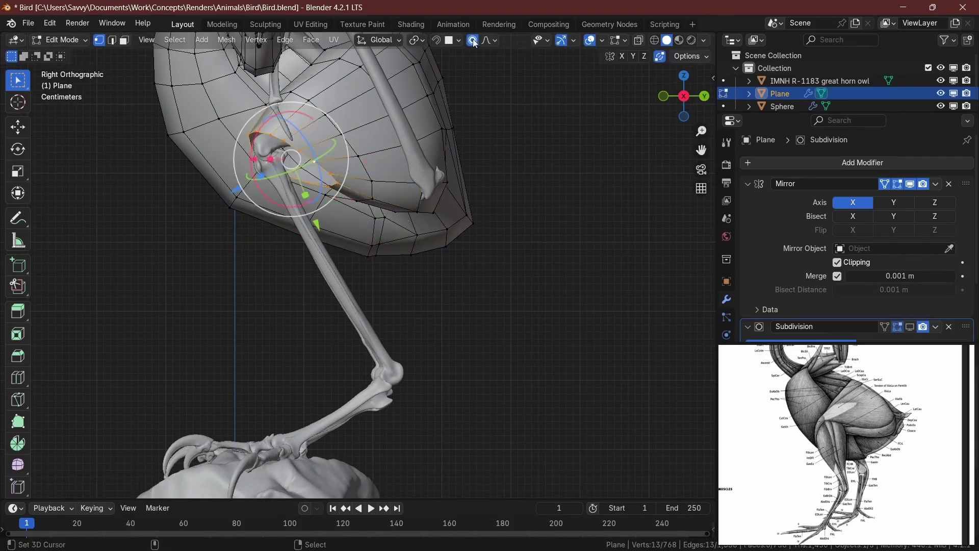
- Delete the selected vertices and move the leg's vertex ring with proportional editing
{"action": "left_click", "coordinate": [391, 134]}
{"action": "middle_click_drag", "start_coordinate": [391, 134], "coordinate": [449, 128]}
{"action": "left_click", "coordinate": [325, 258], "text": "alt"}
{"action": "key", "text": "g"}
{"action": "key", "text": "o"}
{"action": "scroll", "coordinate": [448, 127], "scroll_direction": "up", "scroll_amount": 3}
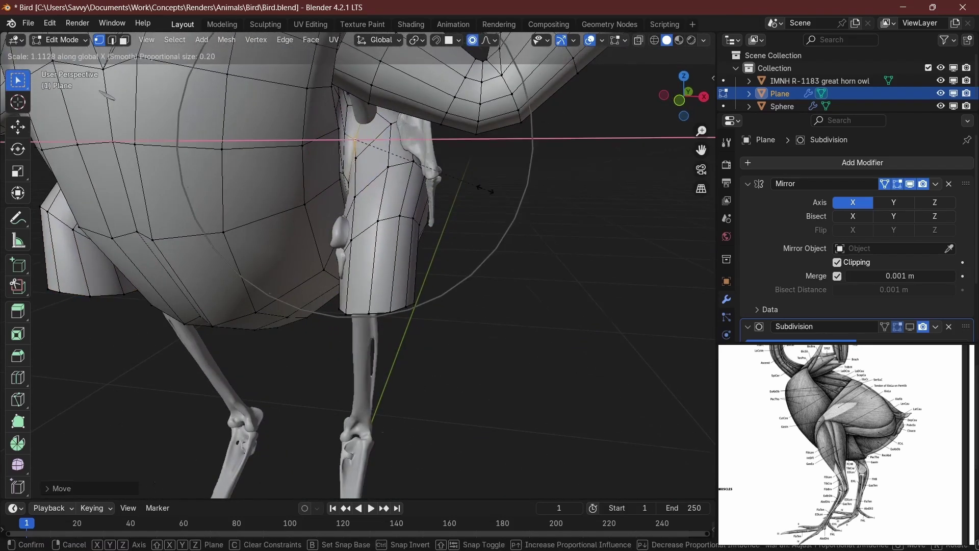
{"action": "key", "text": "g"}
- Lower the leg ring along the leg, round it with To Sphere, and slide a leg loop
{"action": "middle_click_drag", "start_coordinate": [485, 189], "coordinate": [376, 295]}
{"action": "middle_click_drag", "start_coordinate": [294, 248], "coordinate": [343, 257]}
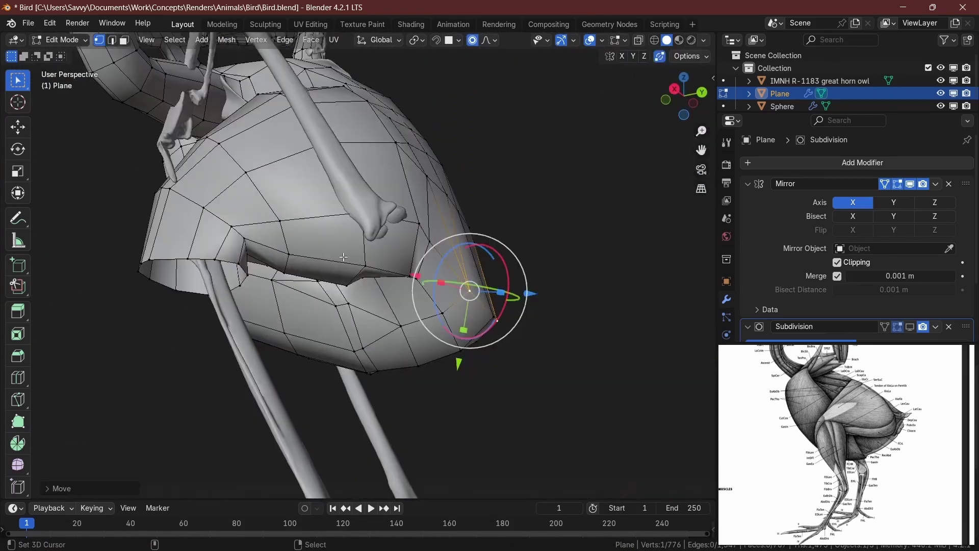
{"action": "middle_click_drag", "start_coordinate": [431, 207], "coordinate": [542, 214]}
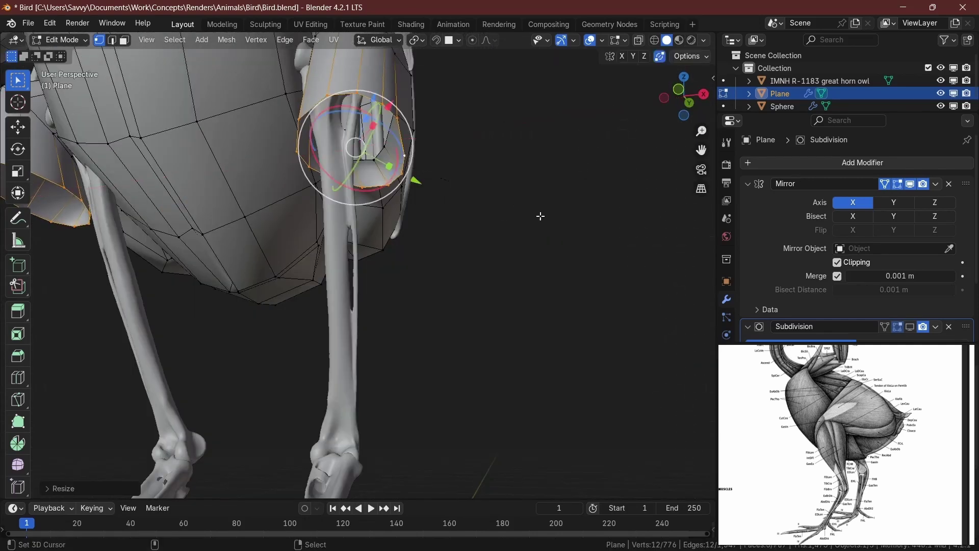
{"action": "scroll", "coordinate": [542, 215], "scroll_direction": "up", "scroll_amount": 3}
{"action": "key", "text": "g"}
{"action": "middle_click_drag", "start_coordinate": [471, 402], "coordinate": [328, 306]}
{"action": "left_click", "coordinate": [502, 270]}
{"action": "key", "text": "shift+alt+s"}
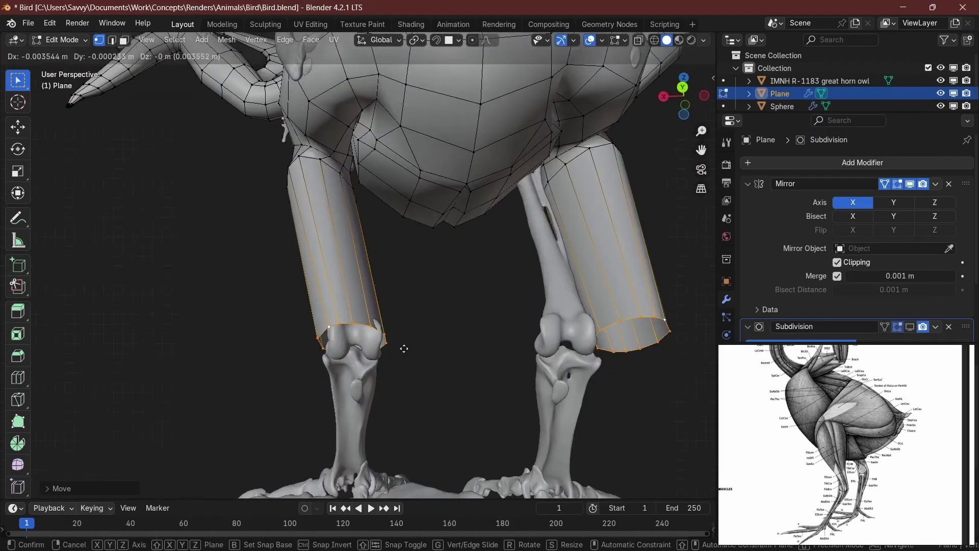
{"action": "key", "text": "g"}
{"action": "key", "text": "g"}
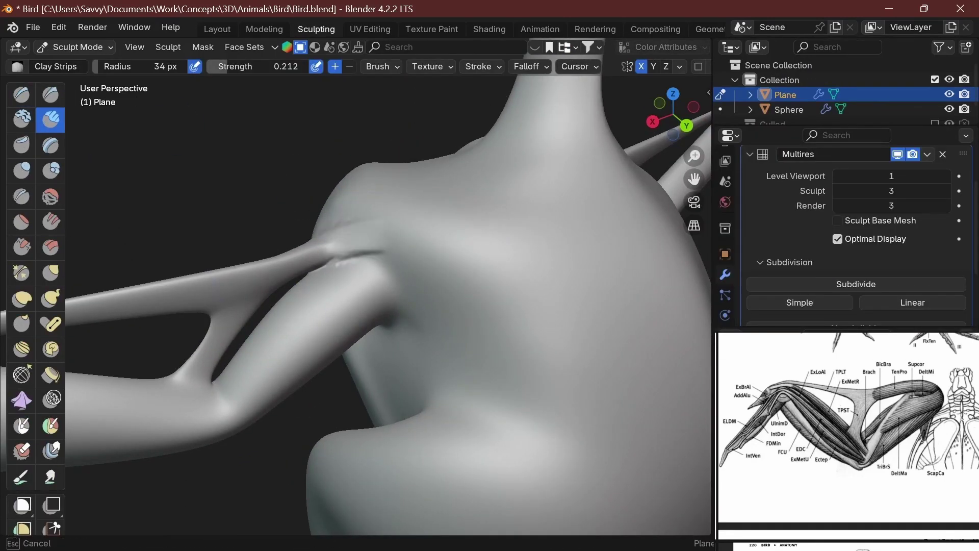
- Build shoulder muscle masses with Clay Strips at strength 0.188, carving with Draw Sharp
{"action": "middle_click_drag", "start_coordinate": [388, 301], "coordinate": [403, 294]}
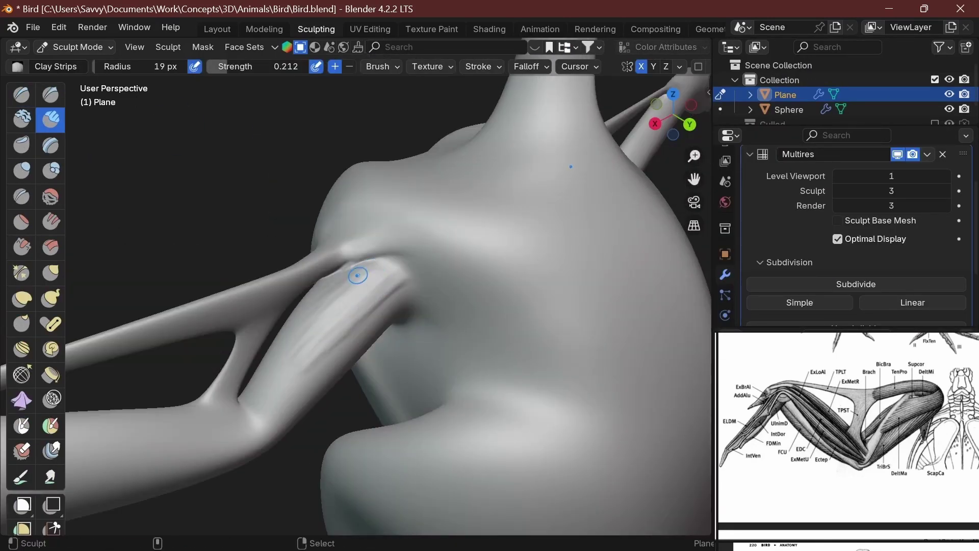
{"action": "middle_click_drag", "start_coordinate": [342, 319], "coordinate": [418, 280]}
{"action": "middle_click_drag", "start_coordinate": [354, 295], "coordinate": [347, 219]}
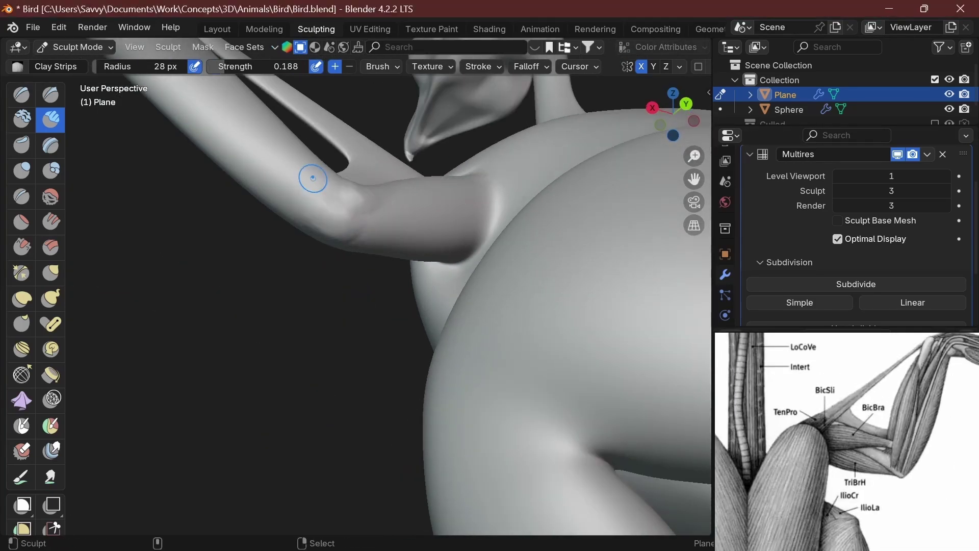
{"action": "key", "text": "shift+f"}
{"action": "key", "text": "Escape"}
{"action": "middle_click_drag", "start_coordinate": [313, 178], "coordinate": [357, 485]}
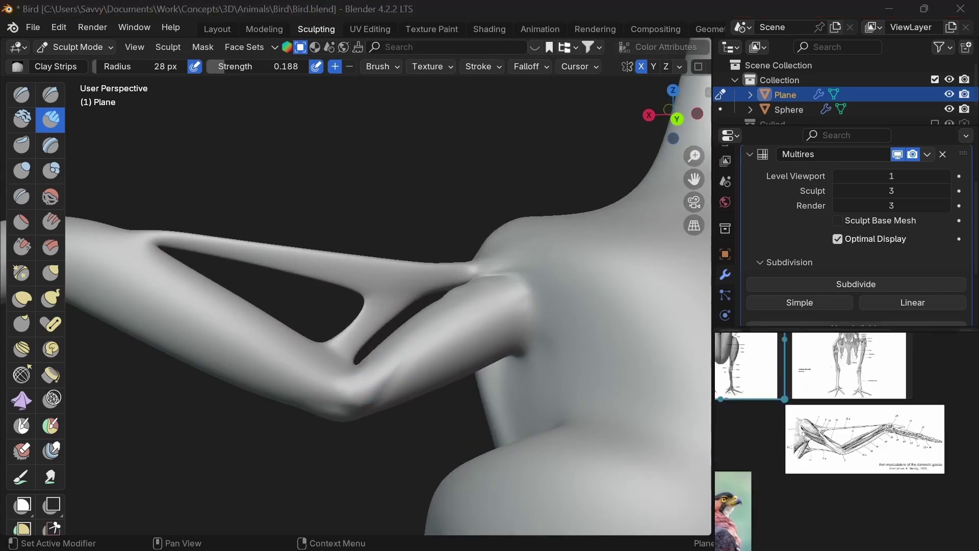
{"action": "left_click", "coordinate": [50, 94]}
{"action": "mouse_move", "coordinate": [438, 403]}
{"action": "middle_mouse_down"}
{"action": "mouse_move", "coordinate": [461, 415]}
{"action": "mouse_move", "coordinate": [396, 382]}
{"action": "mouse_move", "coordinate": [503, 339]}
{"action": "middle_mouse_up"}
{"action": "key", "text": "c"}
- With a smaller brush, alternate Draw Sharp and Clay Strips to define the upper-wing crease
{"action": "mouse_move", "coordinate": [392, 378]}
{"action": "middle_mouse_down"}
{"action": "mouse_move", "coordinate": [361, 393]}
{"action": "mouse_move", "coordinate": [383, 394]}
{"action": "mouse_move", "coordinate": [415, 309]}
{"action": "mouse_move", "coordinate": [437, 317]}
{"action": "mouse_move", "coordinate": [415, 470]}
{"action": "mouse_move", "coordinate": [493, 370]}
{"action": "mouse_move", "coordinate": [479, 387]}
{"action": "mouse_move", "coordinate": [486, 396]}
{"action": "middle_mouse_up"}
{"action": "key", "text": "bracketleft"}
{"action": "key", "text": "bracketleft"}
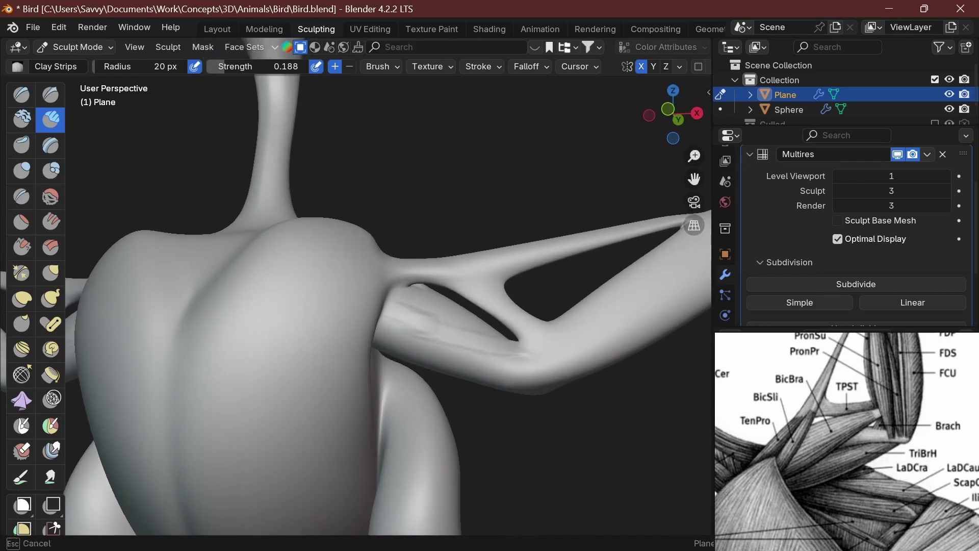
{"action": "left_click", "coordinate": [50, 95]}
{"action": "mouse_move", "coordinate": [492, 292]}
{"action": "middle_mouse_down"}
{"action": "mouse_move", "coordinate": [431, 360]}
{"action": "mouse_move", "coordinate": [520, 357]}
{"action": "middle_mouse_up"}
{"action": "key", "text": "c"}
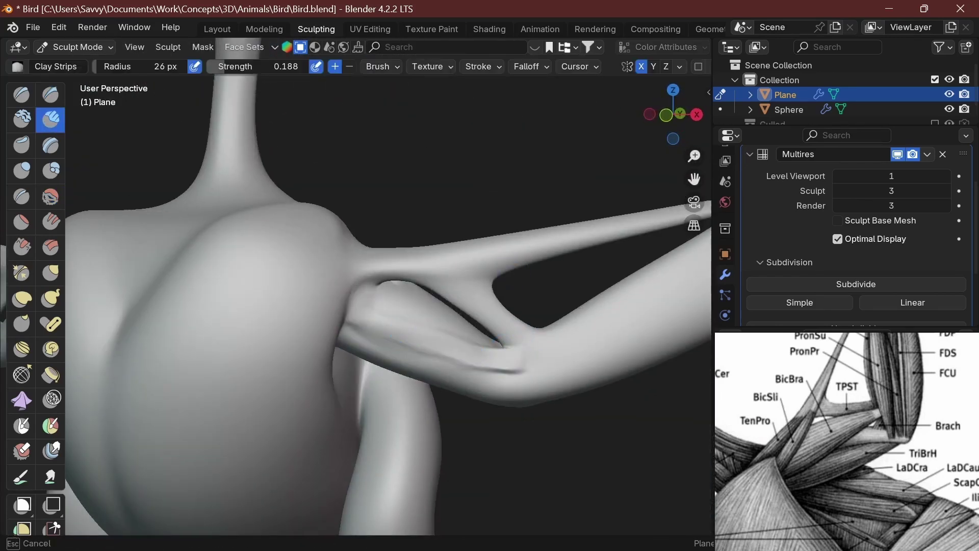
{"action": "middle_click_drag", "start_coordinate": [408, 306], "coordinate": [437, 295]}
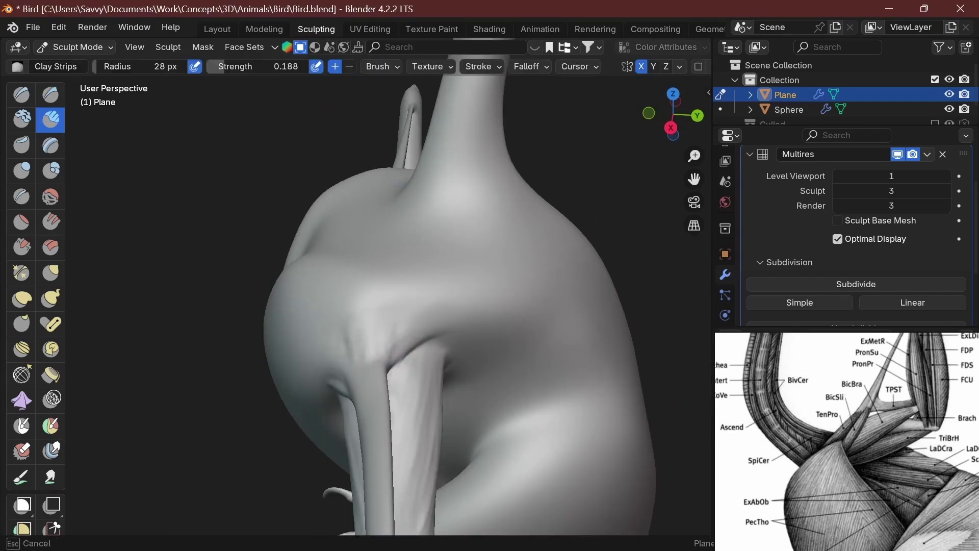
{"action": "mouse_move", "coordinate": [367, 326]}
{"action": "middle_mouse_down"}
{"action": "mouse_move", "coordinate": [380, 337]}
{"action": "mouse_move", "coordinate": [387, 326]}
{"action": "mouse_move", "coordinate": [346, 316]}
{"action": "middle_mouse_up"}
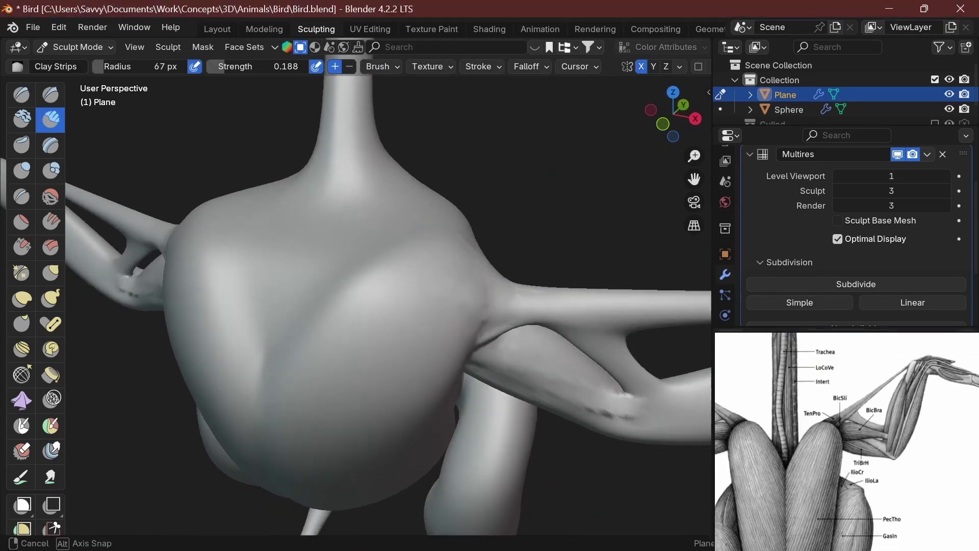
{"action": "mouse_move", "coordinate": [488, 309]}
{"action": "middle_mouse_down"}
{"action": "mouse_move", "coordinate": [383, 308]}
{"action": "mouse_move", "coordinate": [331, 286]}
{"action": "middle_mouse_up"}
{"action": "key", "text": "g"}
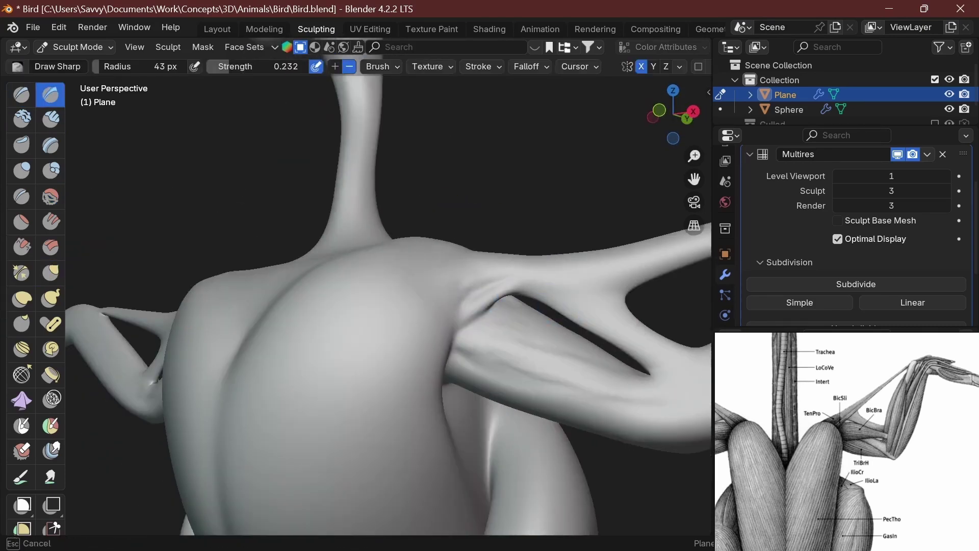
- Shape the upper wing with Grab and Clay Strips, resizing each brush's radius
{"action": "mouse_move", "coordinate": [449, 286]}
{"action": "middle_mouse_down"}
{"action": "mouse_move", "coordinate": [490, 275]}
{"action": "mouse_move", "coordinate": [348, 263]}
{"action": "middle_mouse_up"}
{"action": "left_click", "coordinate": [431, 266]}
{"action": "key", "text": "g"}
{"action": "key", "text": "f"}
{"action": "left_click", "coordinate": [418, 268]}
{"action": "key", "text": "c"}
{"action": "key", "text": "f"}
{"action": "key", "text": "Escape"}
{"action": "key", "text": "g"}
{"action": "mouse_move", "coordinate": [378, 306]}
{"action": "middle_mouse_down"}
{"action": "mouse_move", "coordinate": [387, 312]}
{"action": "mouse_move", "coordinate": [393, 278]}
{"action": "mouse_move", "coordinate": [427, 263]}
{"action": "mouse_move", "coordinate": [507, 179]}
{"action": "mouse_move", "coordinate": [459, 265]}
{"action": "mouse_move", "coordinate": [500, 240]}
{"action": "mouse_move", "coordinate": [549, 313]}
{"action": "middle_mouse_up"}
{"action": "key", "text": "c"}
- Lay muscle striations along the upper arm with a smaller Clay Strips brush, reshaping with Grab
{"action": "key", "text": "c"}
{"action": "key", "text": "f"}
{"action": "left_click", "coordinate": [497, 241]}
{"action": "mouse_move", "coordinate": [458, 301]}
{"action": "middle_mouse_down"}
{"action": "mouse_move", "coordinate": [433, 258]}
{"action": "mouse_move", "coordinate": [411, 312]}
{"action": "mouse_move", "coordinate": [424, 285]}
{"action": "mouse_move", "coordinate": [376, 262]}
{"action": "mouse_move", "coordinate": [440, 245]}
{"action": "mouse_move", "coordinate": [467, 294]}
{"action": "mouse_move", "coordinate": [412, 244]}
{"action": "mouse_move", "coordinate": [527, 273]}
{"action": "mouse_move", "coordinate": [519, 300]}
{"action": "mouse_move", "coordinate": [566, 198]}
{"action": "middle_mouse_up"}
{"action": "key", "text": "c"}
{"action": "key", "text": "f"}
{"action": "middle_click_drag", "start_coordinate": [426, 459], "coordinate": [484, 280]}
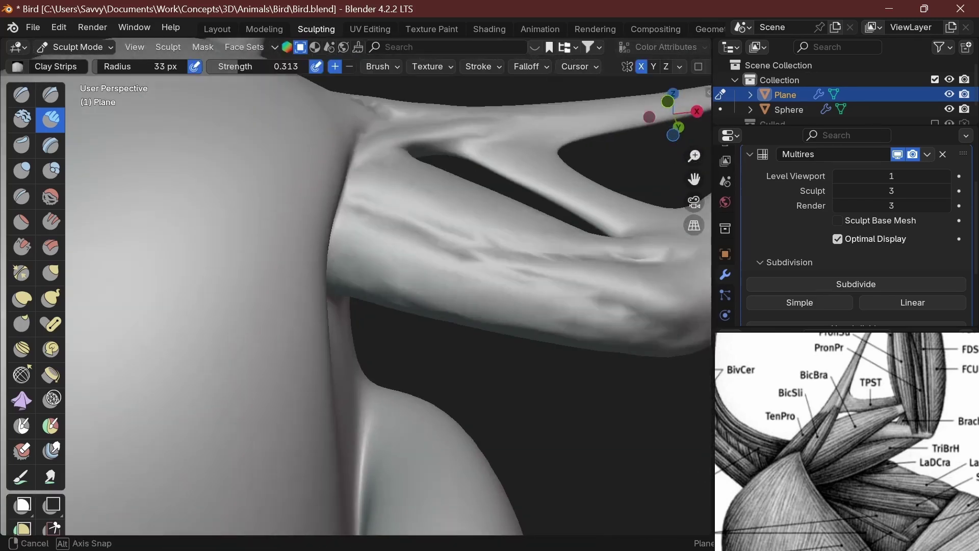
{"action": "key", "text": "f"}
{"action": "left_click", "coordinate": [479, 262]}
{"action": "mouse_move", "coordinate": [357, 255]}
{"action": "middle_mouse_down"}
{"action": "mouse_move", "coordinate": [408, 281]}
{"action": "mouse_move", "coordinate": [518, 376]}
{"action": "mouse_move", "coordinate": [431, 306]}
{"action": "mouse_move", "coordinate": [522, 354]}
{"action": "middle_mouse_up"}
{"action": "key", "text": "g"}
{"action": "key", "text": "f"}
{"action": "key", "text": "Escape"}
{"action": "key", "text": "c"}
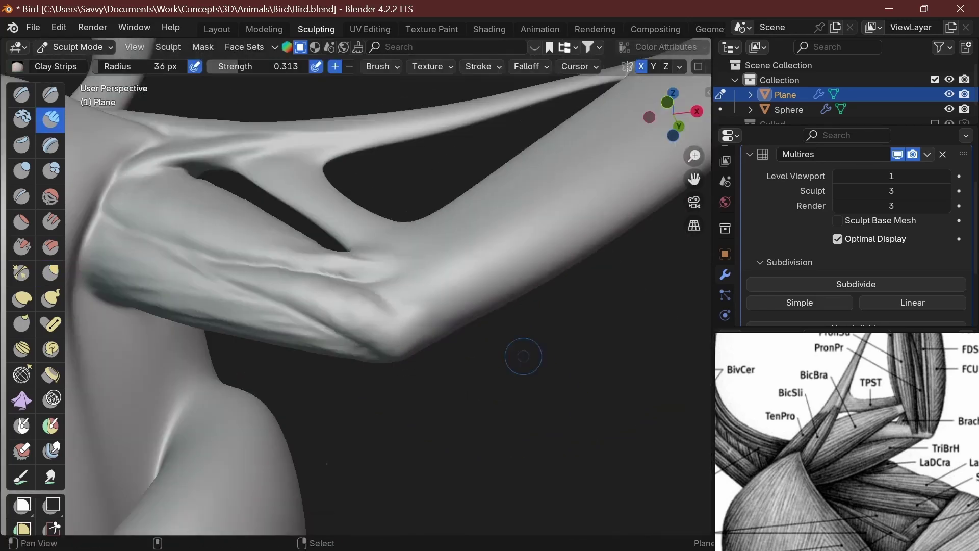
{"action": "mouse_move", "coordinate": [261, 274]}
{"action": "middle_mouse_down"}
{"action": "mouse_move", "coordinate": [434, 331]}
{"action": "mouse_move", "coordinate": [433, 352]}
{"action": "mouse_move", "coordinate": [459, 369]}
{"action": "middle_mouse_up"}
- Consult the anatomy reference, then carve the pectoral groove with Draw Sharp and Clay Strips
{"action": "left_click", "coordinate": [847, 438]}
{"action": "scroll", "coordinate": [847, 439], "scroll_direction": "down", "scroll_amount": 5}
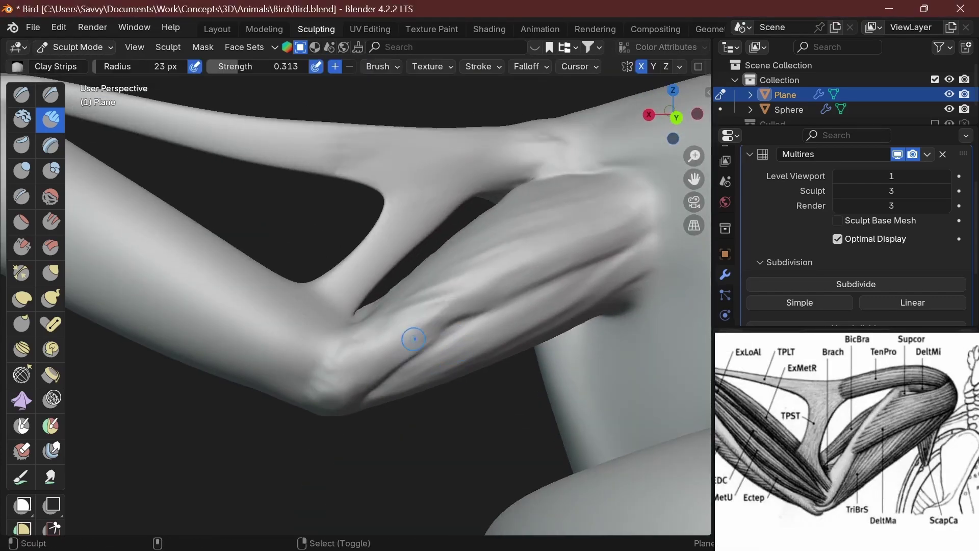
{"action": "key", "text": "shift+x"}
{"action": "middle_click_drag", "start_coordinate": [414, 339], "coordinate": [573, 277]}
{"action": "key", "text": "f"}
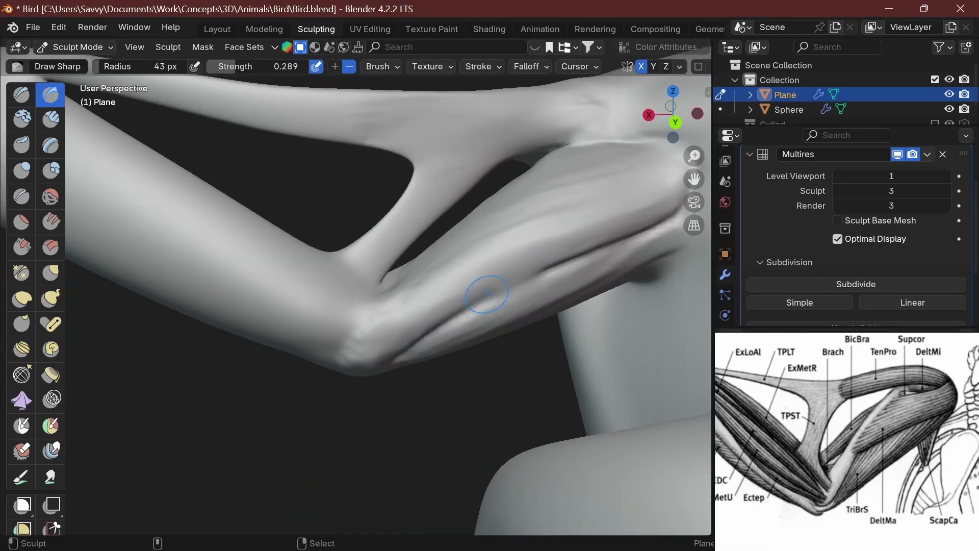
{"action": "middle_click_drag", "start_coordinate": [487, 295], "coordinate": [515, 286]}
{"action": "key", "text": "c"}
{"action": "key", "text": "f"}
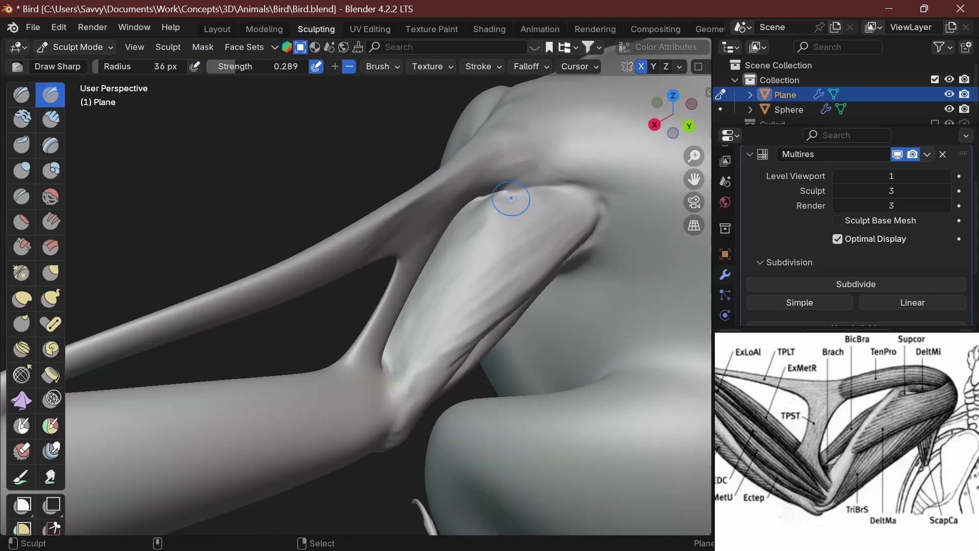
{"action": "mouse_move", "coordinate": [509, 199]}
{"action": "middle_mouse_down"}
{"action": "mouse_move", "coordinate": [499, 279]}
{"action": "mouse_move", "coordinate": [416, 315]}
{"action": "middle_mouse_up"}
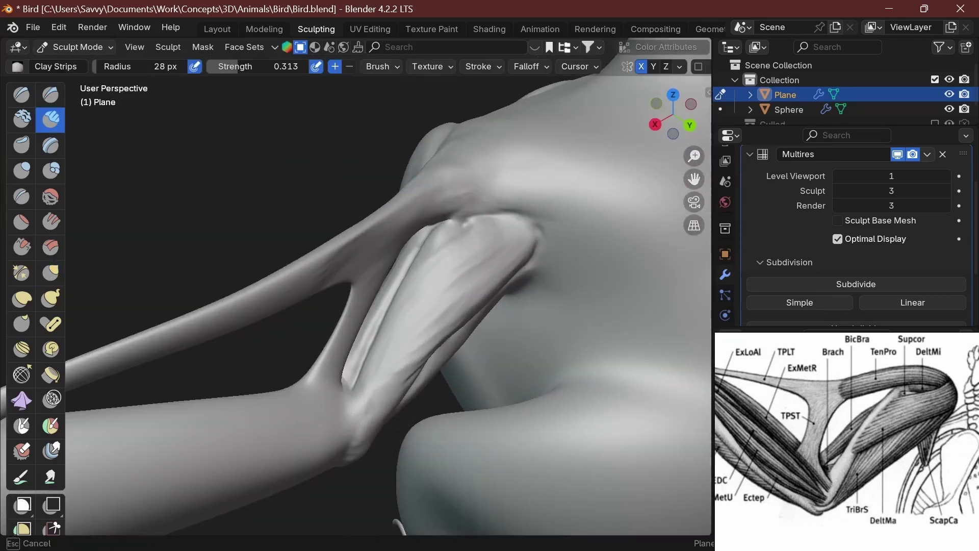
{"action": "middle_click_drag", "start_coordinate": [357, 255], "coordinate": [418, 275]}
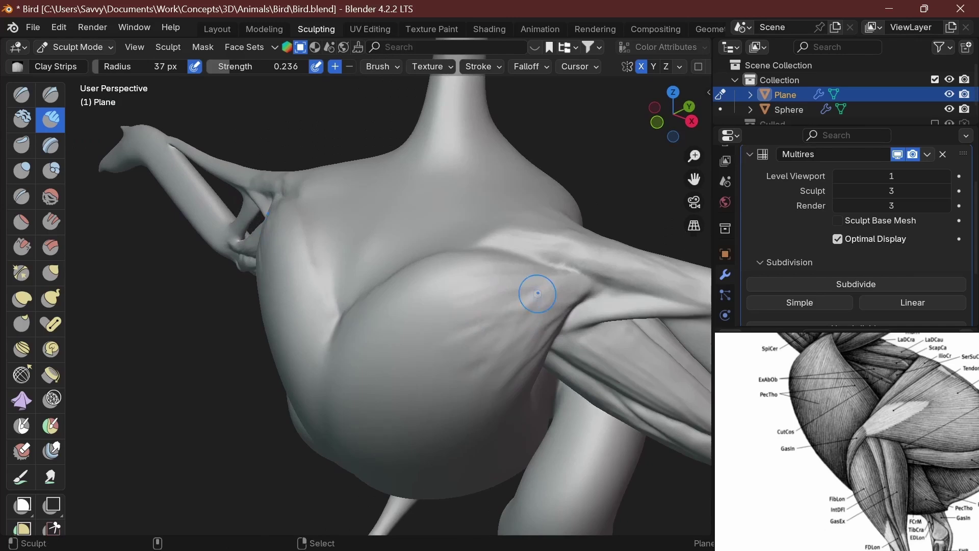
- Stroke fine fibre lines across both pectorals using Draw Sharp, an enlarged Grab, and Clay Strips
{"action": "middle_click_drag", "start_coordinate": [538, 293], "coordinate": [459, 296]}
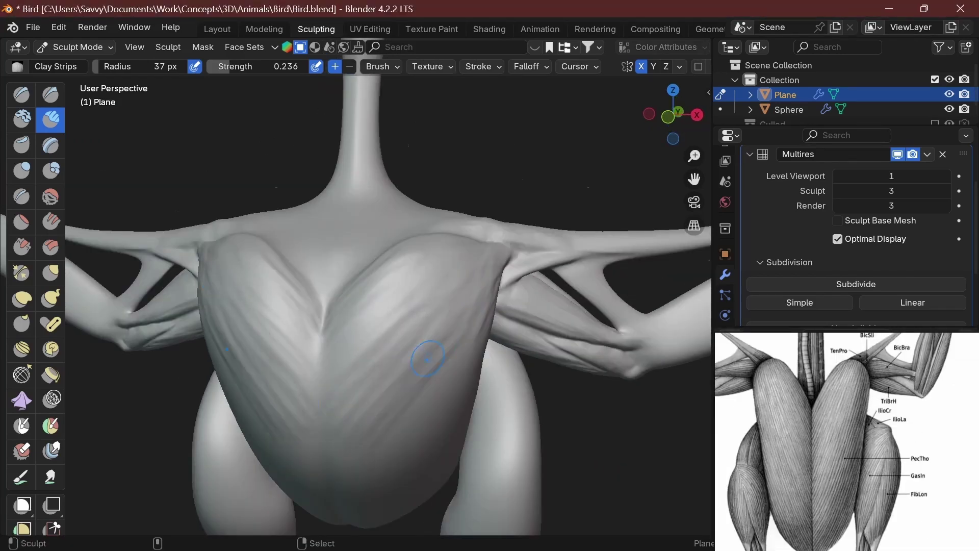
{"action": "middle_click_drag", "start_coordinate": [427, 360], "coordinate": [454, 363]}
{"action": "middle_click_drag", "start_coordinate": [502, 327], "coordinate": [553, 403]}
{"action": "left_click", "coordinate": [50, 94]}
{"action": "mouse_move", "coordinate": [507, 265]}
{"action": "middle_mouse_down"}
{"action": "mouse_move", "coordinate": [516, 271]}
{"action": "mouse_move", "coordinate": [441, 335]}
{"action": "mouse_move", "coordinate": [459, 357]}
{"action": "mouse_move", "coordinate": [411, 316]}
{"action": "mouse_move", "coordinate": [515, 326]}
{"action": "middle_mouse_up"}
{"action": "key", "text": "g"}
{"action": "key", "text": "f"}
{"action": "left_click", "coordinate": [441, 335]}
{"action": "key", "text": "c"}
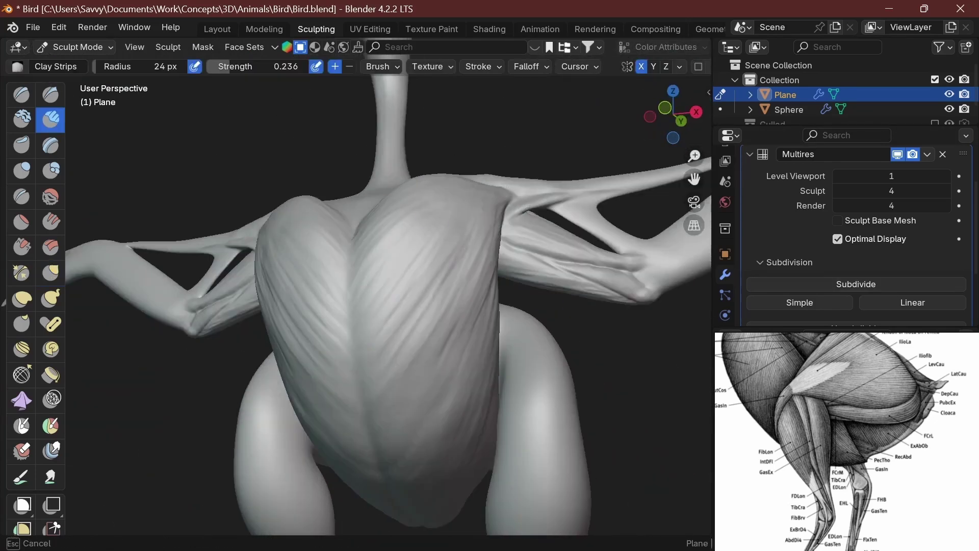
- Shrink the brush and start sculpting the shoulder and upper wing with the Draw brush
{"action": "middle_click_drag", "start_coordinate": [373, 408], "coordinate": [495, 306]}
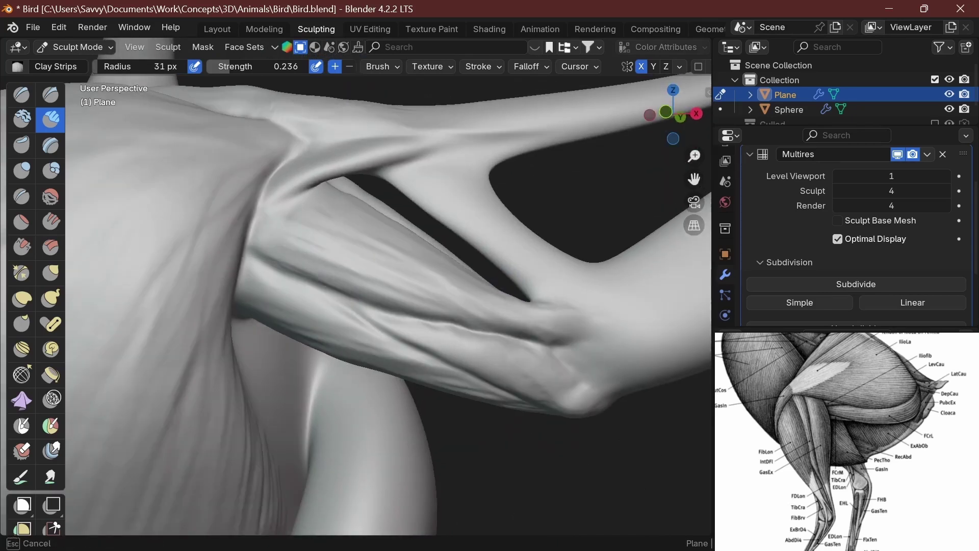
{"action": "mouse_move", "coordinate": [579, 330]}
{"action": "middle_mouse_down"}
{"action": "mouse_move", "coordinate": [398, 240]}
{"action": "mouse_move", "coordinate": [438, 214]}
{"action": "mouse_move", "coordinate": [509, 300]}
{"action": "mouse_move", "coordinate": [456, 321]}
{"action": "mouse_move", "coordinate": [422, 320]}
{"action": "middle_mouse_up"}
{"action": "key", "text": "bracketleft"}
{"action": "key", "text": "bracketleft"}
{"action": "key", "text": "bracketleft"}
{"action": "key", "text": "bracketleft"}
{"action": "key", "text": "bracketleft"}
{"action": "key", "text": "f"}
{"action": "left_click", "coordinate": [457, 322]}
{"action": "key", "text": "x"}
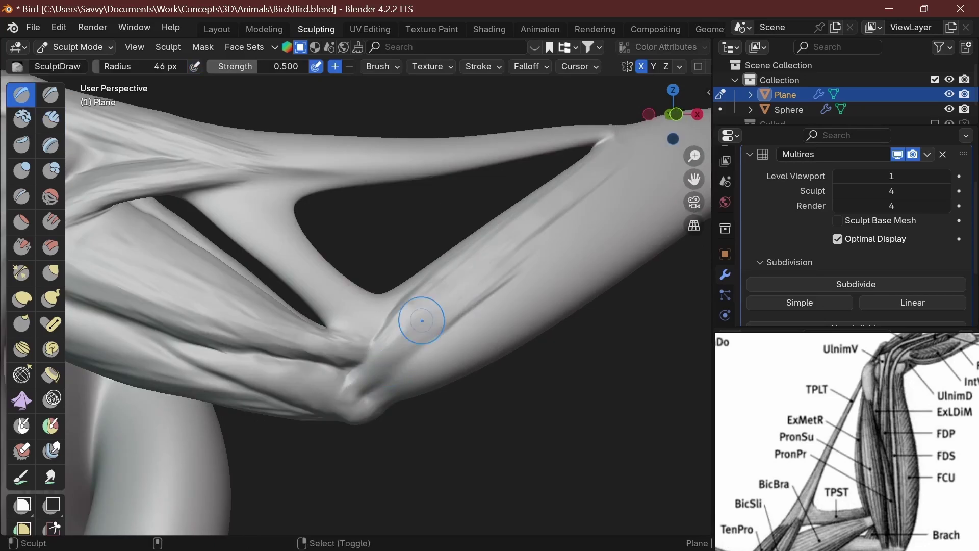
- Build forearm strands around the elbow with a smaller Draw, Draw Sharp and Clay Strips brush
{"action": "middle_click_drag", "start_coordinate": [365, 380], "coordinate": [470, 197]}
{"action": "key", "text": "bracketleft"}
{"action": "key", "text": "bracketleft"}
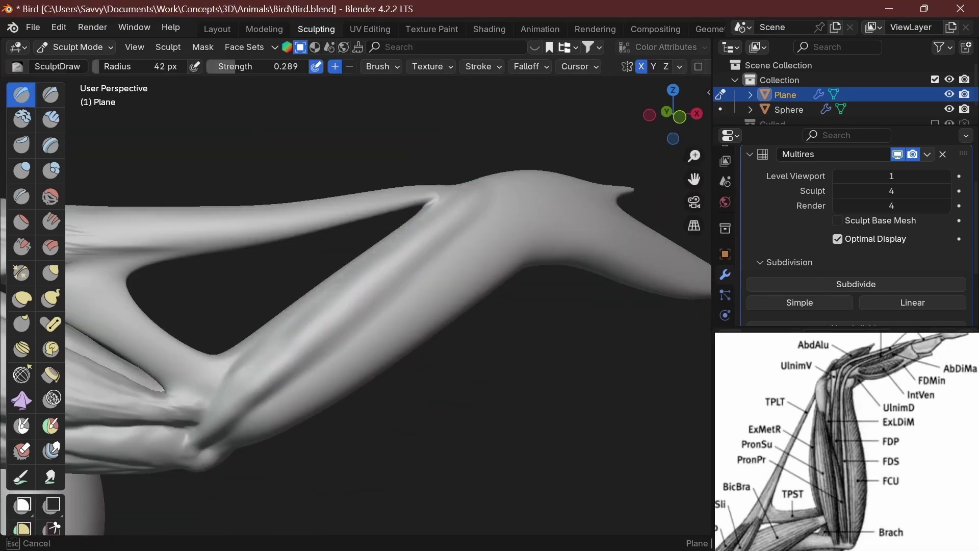
{"action": "middle_click_drag", "start_coordinate": [388, 286], "coordinate": [316, 313]}
{"action": "key", "text": "shift+x"}
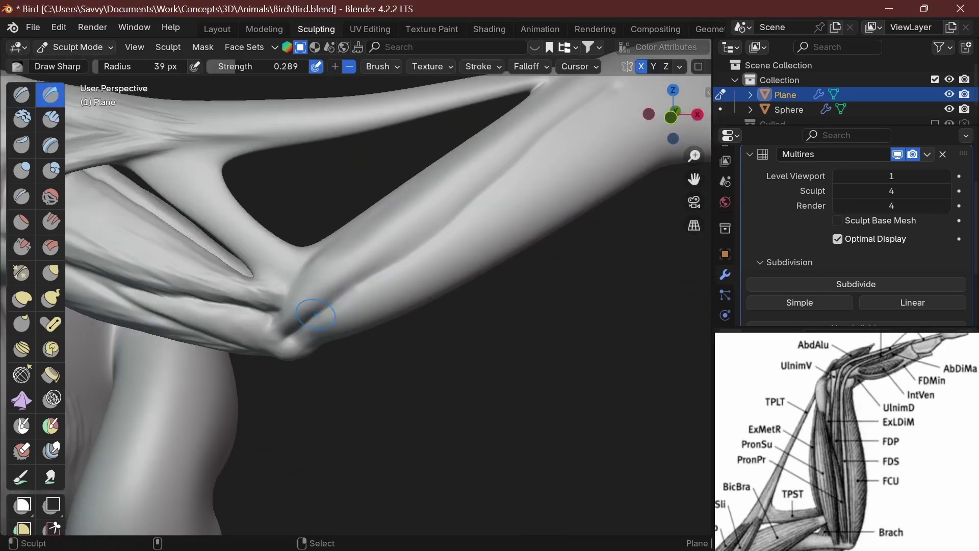
{"action": "key", "text": "c"}
{"action": "middle_click_drag", "start_coordinate": [521, 163], "coordinate": [505, 171]}
- Resize the brush to 24 then 30 px and carve forearm grooves with Draw Sharp
{"action": "key", "text": "bracketleft"}
{"action": "key", "text": "bracketleft"}
{"action": "mouse_move", "coordinate": [369, 270]}
{"action": "middle_mouse_down", "text": "shift"}
{"action": "mouse_move", "coordinate": [311, 334]}
{"action": "mouse_move", "coordinate": [519, 133]}
{"action": "middle_mouse_up", "text": "shift"}
{"action": "key", "text": "bracketright"}
{"action": "key", "text": "bracketright"}
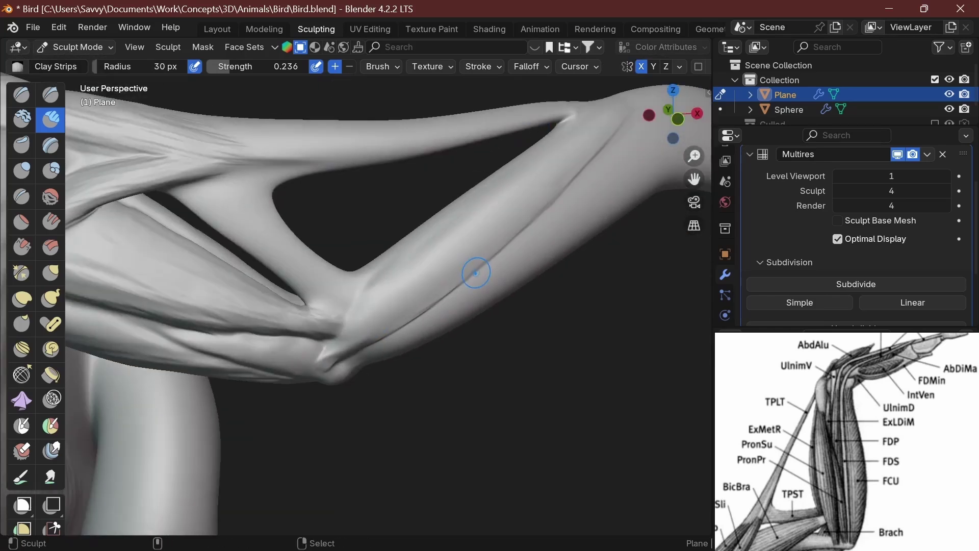
{"action": "key", "text": "bracketright"}
{"action": "middle_click_drag", "start_coordinate": [475, 273], "coordinate": [505, 255]}
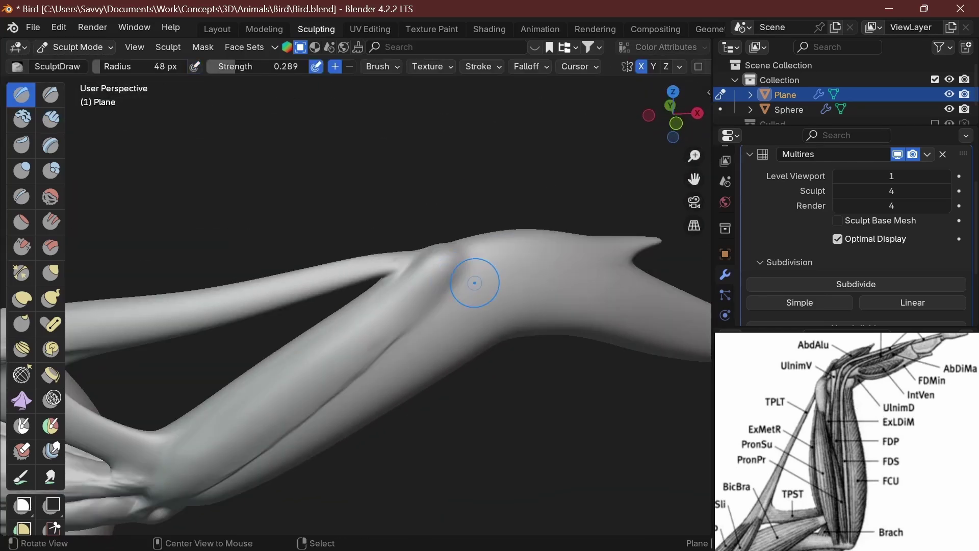
{"action": "mouse_move", "coordinate": [474, 282]}
{"action": "left_mouse_down", "text": "alt"}
{"action": "mouse_move", "coordinate": [439, 306]}
{"action": "mouse_move", "coordinate": [378, 278]}
{"action": "left_mouse_up", "text": "alt"}
{"action": "left_click", "coordinate": [50, 94]}
- Layer clay strips along the arm, alternating with Grab to pull the forearm surface
{"action": "left_click_drag", "start_coordinate": [459, 229], "coordinate": [541, 207], "text": "alt"}
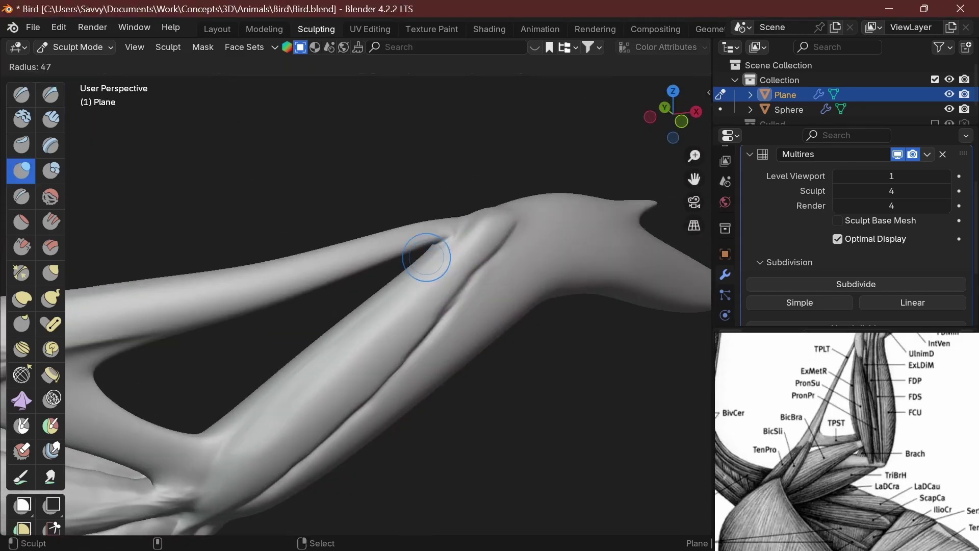
{"action": "middle_click_drag", "start_coordinate": [459, 265], "coordinate": [464, 245]}
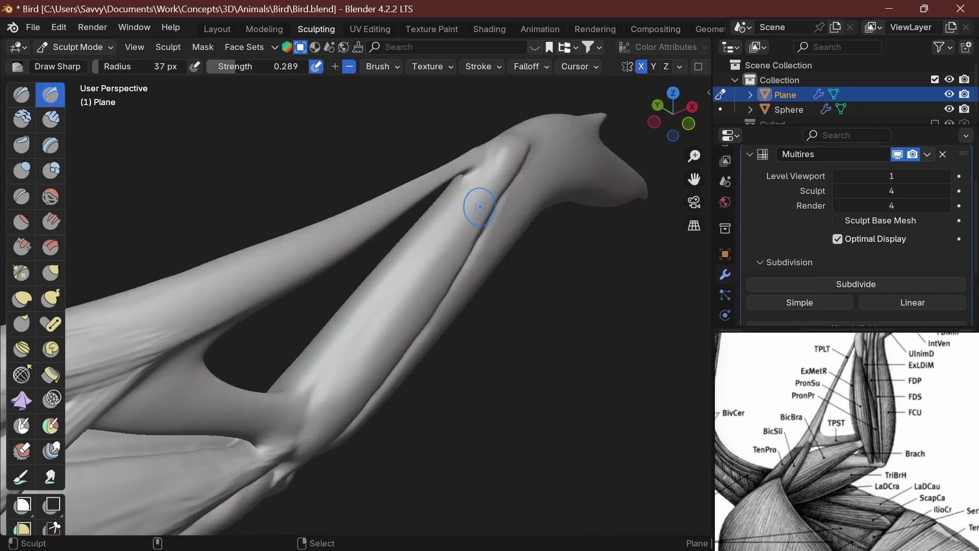
{"action": "mouse_move", "coordinate": [366, 299]}
{"action": "middle_mouse_down"}
{"action": "mouse_move", "coordinate": [280, 313]}
{"action": "mouse_move", "coordinate": [427, 247]}
{"action": "mouse_move", "coordinate": [307, 378]}
{"action": "middle_mouse_up"}
{"action": "key", "text": "c"}
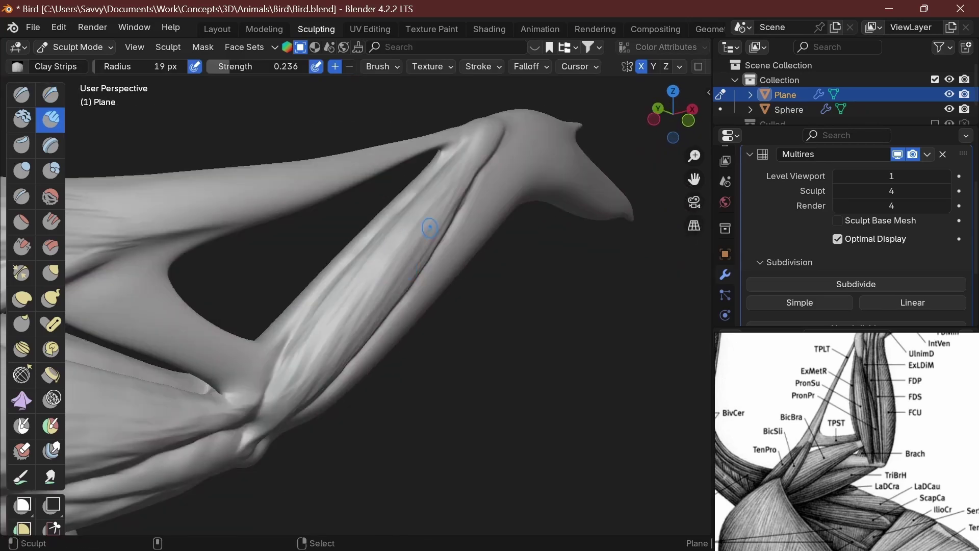
{"action": "mouse_move", "coordinate": [307, 378]}
{"action": "middle_mouse_down"}
{"action": "mouse_move", "coordinate": [327, 338]}
{"action": "mouse_move", "coordinate": [400, 319]}
{"action": "mouse_move", "coordinate": [393, 284]}
{"action": "mouse_move", "coordinate": [324, 344]}
{"action": "mouse_move", "coordinate": [279, 269]}
{"action": "mouse_move", "coordinate": [372, 235]}
{"action": "mouse_move", "coordinate": [456, 294]}
{"action": "mouse_move", "coordinate": [488, 301]}
{"action": "mouse_move", "coordinate": [472, 312]}
{"action": "mouse_move", "coordinate": [470, 383]}
{"action": "mouse_move", "coordinate": [491, 444]}
{"action": "mouse_move", "coordinate": [403, 216]}
{"action": "mouse_move", "coordinate": [557, 339]}
{"action": "mouse_move", "coordinate": [386, 267]}
{"action": "mouse_move", "coordinate": [367, 271]}
{"action": "middle_mouse_up"}
{"action": "key", "text": "g"}
{"action": "key", "text": "c"}
{"action": "key", "text": "g"}
{"action": "key", "text": "c"}
- Carve sharp tendon creases along the arm at 24 px, then 30 px
{"action": "key", "text": "shift+x"}
{"action": "key", "text": "f"}
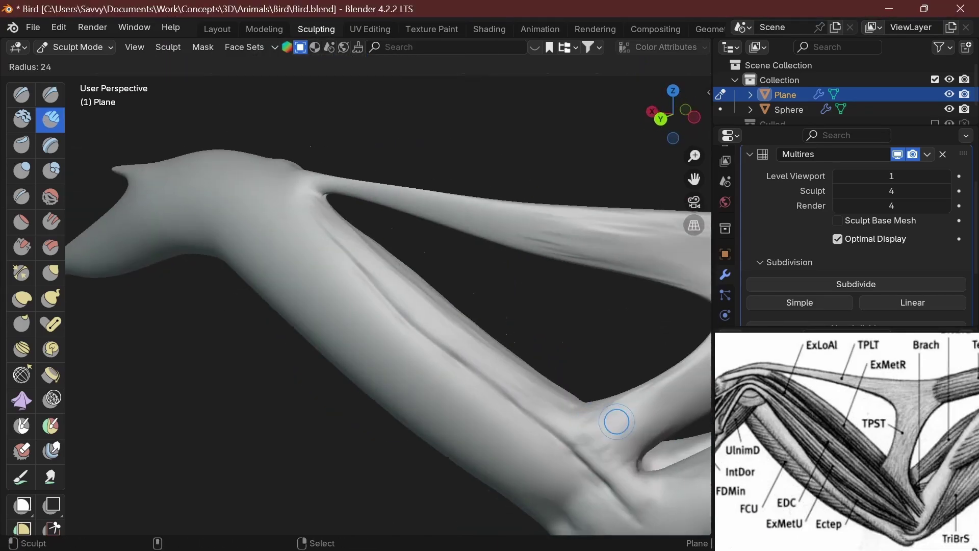
{"action": "left_click", "coordinate": [612, 420]}
{"action": "mouse_move", "coordinate": [612, 420]}
{"action": "middle_mouse_down"}
{"action": "mouse_move", "coordinate": [492, 248]}
{"action": "mouse_move", "coordinate": [437, 308]}
{"action": "mouse_move", "coordinate": [437, 273]}
{"action": "mouse_move", "coordinate": [408, 316]}
{"action": "mouse_move", "coordinate": [394, 377]}
{"action": "mouse_move", "coordinate": [292, 380]}
{"action": "mouse_move", "coordinate": [282, 359]}
{"action": "middle_mouse_up"}
{"action": "key", "text": "f"}
{"action": "left_click", "coordinate": [493, 248]}
- Reshape the forearm with Grab, then layer small clay strips around the elbow
{"action": "key", "text": "g"}
{"action": "key", "text": "f"}
{"action": "left_click", "coordinate": [408, 316]}
{"action": "key", "text": "c"}
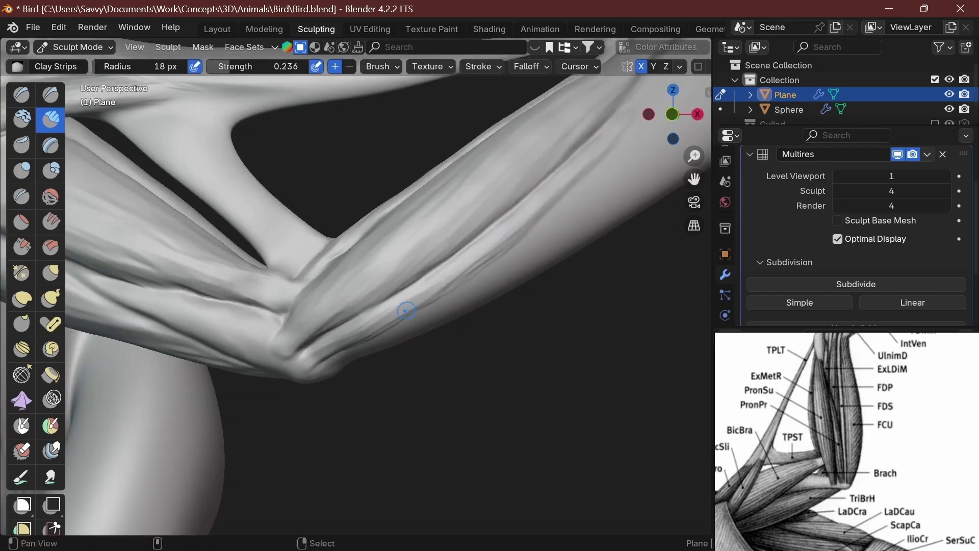
{"action": "mouse_move", "coordinate": [406, 310]}
{"action": "middle_mouse_down"}
{"action": "mouse_move", "coordinate": [419, 276]}
{"action": "mouse_move", "coordinate": [471, 290]}
{"action": "mouse_move", "coordinate": [437, 284]}
{"action": "mouse_move", "coordinate": [416, 301]}
{"action": "mouse_move", "coordinate": [510, 368]}
{"action": "middle_mouse_up"}
- Carve forearm creases with a 26 px brush, add clay strips, then frame the whole bird
{"action": "key", "text": "x"}
{"action": "key", "text": "f"}
{"action": "left_click", "coordinate": [438, 270]}
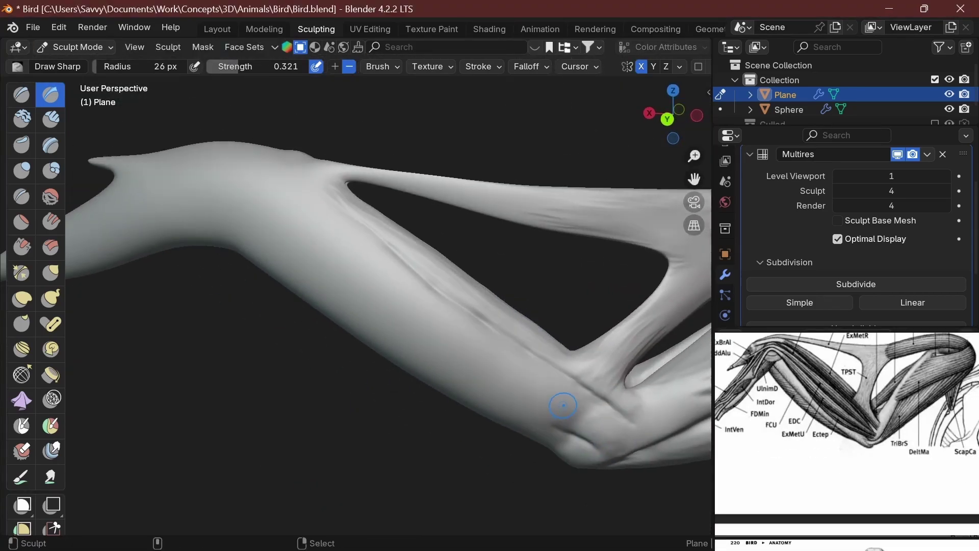
{"action": "mouse_move", "coordinate": [563, 406]}
{"action": "middle_mouse_down"}
{"action": "mouse_move", "coordinate": [347, 232]}
{"action": "mouse_move", "coordinate": [420, 313]}
{"action": "mouse_move", "coordinate": [558, 338]}
{"action": "mouse_move", "coordinate": [461, 328]}
{"action": "mouse_move", "coordinate": [312, 278]}
{"action": "mouse_move", "coordinate": [465, 393]}
{"action": "mouse_move", "coordinate": [465, 357]}
{"action": "mouse_move", "coordinate": [465, 398]}
{"action": "middle_mouse_up"}
{"action": "key", "text": "c"}
{"action": "key", "text": "Home"}
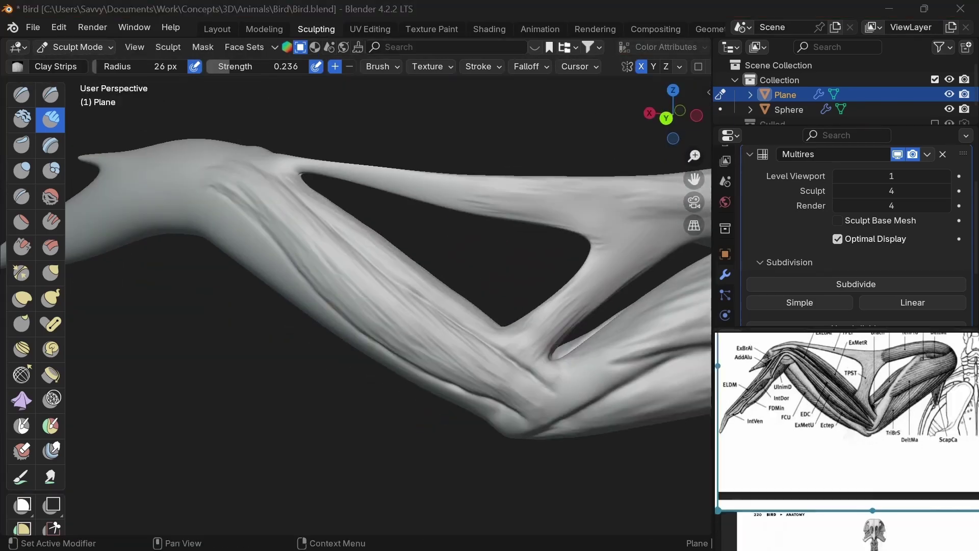
- Cut sharp forearm grooves with a 17 px Draw Sharp brush from a horizontal view
{"action": "key", "text": "shift+x"}
{"action": "key", "text": "f"}
{"action": "left_click", "coordinate": [343, 245]}
{"action": "middle_click_drag", "start_coordinate": [343, 245], "coordinate": [388, 265]}
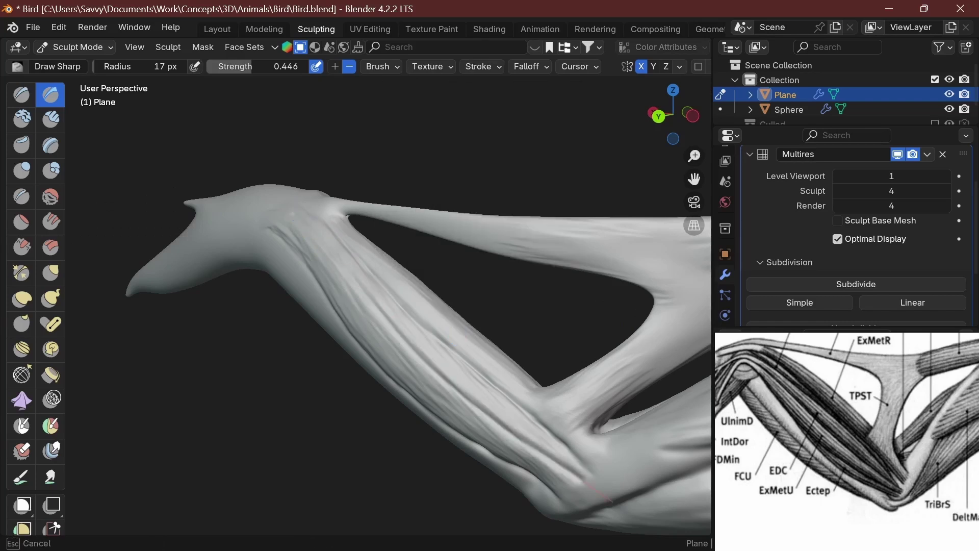
{"action": "mouse_move", "coordinate": [388, 265]}
{"action": "middle_mouse_down"}
{"action": "mouse_move", "coordinate": [427, 277]}
{"action": "mouse_move", "coordinate": [403, 265]}
{"action": "middle_mouse_up"}
- Alternate 16 px clay strips and sharp creases, shrinking to 14 px for fine fibres
{"action": "key", "text": "c"}
{"action": "left_click", "coordinate": [515, 349]}
{"action": "mouse_move", "coordinate": [515, 350]}
{"action": "middle_mouse_down"}
{"action": "mouse_move", "coordinate": [525, 350]}
{"action": "mouse_move", "coordinate": [507, 343]}
{"action": "mouse_move", "coordinate": [505, 264]}
{"action": "mouse_move", "coordinate": [507, 382]}
{"action": "mouse_move", "coordinate": [415, 273]}
{"action": "mouse_move", "coordinate": [371, 306]}
{"action": "mouse_move", "coordinate": [503, 322]}
{"action": "mouse_move", "coordinate": [510, 332]}
{"action": "mouse_move", "coordinate": [320, 248]}
{"action": "mouse_move", "coordinate": [314, 254]}
{"action": "mouse_move", "coordinate": [357, 299]}
{"action": "mouse_move", "coordinate": [371, 284]}
{"action": "mouse_move", "coordinate": [481, 339]}
{"action": "mouse_move", "coordinate": [507, 331]}
{"action": "middle_mouse_up"}
{"action": "key", "text": "shift+x"}
{"action": "key", "text": "c"}
{"action": "key", "text": "bracketleft"}
{"action": "key", "text": "bracketleft"}
{"action": "key", "text": "shift+d"}
{"action": "key", "text": "c"}
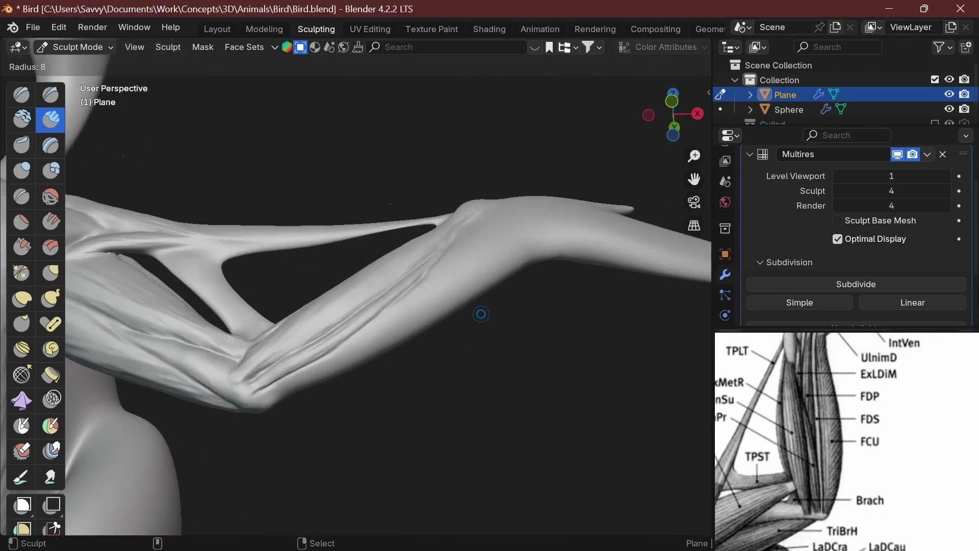
- Stroke fibre lines across the flank and thigh mass while orbiting and zooming around the body
{"action": "mouse_move", "coordinate": [387, 286]}
{"action": "middle_mouse_down"}
{"action": "mouse_move", "coordinate": [402, 283]}
{"action": "mouse_move", "coordinate": [416, 319]}
{"action": "middle_mouse_up"}
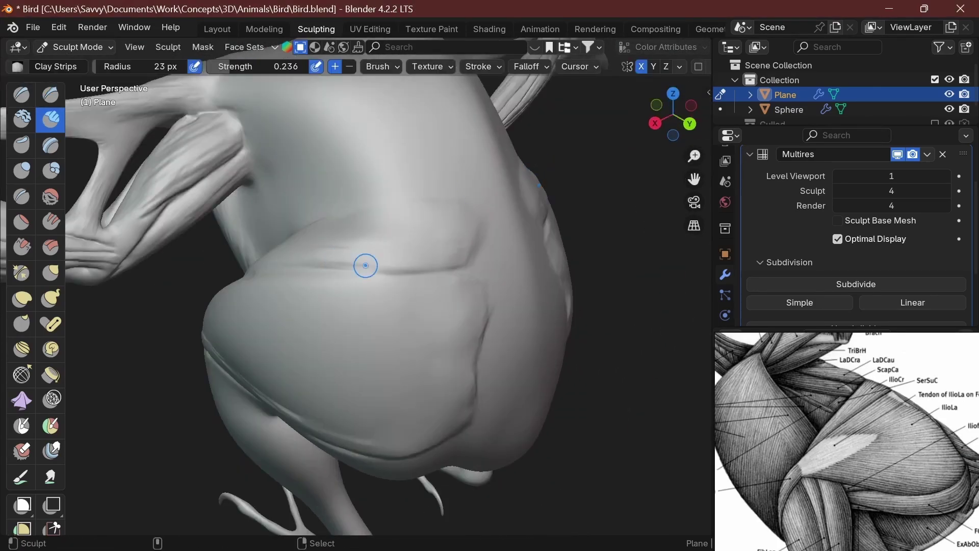
{"action": "middle_click_drag", "start_coordinate": [365, 265], "coordinate": [388, 260]}
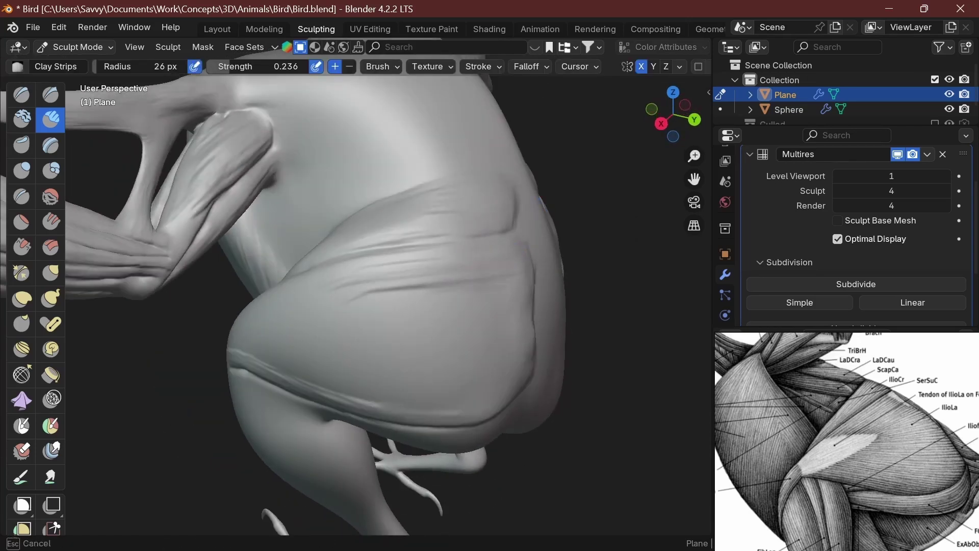
{"action": "middle_click_drag", "start_coordinate": [490, 245], "coordinate": [546, 262], "text": "ctrl"}
{"action": "mouse_move", "coordinate": [362, 377]}
{"action": "middle_mouse_down"}
{"action": "mouse_move", "coordinate": [388, 375]}
{"action": "mouse_move", "coordinate": [363, 379]}
{"action": "middle_mouse_up"}
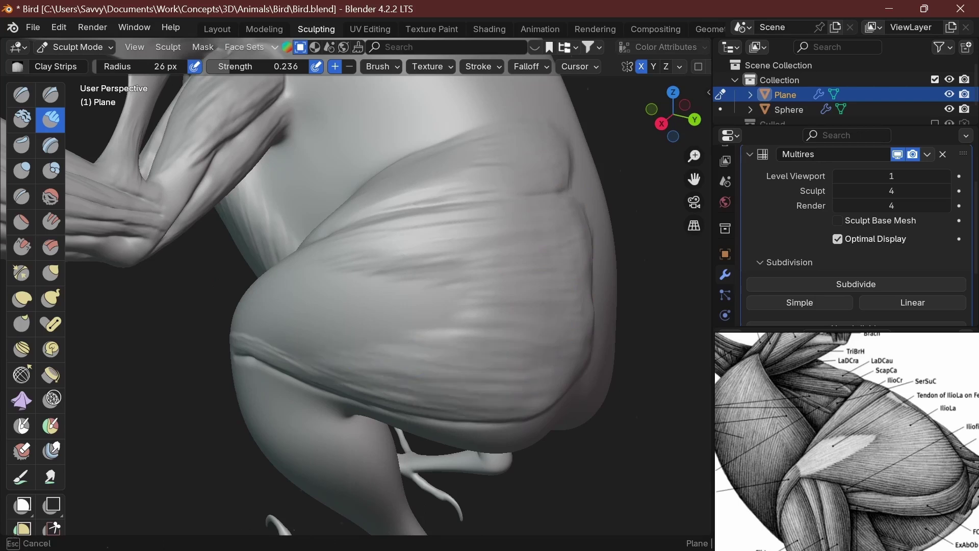
{"action": "middle_click_drag", "start_coordinate": [551, 375], "coordinate": [564, 372]}
{"action": "scroll", "coordinate": [515, 328], "scroll_direction": "down", "scroll_amount": 5}
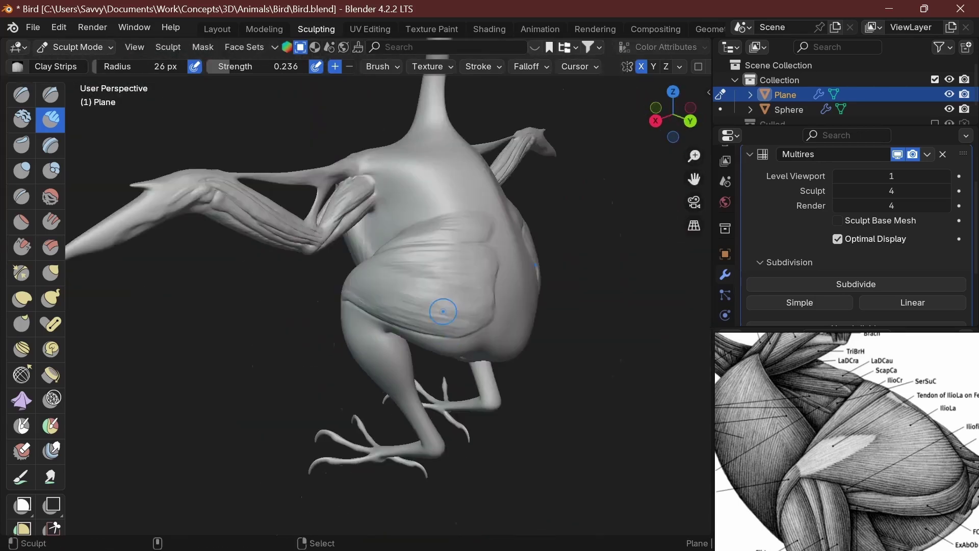
{"action": "middle_click_drag", "start_coordinate": [442, 312], "coordinate": [445, 285], "text": "ctrl"}
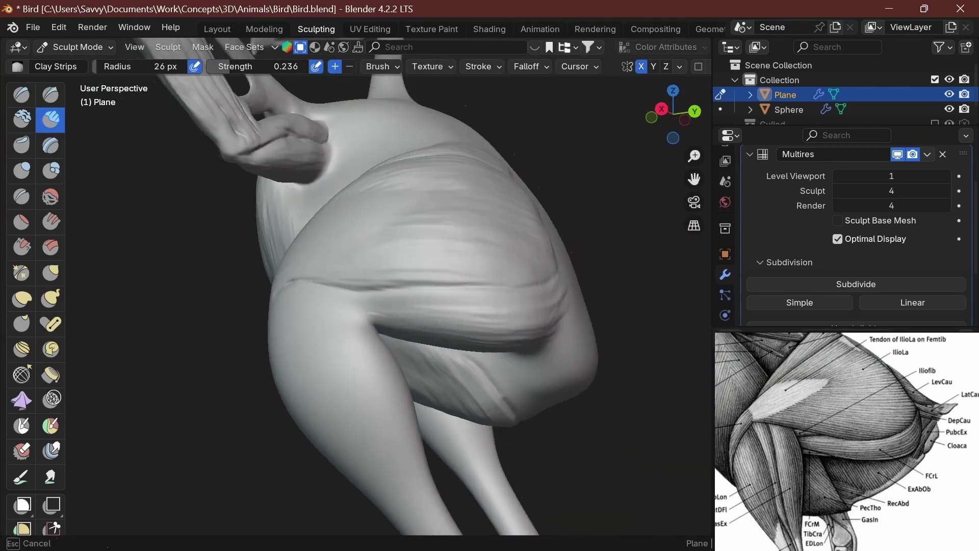
{"action": "mouse_move", "coordinate": [629, 276]}
{"action": "middle_mouse_down"}
{"action": "mouse_move", "coordinate": [432, 296]}
{"action": "mouse_move", "coordinate": [494, 271]}
{"action": "mouse_move", "coordinate": [551, 328]}
{"action": "mouse_move", "coordinate": [531, 418]}
{"action": "mouse_move", "coordinate": [510, 387]}
{"action": "mouse_move", "coordinate": [357, 296]}
{"action": "mouse_move", "coordinate": [448, 274]}
{"action": "middle_mouse_up"}
- Crisp the thigh's lower edge with a 35 px Clay Strips brush, viewing both legs
{"action": "left_click", "coordinate": [435, 279]}
{"action": "key", "text": "c"}
{"action": "middle_click_drag", "start_coordinate": [437, 297], "coordinate": [510, 288], "text": "shift"}
{"action": "middle_click_drag", "start_coordinate": [438, 377], "coordinate": [471, 430]}
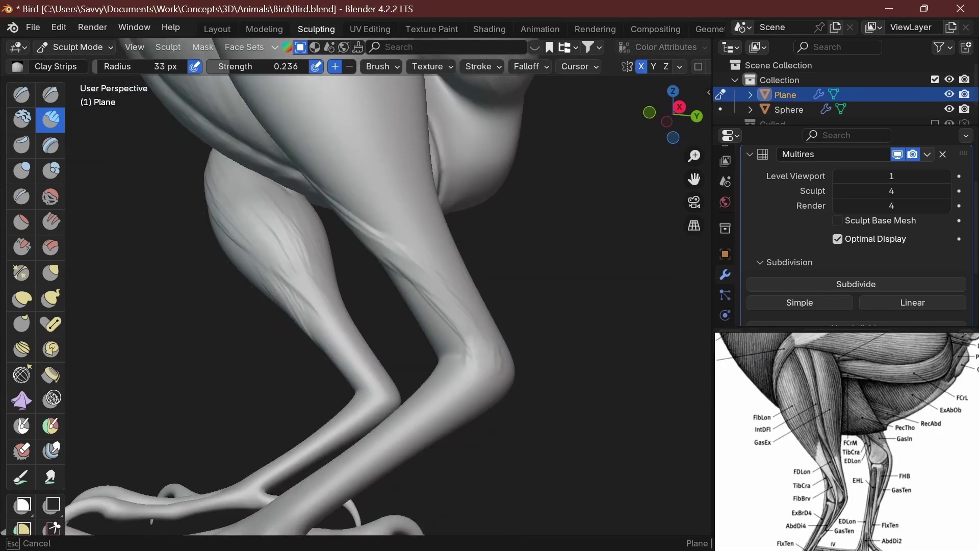
- Sculpt the upper leg at 29 px, then with a 45 px Draw brush before returning to Clay Strips
{"action": "left_click", "coordinate": [474, 344]}
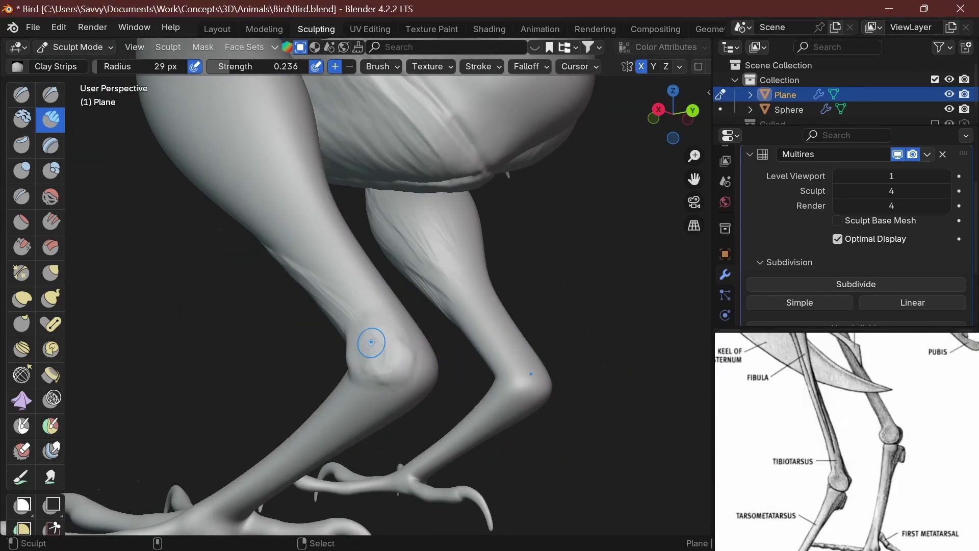
{"action": "mouse_move", "coordinate": [371, 342]}
{"action": "middle_mouse_down"}
{"action": "mouse_move", "coordinate": [352, 352]}
{"action": "mouse_move", "coordinate": [375, 373]}
{"action": "mouse_move", "coordinate": [393, 369]}
{"action": "mouse_move", "coordinate": [382, 382]}
{"action": "mouse_move", "coordinate": [382, 372]}
{"action": "middle_mouse_up"}
{"action": "key", "text": "x"}
{"action": "key", "text": "f"}
{"action": "left_click", "coordinate": [374, 378]}
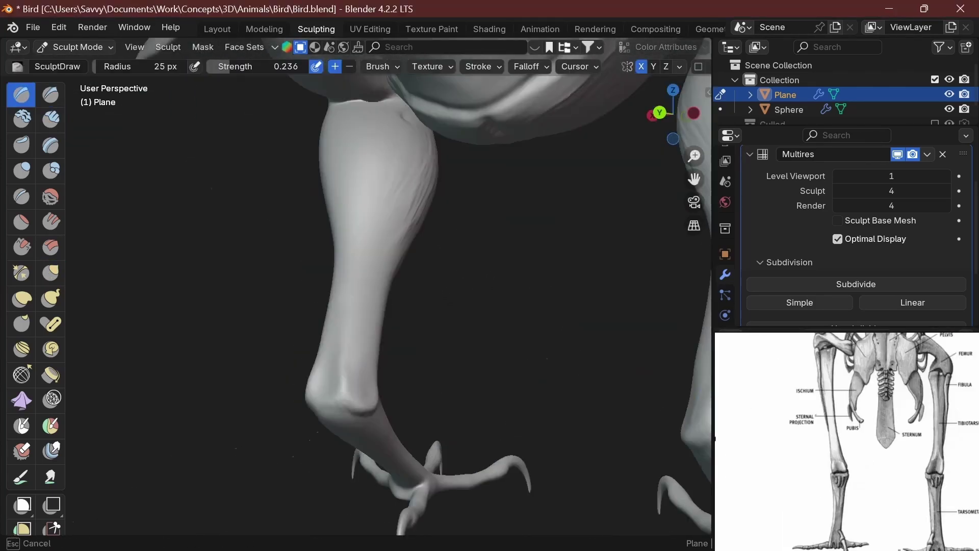
{"action": "key", "text": "c"}
- Stroke muscle fibres down the leg and shape the bony knee, orbiting closely around it
{"action": "middle_click_drag", "start_coordinate": [449, 314], "coordinate": [415, 391]}
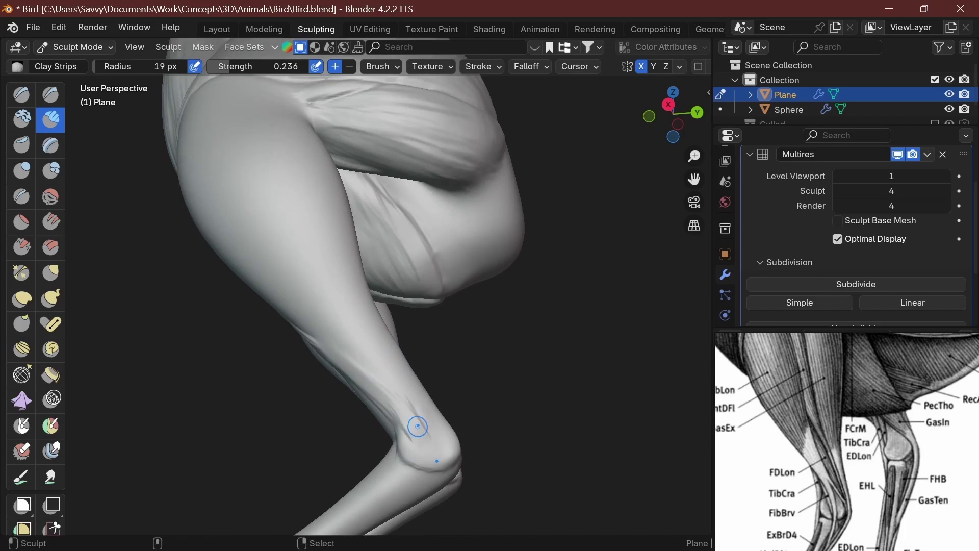
{"action": "middle_click_drag", "start_coordinate": [417, 427], "coordinate": [357, 249]}
{"action": "mouse_move", "coordinate": [364, 365]}
{"action": "middle_mouse_down"}
{"action": "mouse_move", "coordinate": [308, 240]}
{"action": "mouse_move", "coordinate": [383, 372]}
{"action": "mouse_move", "coordinate": [327, 326]}
{"action": "middle_mouse_up"}
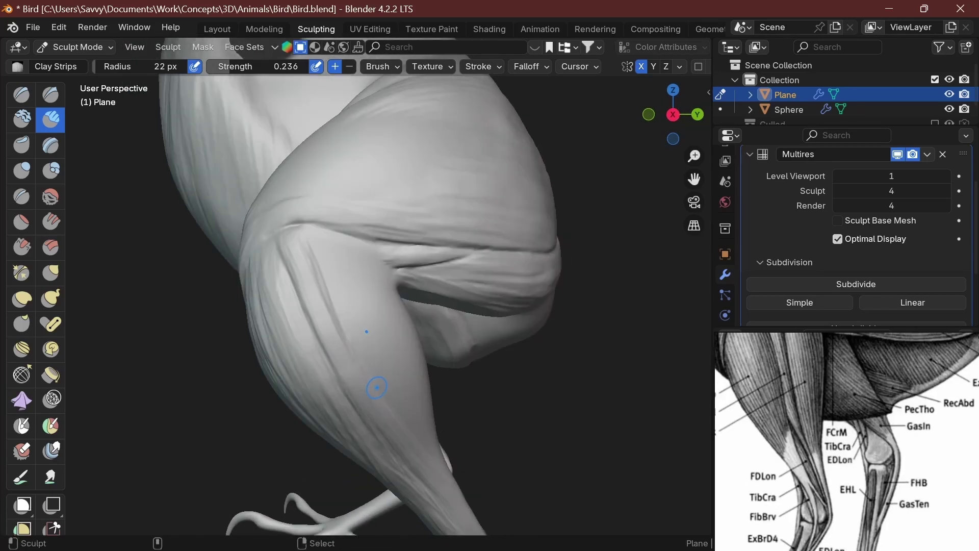
{"action": "middle_click_drag", "start_coordinate": [377, 387], "coordinate": [359, 279]}
{"action": "mouse_move", "coordinate": [390, 315]}
{"action": "middle_mouse_down"}
{"action": "mouse_move", "coordinate": [380, 346]}
{"action": "mouse_move", "coordinate": [357, 306]}
{"action": "mouse_move", "coordinate": [328, 322]}
{"action": "middle_mouse_up"}
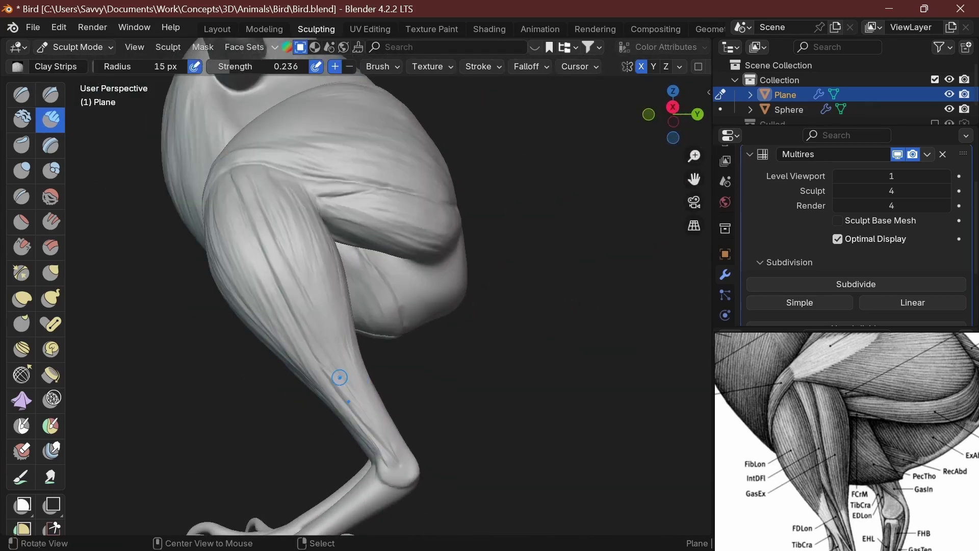
{"action": "middle_click_drag", "start_coordinate": [308, 357], "coordinate": [300, 366]}
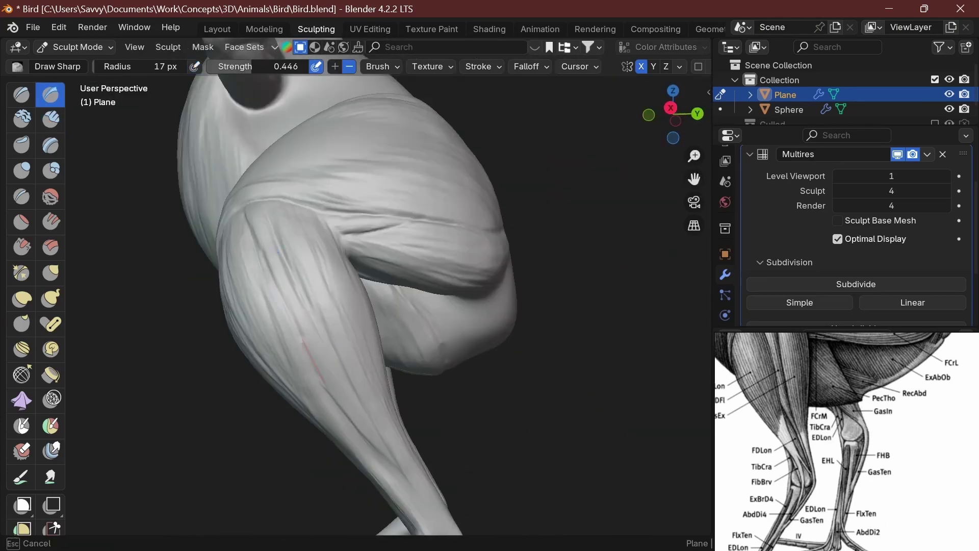
{"action": "middle_click_drag", "start_coordinate": [347, 306], "coordinate": [463, 299]}
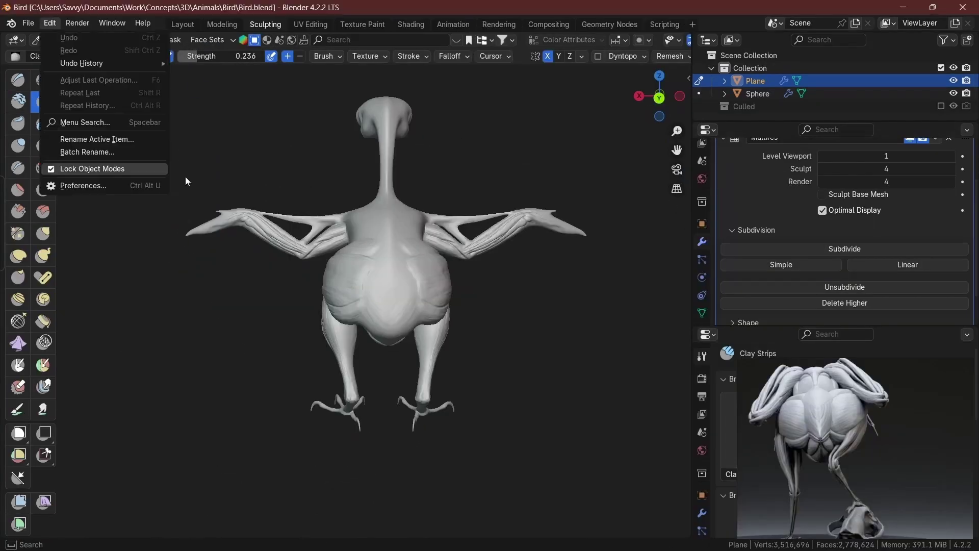
- Pull the body's outline into shape with the Grab brush from a front view
{"action": "middle_click_drag", "start_coordinate": [427, 329], "coordinate": [433, 240], "text": "ctrl"}
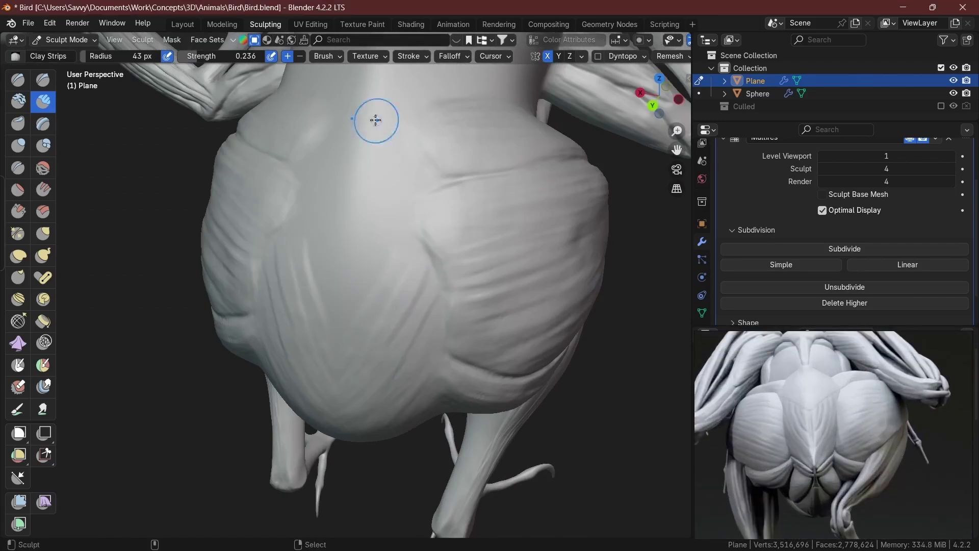
{"action": "middle_click_drag", "start_coordinate": [398, 203], "coordinate": [382, 295]}
{"action": "key", "text": "g"}
{"action": "scroll", "coordinate": [442, 322], "scroll_direction": "down", "scroll_amount": 3}
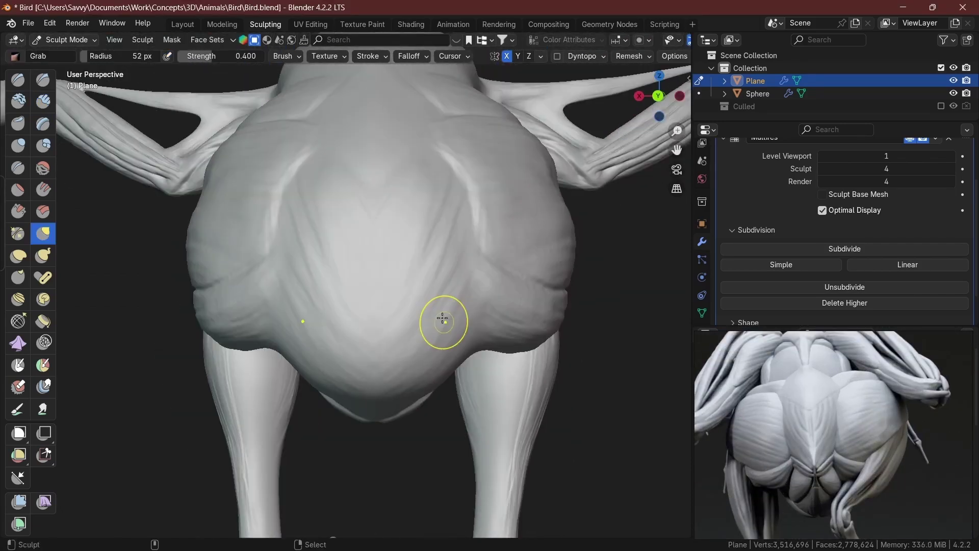
{"action": "middle_click_drag", "start_coordinate": [442, 321], "coordinate": [429, 359], "text": "ctrl"}
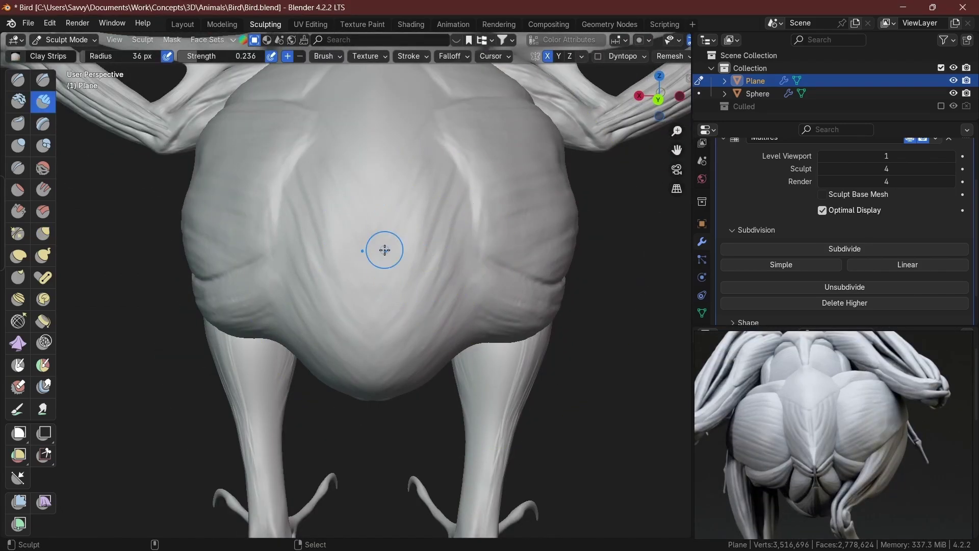
{"action": "mouse_move", "coordinate": [385, 250]}
{"action": "middle_mouse_down"}
{"action": "mouse_move", "coordinate": [457, 281]}
{"action": "mouse_move", "coordinate": [485, 269]}
{"action": "mouse_move", "coordinate": [460, 342]}
{"action": "mouse_move", "coordinate": [477, 323]}
{"action": "mouse_move", "coordinate": [463, 325]}
{"action": "mouse_move", "coordinate": [417, 263]}
{"action": "middle_mouse_up"}
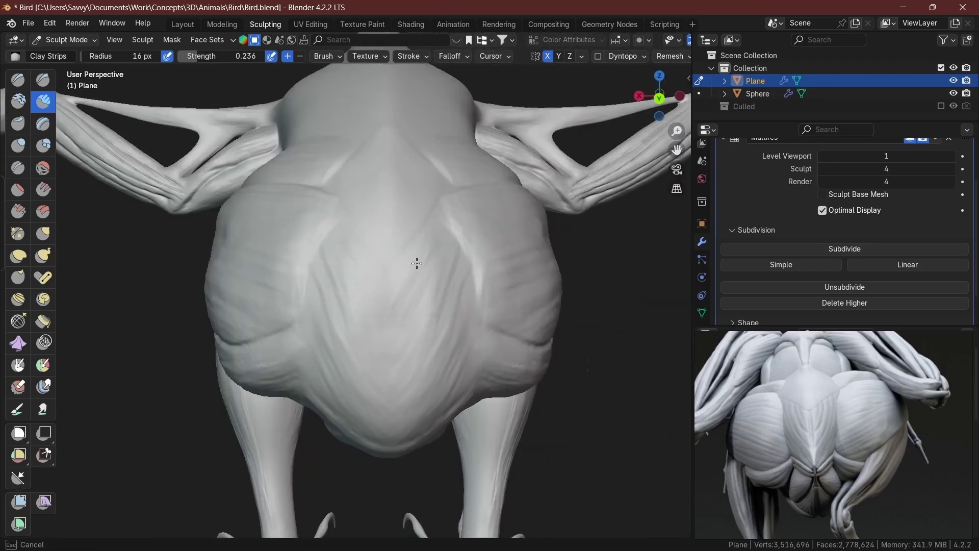
- Refine the back and neck-base muscles with Draw Sharp, Draw and Clay Strips brushes
{"action": "key", "text": "x"}
{"action": "mouse_move", "coordinate": [428, 345]}
{"action": "middle_mouse_down"}
{"action": "mouse_move", "coordinate": [448, 258]}
{"action": "mouse_move", "coordinate": [420, 367]}
{"action": "mouse_move", "coordinate": [463, 235]}
{"action": "mouse_move", "coordinate": [524, 273]}
{"action": "mouse_move", "coordinate": [396, 262]}
{"action": "mouse_move", "coordinate": [437, 278]}
{"action": "middle_mouse_up"}
{"action": "key", "text": "x"}
{"action": "key", "text": "c"}
{"action": "key", "text": "f"}
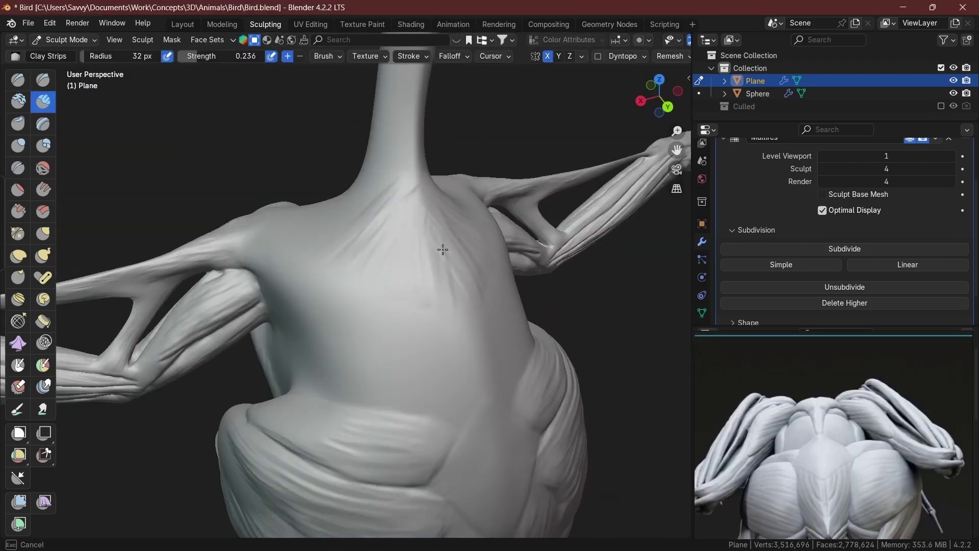
{"action": "mouse_move", "coordinate": [365, 263]}
{"action": "middle_mouse_down"}
{"action": "mouse_move", "coordinate": [393, 255]}
{"action": "mouse_move", "coordinate": [533, 295]}
{"action": "mouse_move", "coordinate": [558, 289]}
{"action": "middle_mouse_up"}
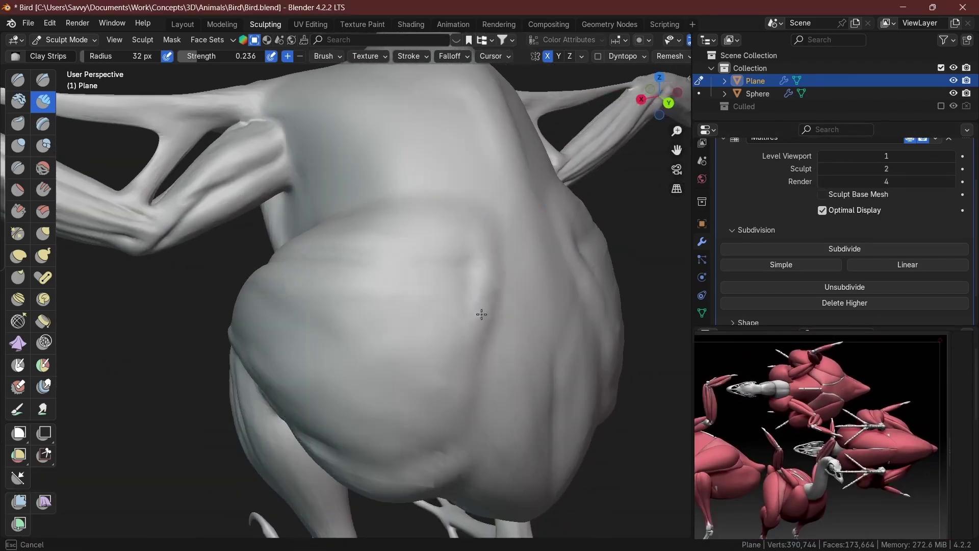
- Zoom the pigeon anatomy reference onto the body and raise the multires sculpt level to 3
{"action": "mouse_move", "coordinate": [453, 422]}
{"action": "middle_mouse_down"}
{"action": "mouse_move", "coordinate": [444, 304]}
{"action": "mouse_move", "coordinate": [426, 280]}
{"action": "mouse_move", "coordinate": [535, 306]}
{"action": "middle_mouse_up"}
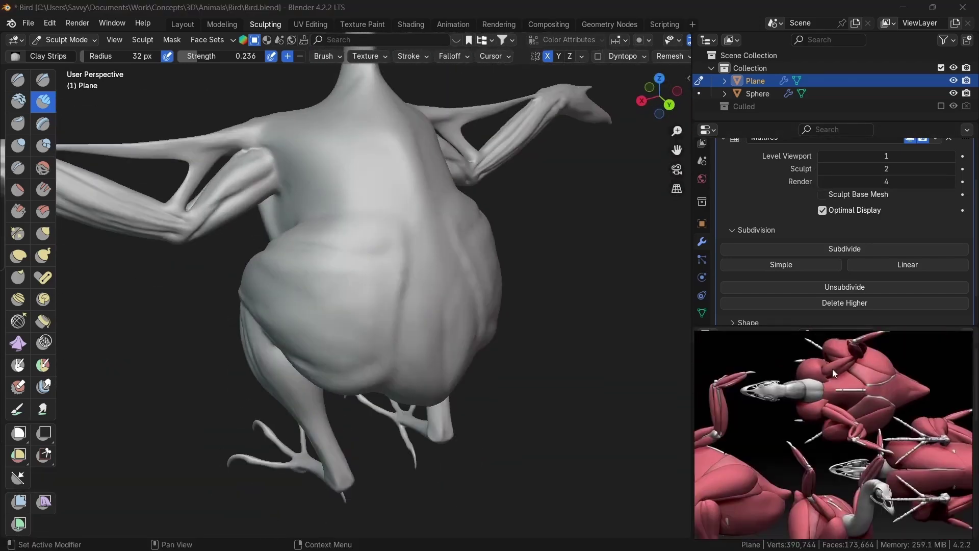
{"action": "scroll", "coordinate": [867, 423], "scroll_direction": "down", "scroll_amount": 3}
{"action": "double_click", "coordinate": [864, 390]}
{"action": "mouse_move", "coordinate": [449, 194]}
{"action": "middle_mouse_down"}
{"action": "mouse_move", "coordinate": [419, 175]}
{"action": "mouse_move", "coordinate": [424, 298]}
{"action": "mouse_move", "coordinate": [442, 337]}
{"action": "mouse_move", "coordinate": [490, 334]}
{"action": "mouse_move", "coordinate": [587, 352]}
{"action": "mouse_move", "coordinate": [459, 317]}
{"action": "mouse_move", "coordinate": [481, 361]}
{"action": "mouse_move", "coordinate": [416, 341]}
{"action": "mouse_move", "coordinate": [507, 284]}
{"action": "mouse_move", "coordinate": [461, 293]}
{"action": "mouse_move", "coordinate": [380, 332]}
{"action": "mouse_move", "coordinate": [465, 323]}
{"action": "mouse_move", "coordinate": [437, 236]}
{"action": "mouse_move", "coordinate": [406, 304]}
{"action": "mouse_move", "coordinate": [422, 343]}
{"action": "middle_mouse_up"}
{"action": "double_click", "coordinate": [849, 393]}
{"action": "double_click", "coordinate": [834, 415]}
{"action": "key", "text": "Page_Up"}
- Sculpt the shoulder against the reference, turning to show the legs and underside
{"action": "scroll", "coordinate": [821, 431], "scroll_direction": "down", "scroll_amount": 5}
{"action": "left_click", "coordinate": [822, 430]}
{"action": "mouse_move", "coordinate": [331, 306]}
{"action": "middle_mouse_down"}
{"action": "mouse_move", "coordinate": [284, 278]}
{"action": "mouse_move", "coordinate": [268, 312]}
{"action": "mouse_move", "coordinate": [361, 313]}
{"action": "middle_mouse_up"}
{"action": "scroll", "coordinate": [744, 421], "scroll_direction": "down", "scroll_amount": 5}
{"action": "scroll", "coordinate": [743, 422], "scroll_direction": "up", "scroll_amount": 5}
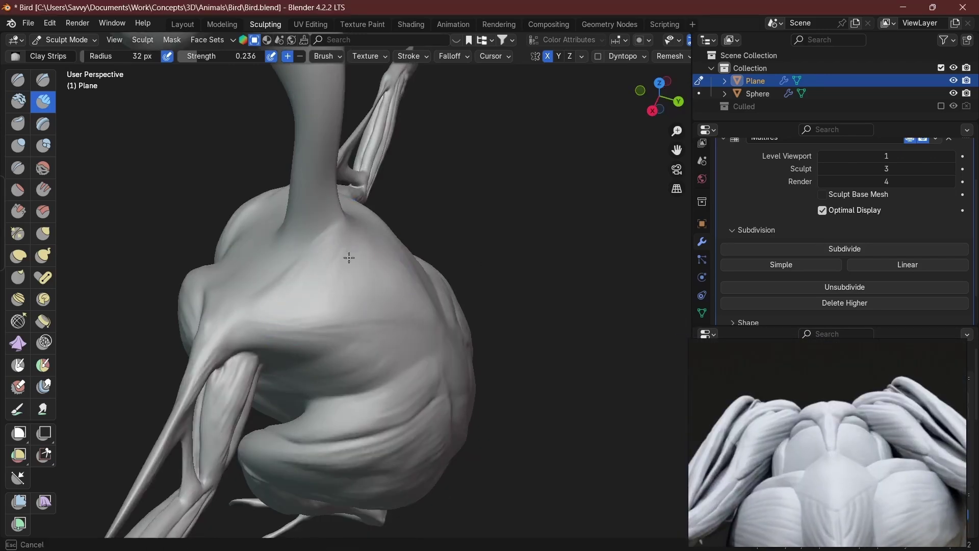
{"action": "mouse_move", "coordinate": [403, 302]}
{"action": "middle_mouse_down"}
{"action": "mouse_move", "coordinate": [330, 297]}
{"action": "mouse_move", "coordinate": [309, 276]}
{"action": "mouse_move", "coordinate": [327, 248]}
{"action": "mouse_move", "coordinate": [352, 307]}
{"action": "middle_mouse_up"}
{"action": "middle_click_drag", "start_coordinate": [360, 349], "coordinate": [346, 279]}
- Carve sharp creases and layer clay strips over the shoulder and body muscles
{"action": "key", "text": "shift+x"}
{"action": "mouse_move", "coordinate": [342, 374]}
{"action": "middle_mouse_down"}
{"action": "mouse_move", "coordinate": [277, 277]}
{"action": "mouse_move", "coordinate": [342, 251]}
{"action": "mouse_move", "coordinate": [295, 277]}
{"action": "mouse_move", "coordinate": [310, 260]}
{"action": "mouse_move", "coordinate": [391, 284]}
{"action": "mouse_move", "coordinate": [440, 271]}
{"action": "mouse_move", "coordinate": [313, 296]}
{"action": "middle_mouse_up"}
{"action": "key", "text": "c"}
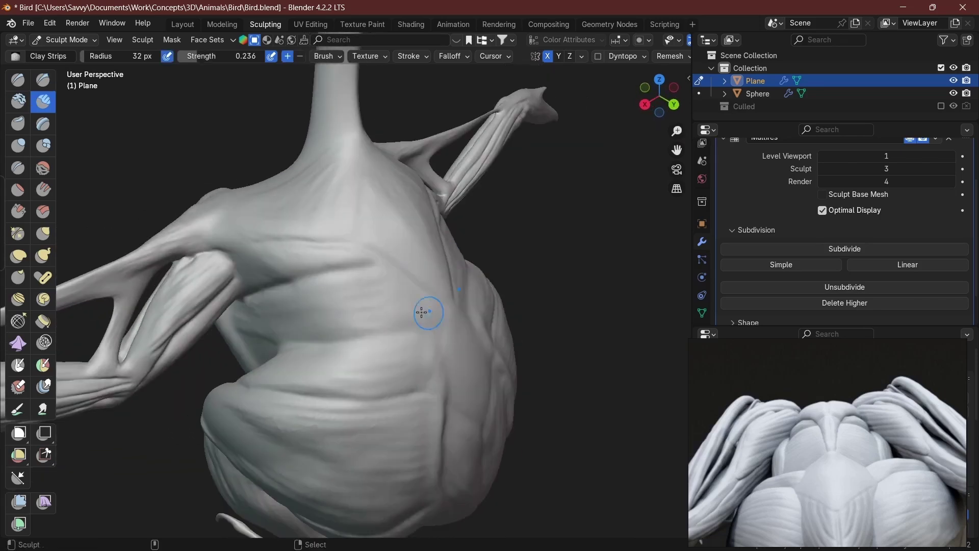
{"action": "middle_click_drag", "start_coordinate": [422, 312], "coordinate": [336, 284]}
{"action": "middle_click_drag", "start_coordinate": [398, 279], "coordinate": [370, 314]}
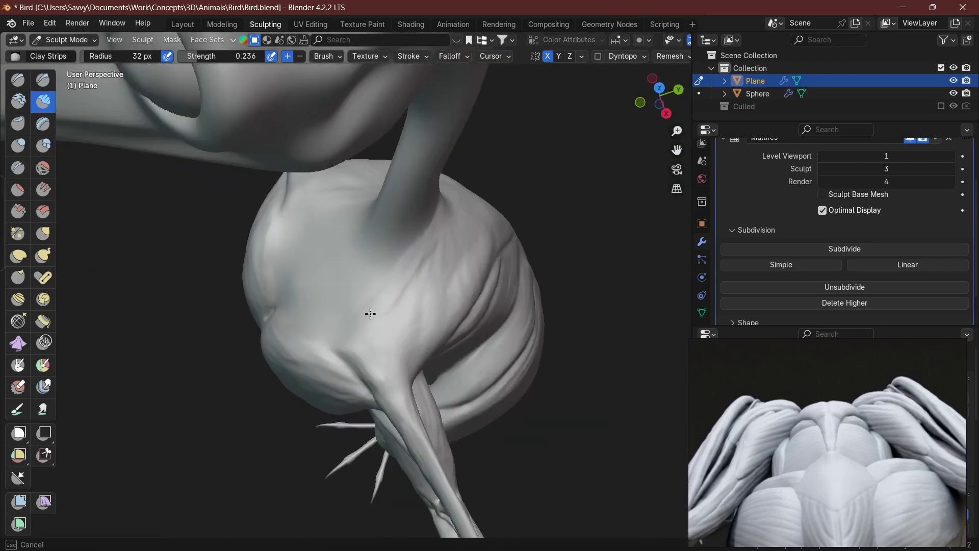
{"action": "mouse_move", "coordinate": [423, 249]}
{"action": "middle_mouse_down"}
{"action": "mouse_move", "coordinate": [415, 262]}
{"action": "mouse_move", "coordinate": [370, 215]}
{"action": "mouse_move", "coordinate": [413, 234]}
{"action": "mouse_move", "coordinate": [404, 280]}
{"action": "mouse_move", "coordinate": [542, 393]}
{"action": "mouse_move", "coordinate": [555, 356]}
{"action": "mouse_move", "coordinate": [339, 214]}
{"action": "mouse_move", "coordinate": [383, 214]}
{"action": "mouse_move", "coordinate": [372, 328]}
{"action": "mouse_move", "coordinate": [373, 262]}
{"action": "middle_mouse_up"}
- Refine the chest, neck, head and feet with the Draw brush
{"action": "middle_click_drag", "start_coordinate": [383, 367], "coordinate": [375, 229]}
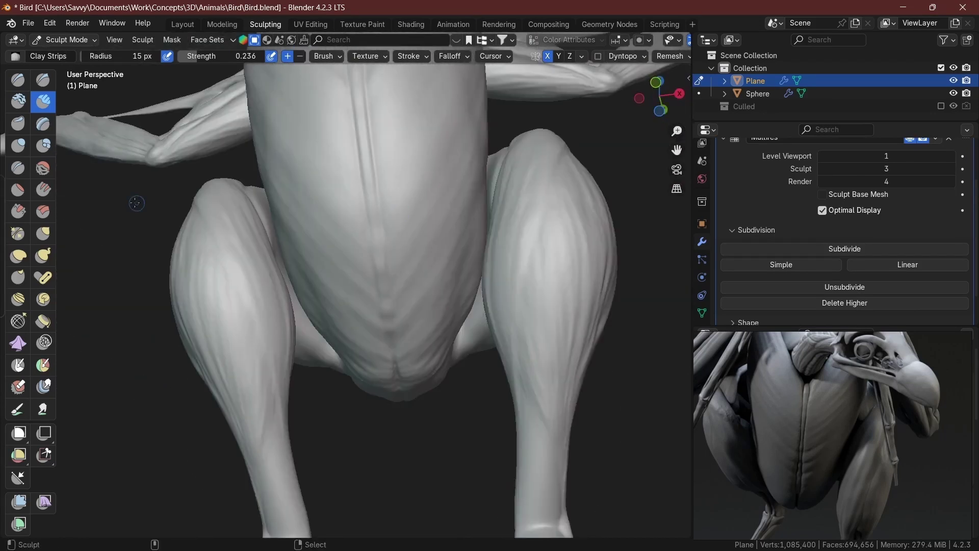
{"action": "middle_click_drag", "start_coordinate": [396, 315], "coordinate": [350, 253]}
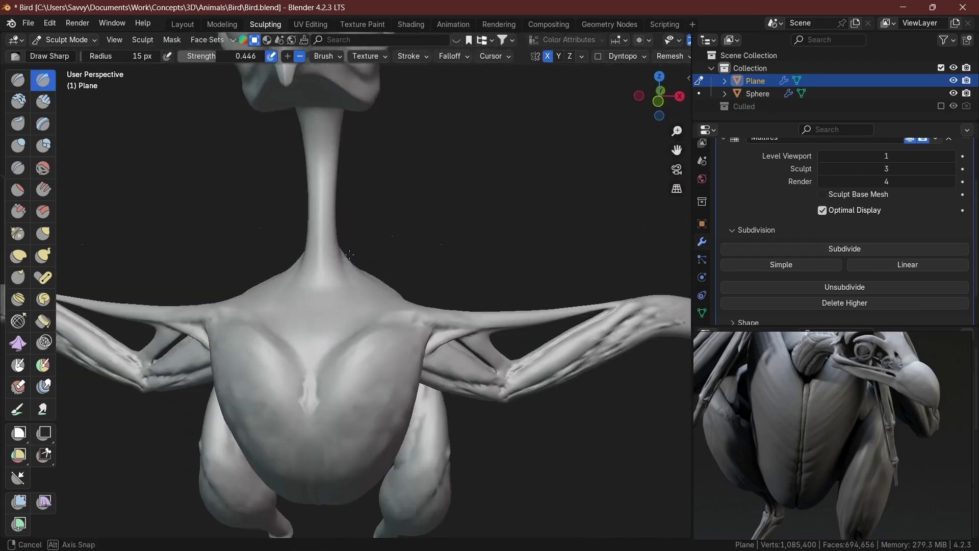
{"action": "mouse_move", "coordinate": [325, 345]}
{"action": "middle_mouse_down"}
{"action": "mouse_move", "coordinate": [352, 332]}
{"action": "mouse_move", "coordinate": [332, 342]}
{"action": "mouse_move", "coordinate": [414, 256]}
{"action": "middle_mouse_up"}
{"action": "key", "text": "x"}
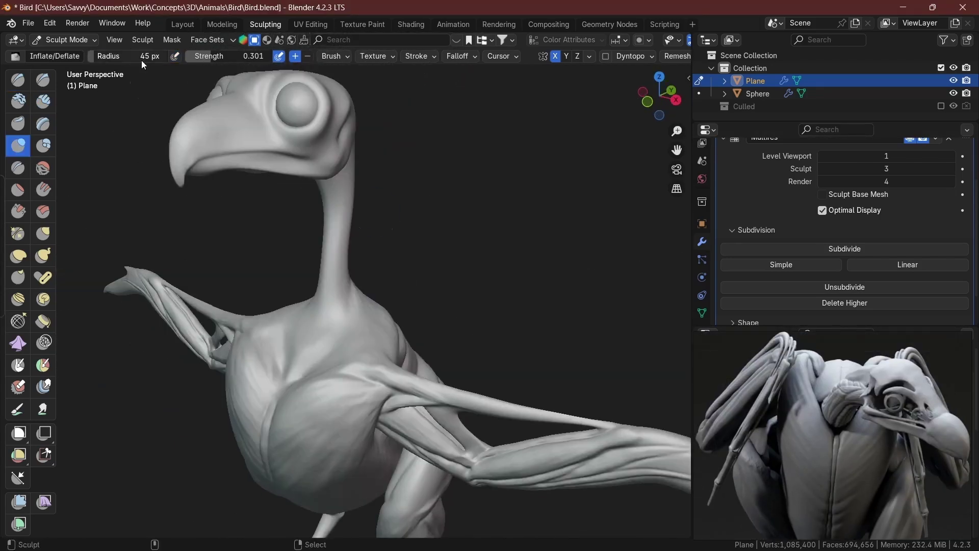
{"action": "middle_click_drag", "start_coordinate": [325, 328], "coordinate": [477, 393]}
{"action": "scroll", "coordinate": [477, 393], "scroll_direction": "up", "scroll_amount": 5}
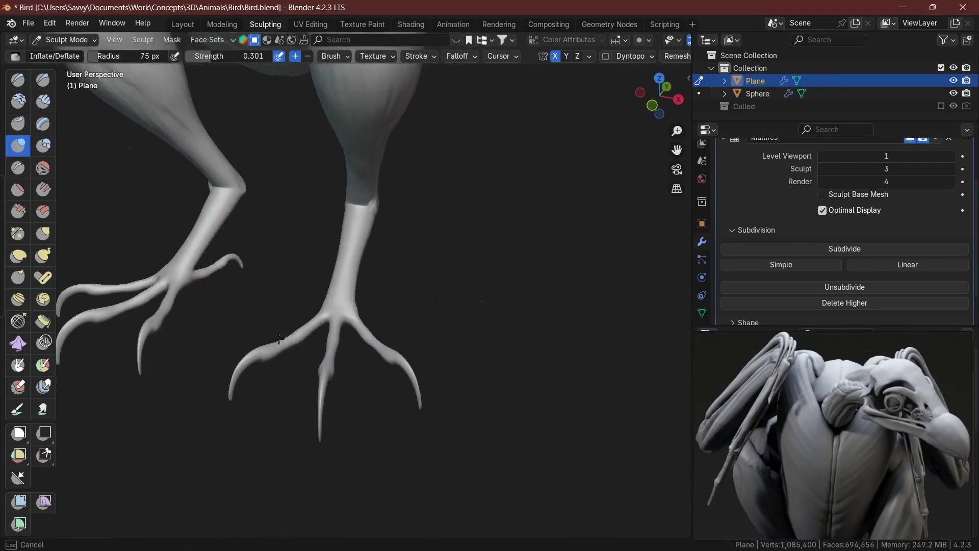
- Sculpt back fibres using a back-view reference, then raise the multires sculpt level to 4
{"action": "left_click", "coordinate": [827, 382]}
{"action": "mouse_move", "coordinate": [387, 326]}
{"action": "middle_mouse_down"}
{"action": "mouse_move", "coordinate": [430, 315]}
{"action": "mouse_move", "coordinate": [415, 236]}
{"action": "mouse_move", "coordinate": [451, 320]}
{"action": "middle_mouse_up"}
{"action": "key", "text": "c"}
{"action": "left_click", "coordinate": [843, 398]}
{"action": "left_click", "coordinate": [843, 398]}
{"action": "key", "text": "shift+x"}
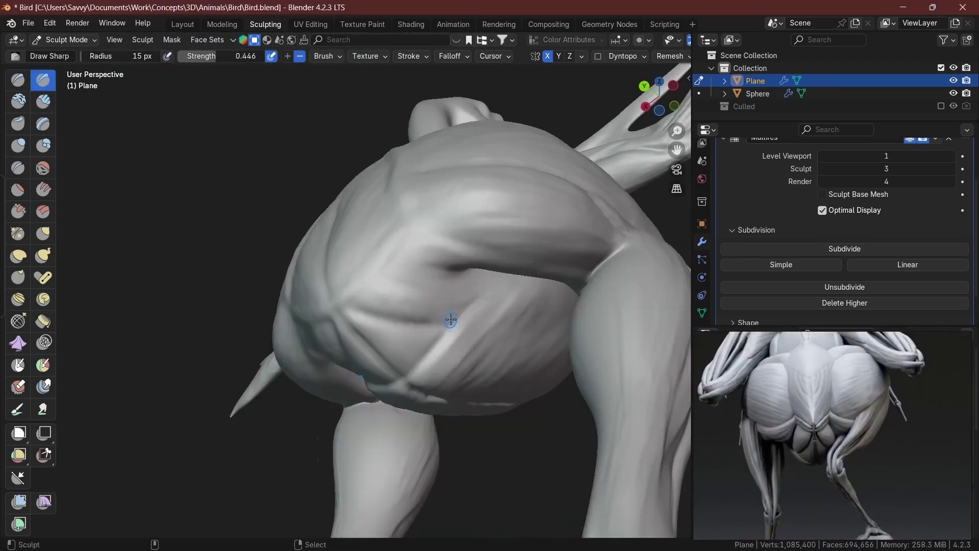
{"action": "mouse_move", "coordinate": [474, 279]}
{"action": "middle_mouse_down"}
{"action": "mouse_move", "coordinate": [396, 234]}
{"action": "mouse_move", "coordinate": [544, 313]}
{"action": "mouse_move", "coordinate": [444, 326]}
{"action": "mouse_move", "coordinate": [477, 210]}
{"action": "mouse_move", "coordinate": [461, 277]}
{"action": "mouse_move", "coordinate": [393, 258]}
{"action": "mouse_move", "coordinate": [427, 271]}
{"action": "mouse_move", "coordinate": [400, 308]}
{"action": "mouse_move", "coordinate": [405, 298]}
{"action": "middle_mouse_up"}
{"action": "key", "text": "Page_Up"}
- Enlarge the Bird Anatomy reference and lay neck muscle strips with Clay Strips and Draw Sharp
{"action": "double_click", "coordinate": [801, 448]}
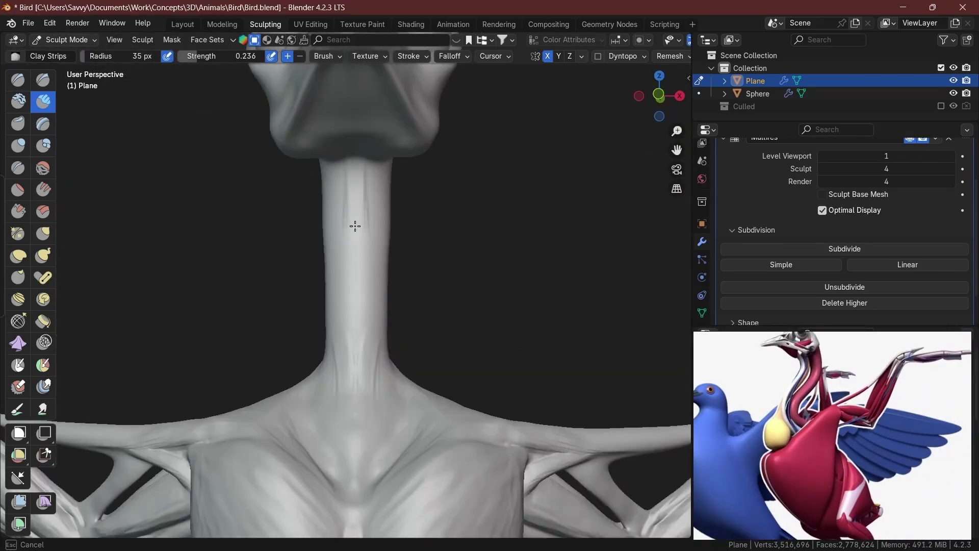
{"action": "mouse_move", "coordinate": [353, 225]}
{"action": "middle_mouse_down"}
{"action": "mouse_move", "coordinate": [350, 387]}
{"action": "mouse_move", "coordinate": [385, 238]}
{"action": "mouse_move", "coordinate": [416, 279]}
{"action": "mouse_move", "coordinate": [384, 234]}
{"action": "mouse_move", "coordinate": [362, 265]}
{"action": "mouse_move", "coordinate": [363, 301]}
{"action": "middle_mouse_up"}
{"action": "key", "text": "x"}
{"action": "key", "text": "c"}
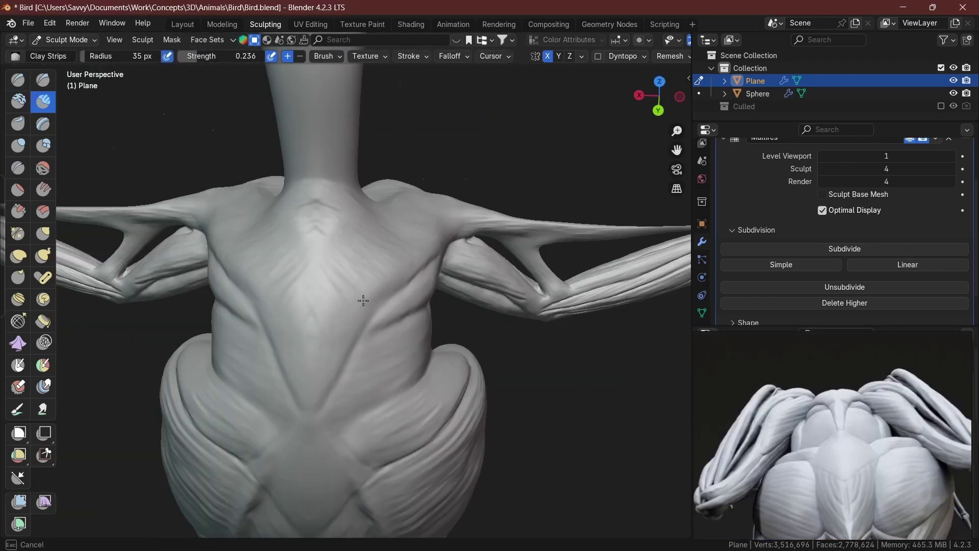
{"action": "mouse_move", "coordinate": [349, 242]}
{"action": "middle_mouse_down"}
{"action": "mouse_move", "coordinate": [428, 321]}
{"action": "mouse_move", "coordinate": [503, 300]}
{"action": "mouse_move", "coordinate": [476, 335]}
{"action": "mouse_move", "coordinate": [400, 262]}
{"action": "mouse_move", "coordinate": [369, 311]}
{"action": "mouse_move", "coordinate": [400, 234]}
{"action": "mouse_move", "coordinate": [428, 265]}
{"action": "mouse_move", "coordinate": [389, 347]}
{"action": "mouse_move", "coordinate": [403, 189]}
{"action": "mouse_move", "coordinate": [425, 335]}
{"action": "mouse_move", "coordinate": [411, 260]}
{"action": "mouse_move", "coordinate": [396, 293]}
{"action": "mouse_move", "coordinate": [352, 313]}
{"action": "mouse_move", "coordinate": [315, 251]}
{"action": "mouse_move", "coordinate": [388, 245]}
{"action": "middle_mouse_up"}
{"action": "key", "text": "x"}
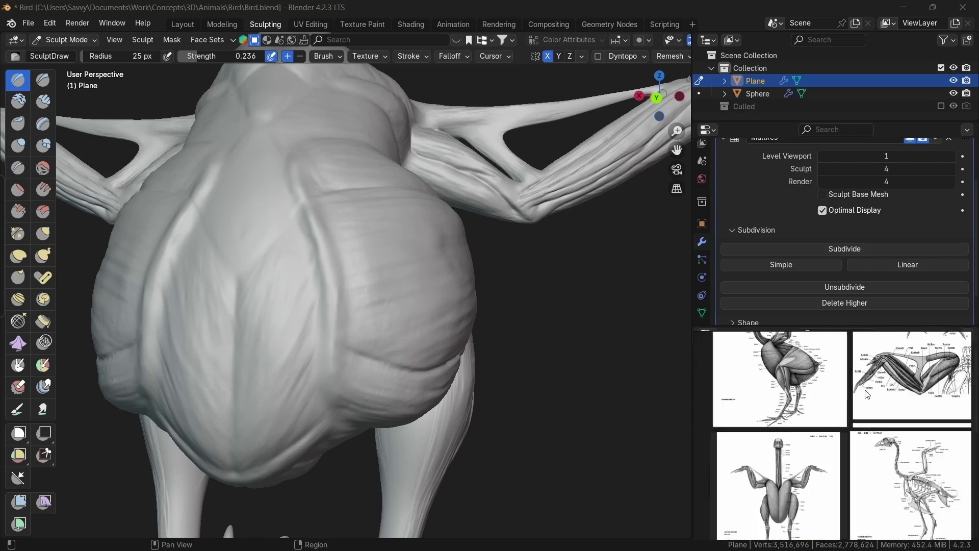
{"action": "key", "text": "shift+x"}
{"action": "mouse_move", "coordinate": [500, 327]}
{"action": "middle_mouse_down"}
{"action": "mouse_move", "coordinate": [459, 306]}
{"action": "mouse_move", "coordinate": [479, 326]}
{"action": "mouse_move", "coordinate": [428, 308]}
{"action": "mouse_move", "coordinate": [376, 321]}
{"action": "mouse_move", "coordinate": [431, 322]}
{"action": "mouse_move", "coordinate": [303, 357]}
{"action": "mouse_move", "coordinate": [337, 352]}
{"action": "mouse_move", "coordinate": [357, 367]}
{"action": "mouse_move", "coordinate": [328, 378]}
{"action": "mouse_move", "coordinate": [412, 350]}
{"action": "mouse_move", "coordinate": [431, 315]}
{"action": "middle_mouse_up"}
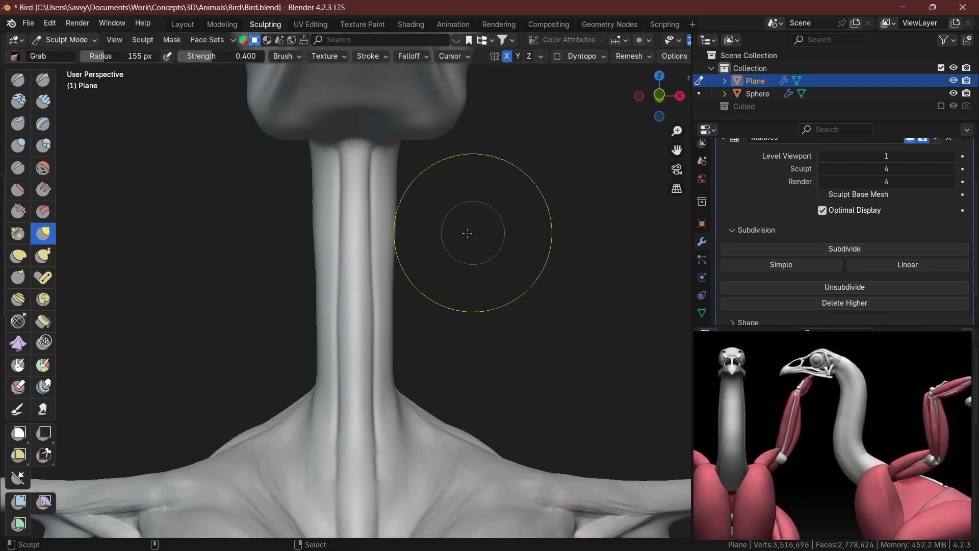
{"action": "mouse_move", "coordinate": [467, 233]}
{"action": "middle_mouse_down"}
{"action": "mouse_move", "coordinate": [437, 278]}
{"action": "mouse_move", "coordinate": [484, 245]}
{"action": "middle_mouse_up"}
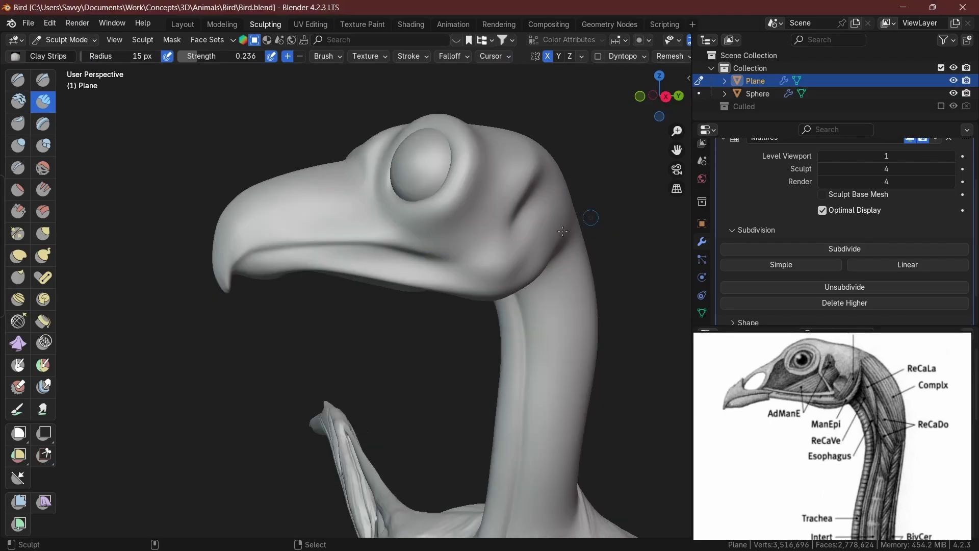
- Sculpt head detail and neck muscle at a 55 px radius, then reduce the radius to 25
{"action": "middle_click_drag", "start_coordinate": [563, 231], "coordinate": [608, 227]}
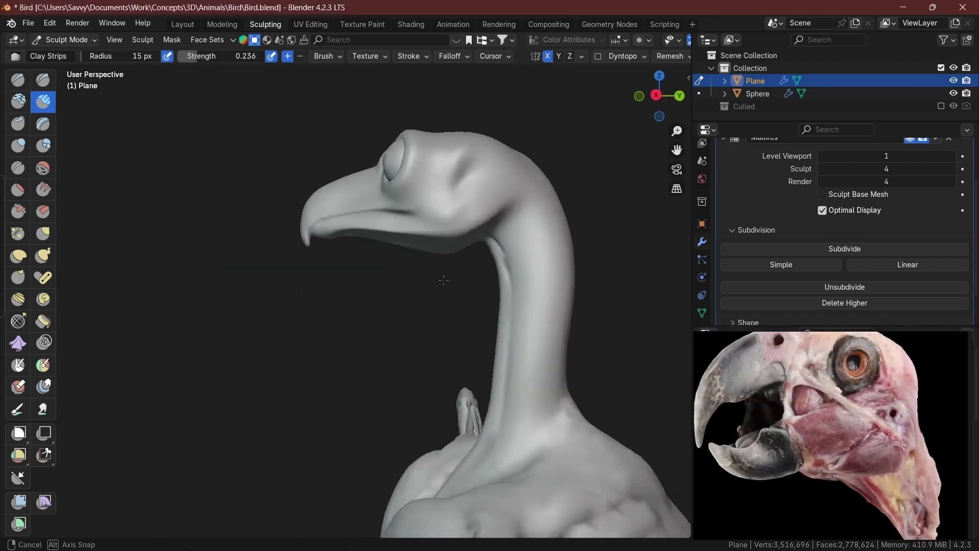
{"action": "middle_click_drag", "start_coordinate": [510, 306], "coordinate": [459, 306]}
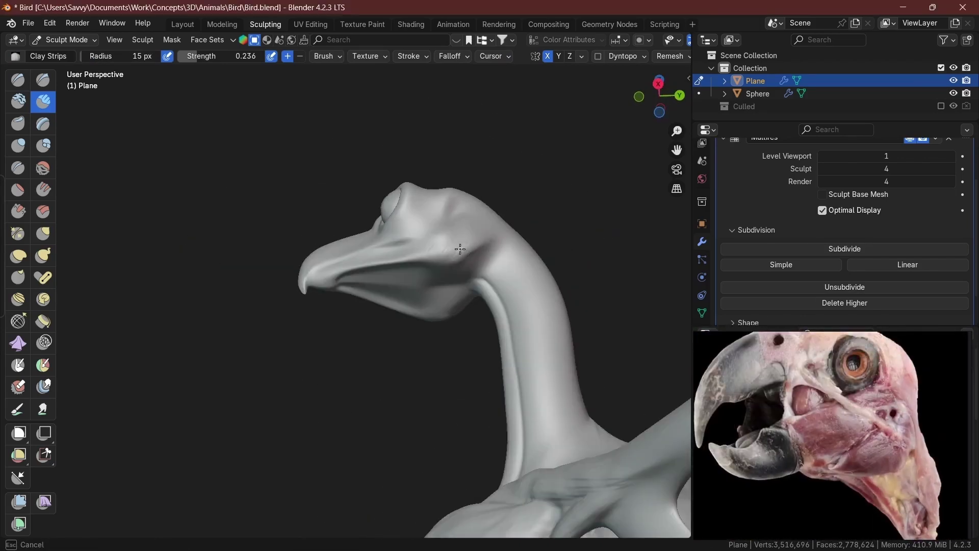
{"action": "scroll", "coordinate": [459, 306], "scroll_direction": "up", "scroll_amount": 3}
{"action": "left_click_drag", "start_coordinate": [546, 280], "coordinate": [522, 314]}
{"action": "key", "text": "Return"}
{"action": "mouse_move", "coordinate": [449, 220]}
{"action": "middle_mouse_down"}
{"action": "mouse_move", "coordinate": [474, 231]}
{"action": "mouse_move", "coordinate": [490, 289]}
{"action": "middle_mouse_up"}
{"action": "left_click_drag", "start_coordinate": [490, 289], "coordinate": [495, 299]}
{"action": "middle_click_drag", "start_coordinate": [537, 251], "coordinate": [459, 204]}
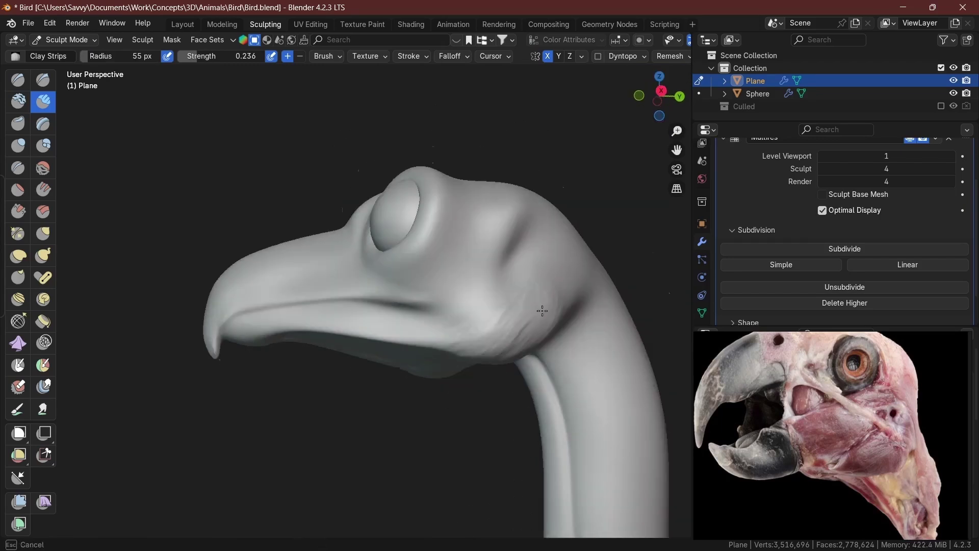
{"action": "double_click", "coordinate": [120, 56]}
{"action": "type", "text": "25"}
{"action": "middle_click_drag", "start_coordinate": [443, 334], "coordinate": [510, 330]}
- Sculpt jaw and cheek musculature with the Draw brush while checking the skeleton reference drawing
{"action": "key", "text": "x"}
{"action": "mouse_move", "coordinate": [499, 292]}
{"action": "middle_mouse_down"}
{"action": "mouse_move", "coordinate": [512, 356]}
{"action": "mouse_move", "coordinate": [450, 386]}
{"action": "mouse_move", "coordinate": [453, 324]}
{"action": "mouse_move", "coordinate": [386, 353]}
{"action": "middle_mouse_up"}
{"action": "mouse_move", "coordinate": [289, 364]}
{"action": "middle_mouse_down"}
{"action": "mouse_move", "coordinate": [479, 400]}
{"action": "mouse_move", "coordinate": [434, 387]}
{"action": "mouse_move", "coordinate": [387, 357]}
{"action": "middle_mouse_up"}
{"action": "scroll", "coordinate": [858, 427], "scroll_direction": "down", "scroll_amount": 5}
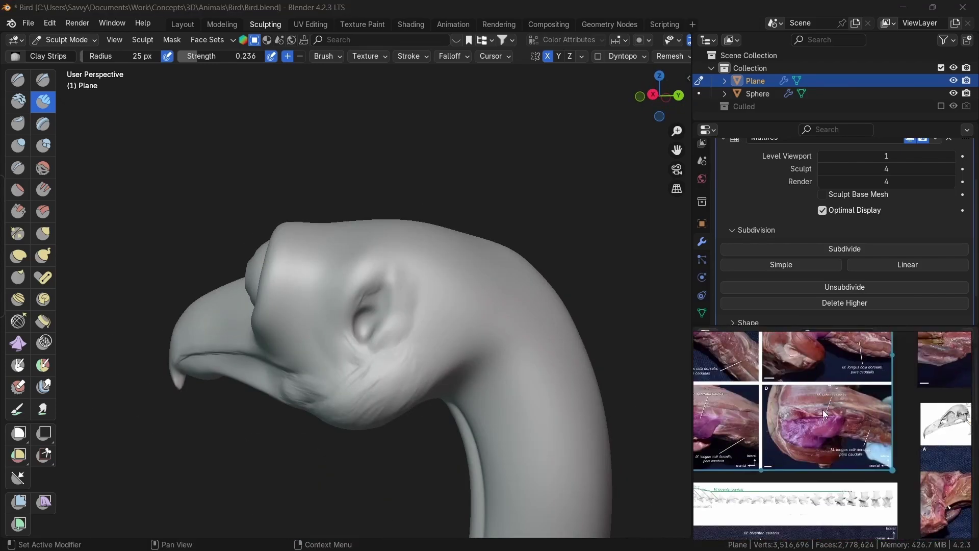
{"action": "scroll", "coordinate": [810, 423], "scroll_direction": "up", "scroll_amount": 2}
{"action": "left_click", "coordinate": [810, 424]}
{"action": "mouse_move", "coordinate": [459, 408]}
{"action": "middle_mouse_down"}
{"action": "mouse_move", "coordinate": [401, 406]}
{"action": "mouse_move", "coordinate": [412, 396]}
{"action": "middle_mouse_up"}
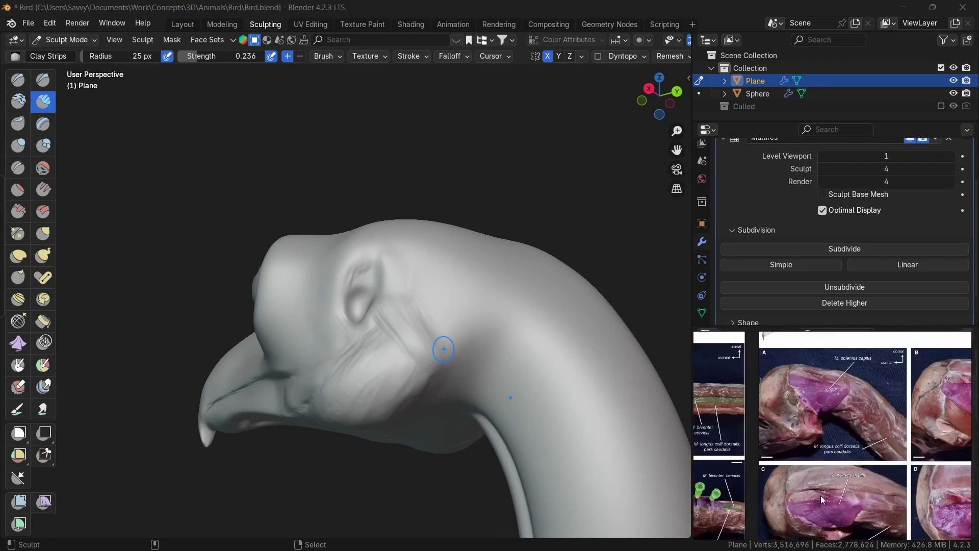
{"action": "mouse_move", "coordinate": [444, 345]}
{"action": "middle_mouse_down"}
{"action": "mouse_move", "coordinate": [453, 312]}
{"action": "mouse_move", "coordinate": [432, 344]}
{"action": "mouse_move", "coordinate": [395, 336]}
{"action": "middle_mouse_up"}
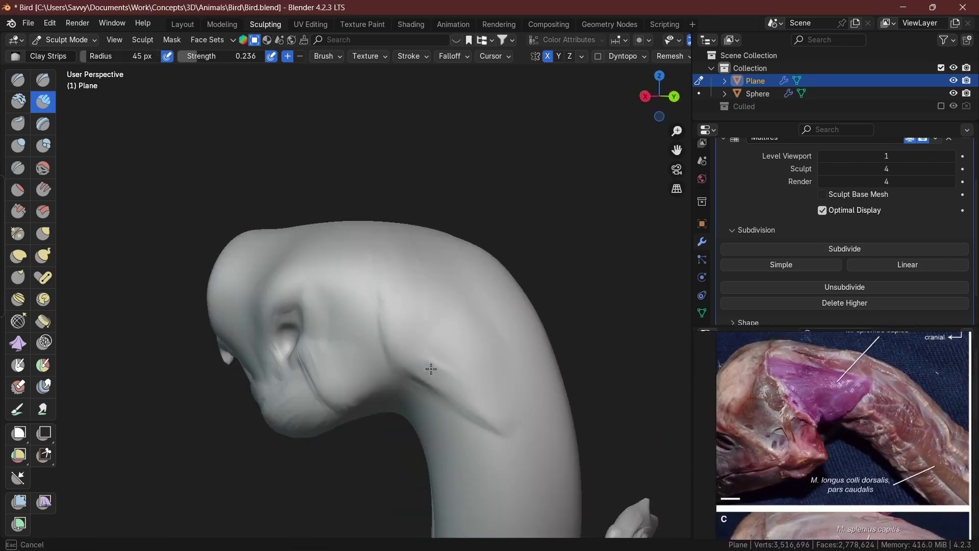
{"action": "mouse_move", "coordinate": [431, 369]}
{"action": "middle_mouse_down"}
{"action": "mouse_move", "coordinate": [465, 399]}
{"action": "mouse_move", "coordinate": [350, 361]}
{"action": "mouse_move", "coordinate": [360, 371]}
{"action": "mouse_move", "coordinate": [426, 315]}
{"action": "mouse_move", "coordinate": [378, 308]}
{"action": "middle_mouse_up"}
- Shape the throat grooves and the small beak nostril with Grab and Clay Strips
{"action": "key", "text": "g"}
{"action": "key", "text": "c"}
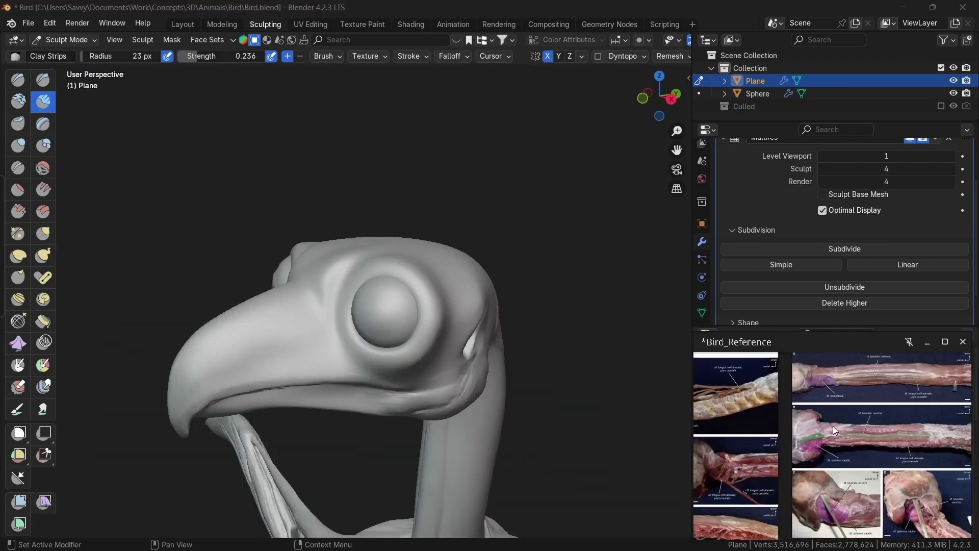
{"action": "middle_click_drag", "start_coordinate": [387, 398], "coordinate": [438, 350]}
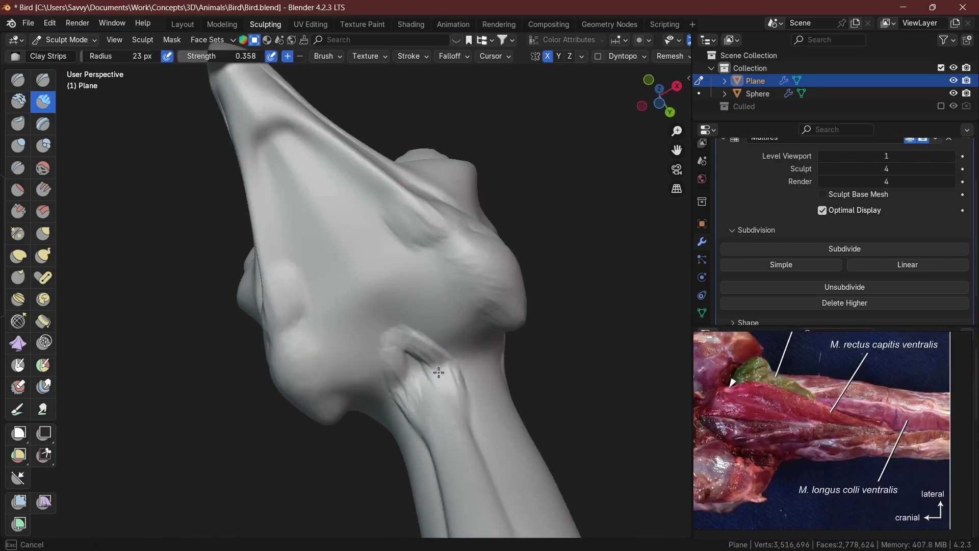
{"action": "middle_click_drag", "start_coordinate": [657, 394], "coordinate": [481, 316]}
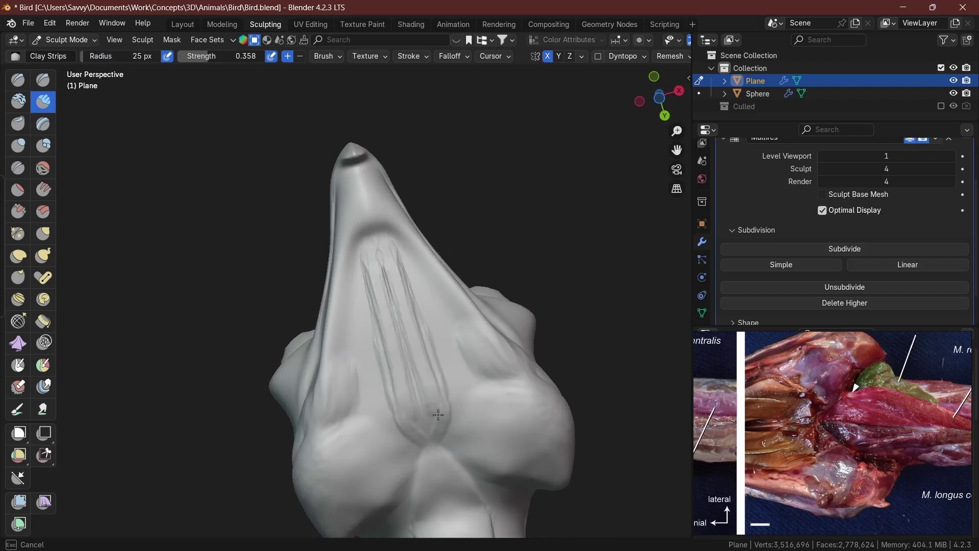
{"action": "middle_click_drag", "start_coordinate": [467, 390], "coordinate": [235, 321]}
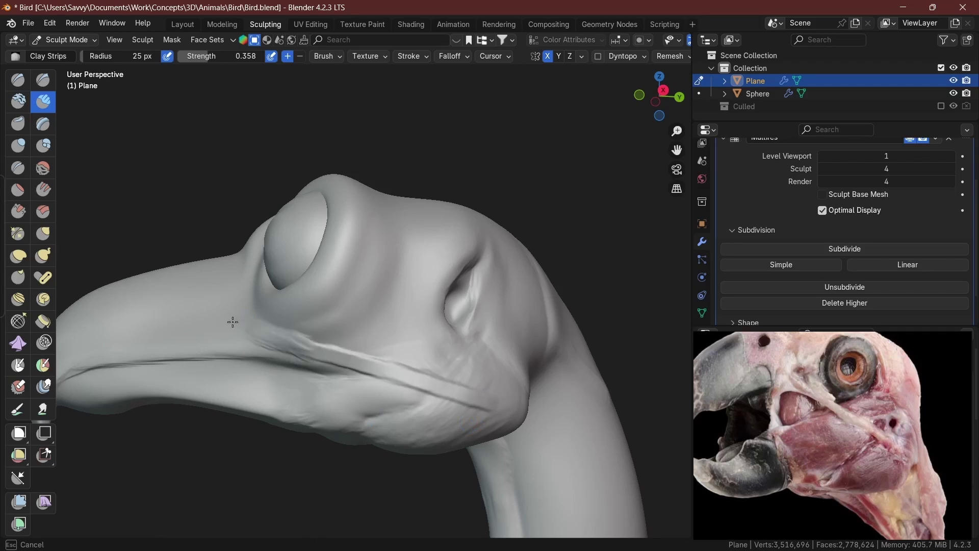
{"action": "middle_click_drag", "start_coordinate": [326, 360], "coordinate": [490, 318]}
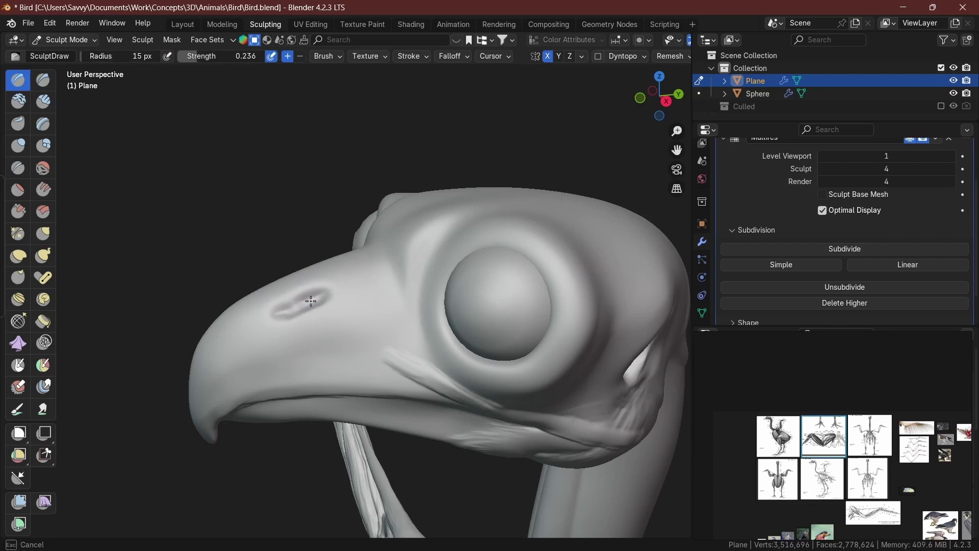
- Work Clay Strips wrinkles over the rear skull, deepening the grooves behind the eye and along the upper neck
{"action": "middle_click_drag", "start_coordinate": [311, 301], "coordinate": [356, 328]}
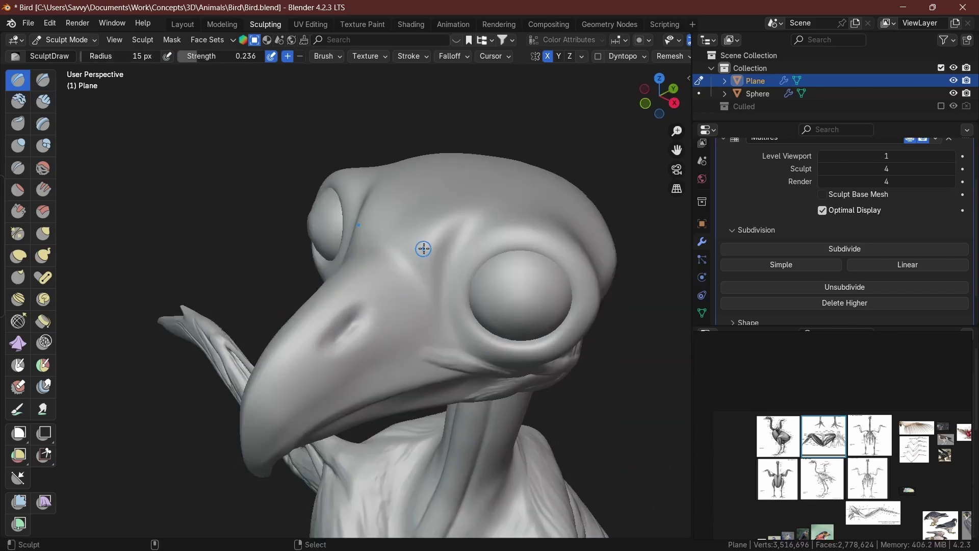
{"action": "scroll", "coordinate": [424, 249], "scroll_direction": "down", "scroll_amount": 3}
{"action": "scroll", "coordinate": [377, 339], "scroll_direction": "up", "scroll_amount": 6}
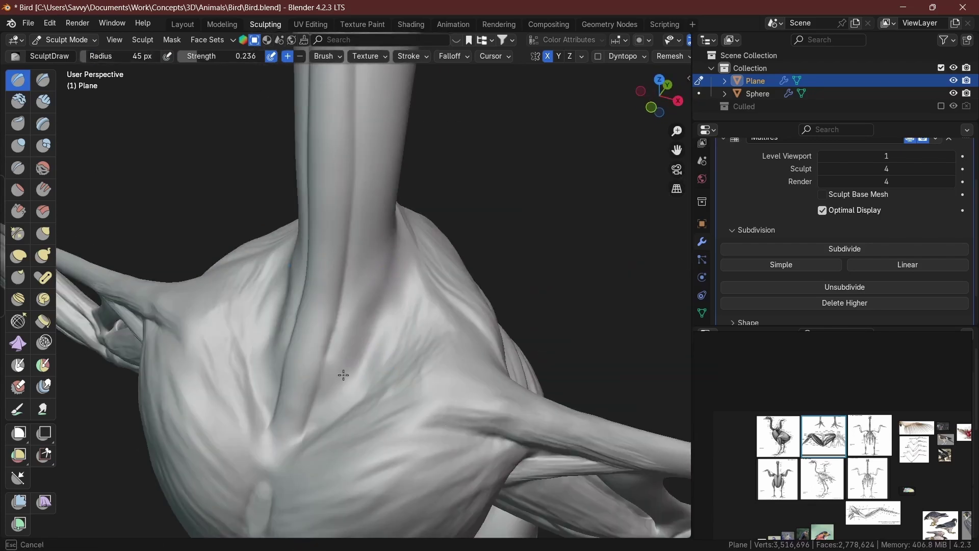
{"action": "middle_click_drag", "start_coordinate": [343, 375], "coordinate": [336, 316]}
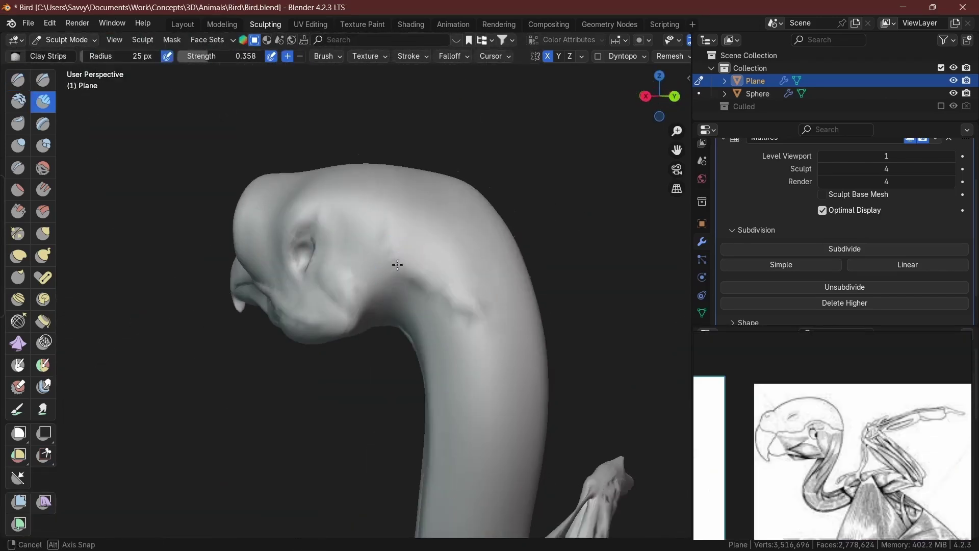
{"action": "mouse_move", "coordinate": [397, 265]}
{"action": "middle_mouse_down"}
{"action": "mouse_move", "coordinate": [479, 244]}
{"action": "mouse_move", "coordinate": [444, 240]}
{"action": "mouse_move", "coordinate": [428, 214]}
{"action": "mouse_move", "coordinate": [459, 267]}
{"action": "mouse_move", "coordinate": [398, 273]}
{"action": "middle_mouse_up"}
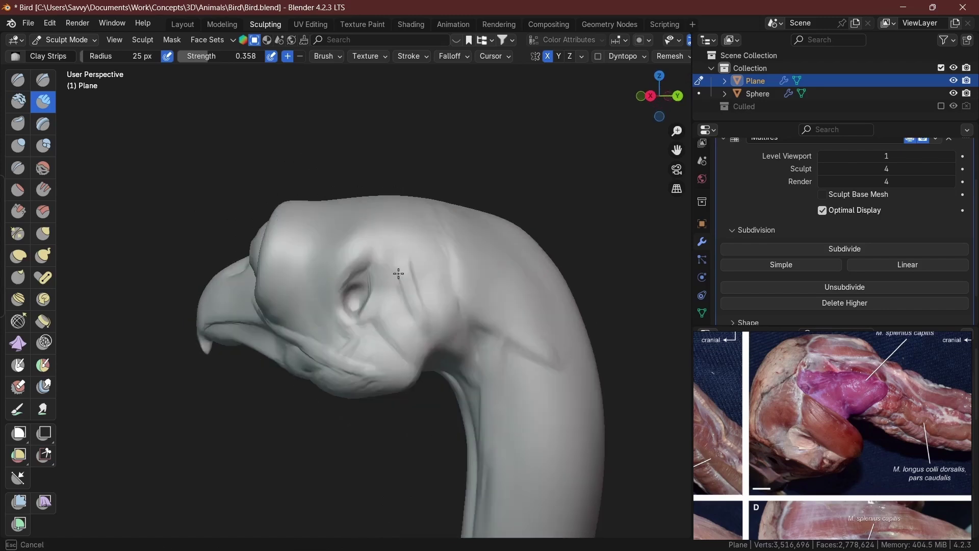
{"action": "middle_click_drag", "start_coordinate": [458, 280], "coordinate": [362, 264]}
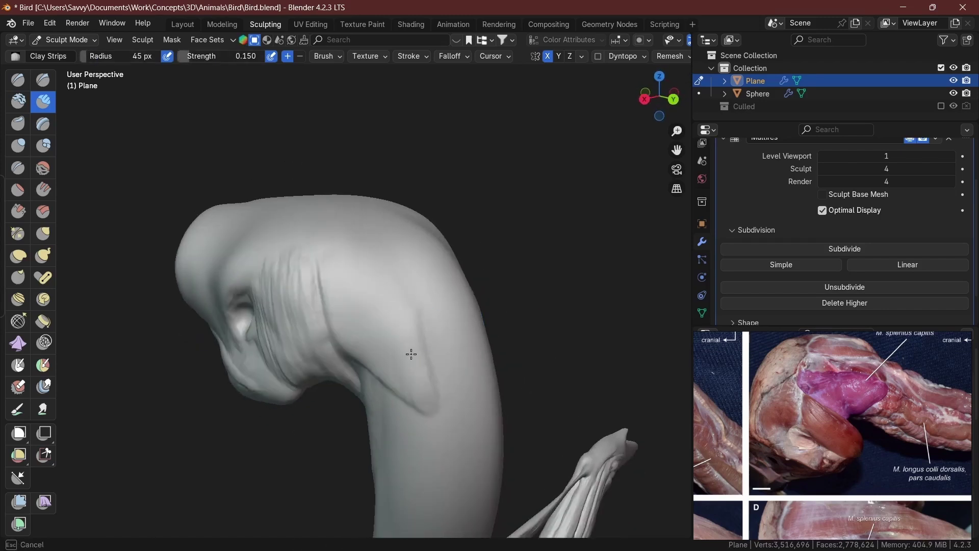
{"action": "middle_click_drag", "start_coordinate": [411, 354], "coordinate": [365, 325]}
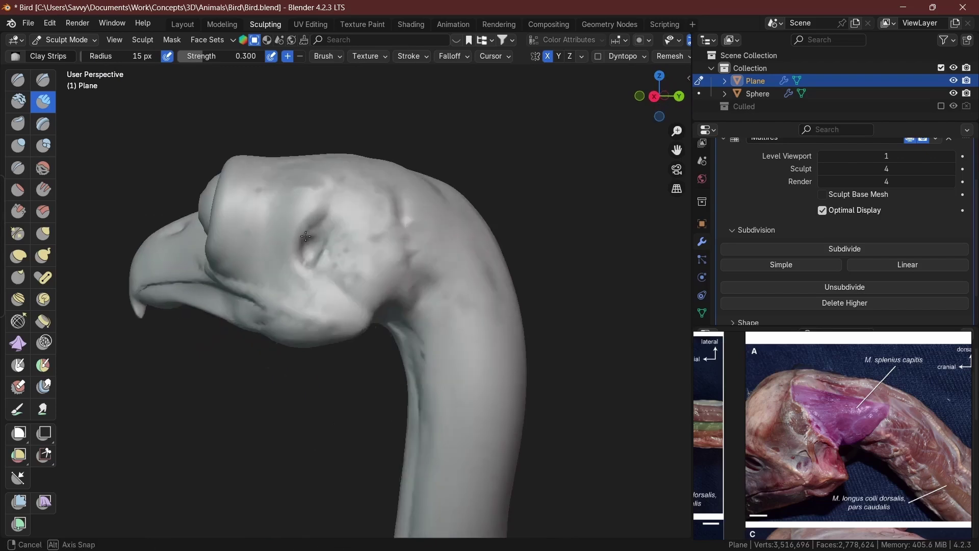
{"action": "middle_click_drag", "start_coordinate": [310, 203], "coordinate": [382, 309]}
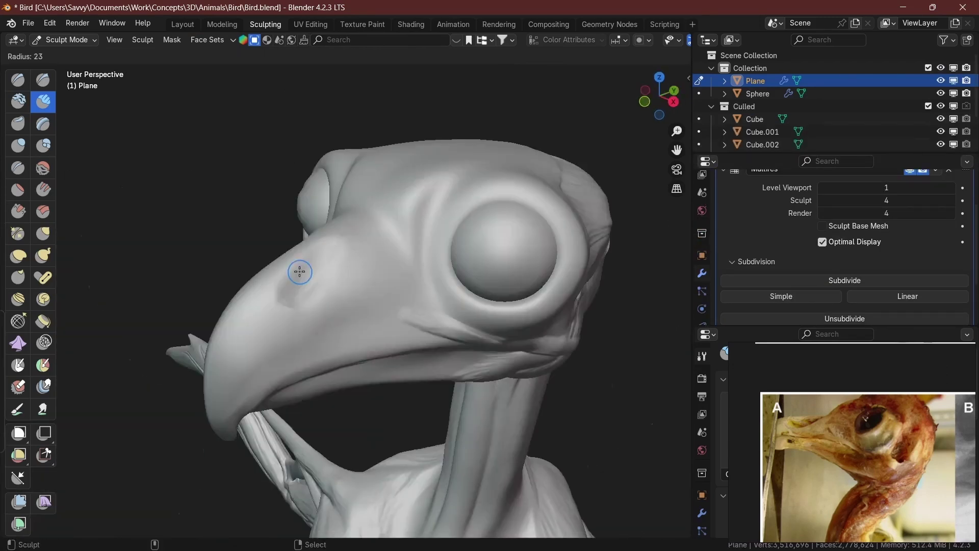
- Build up Clay Strips detail along the side of the beak and the top of the head
{"action": "middle_click_drag", "start_coordinate": [307, 270], "coordinate": [265, 273]}
{"action": "key", "text": "c"}
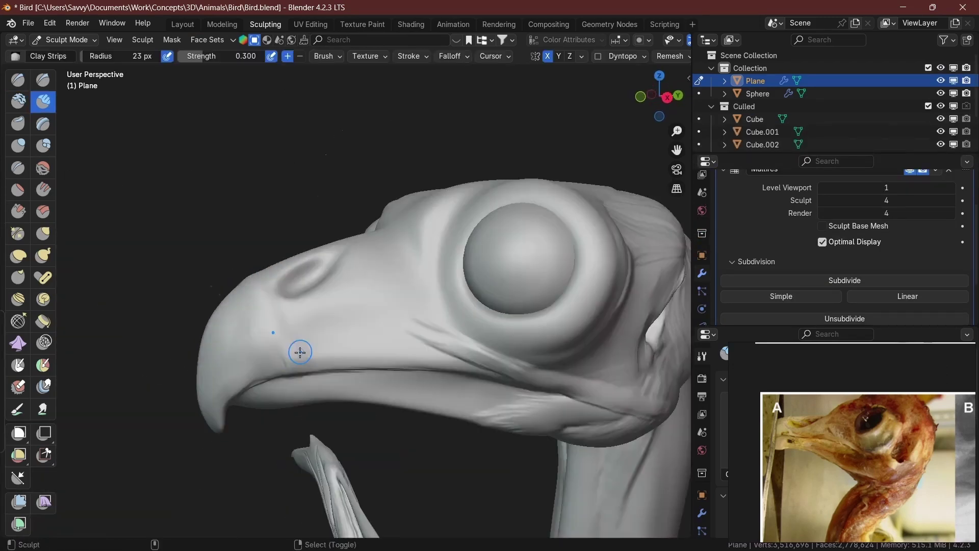
{"action": "middle_click_drag", "start_coordinate": [301, 350], "coordinate": [380, 312]}
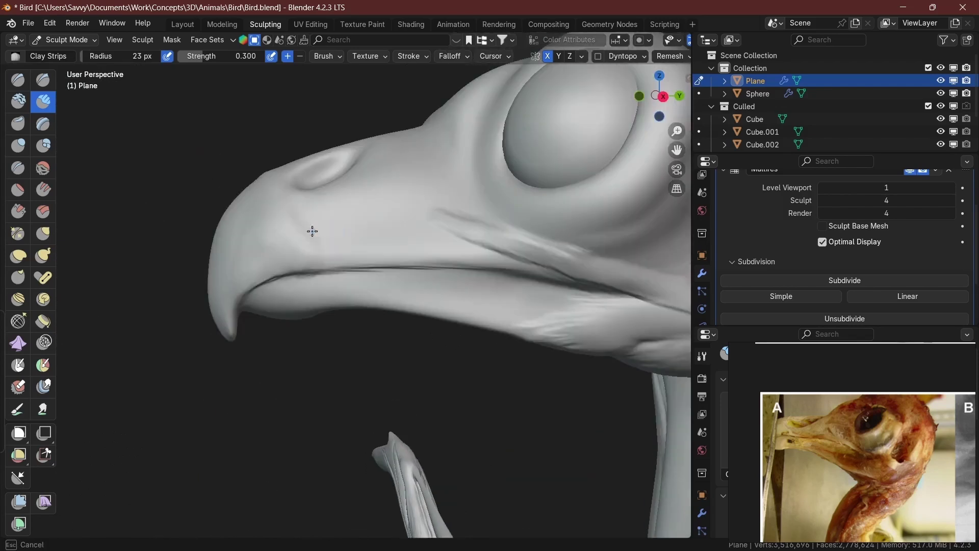
{"action": "middle_click_drag", "start_coordinate": [303, 235], "coordinate": [267, 401]}
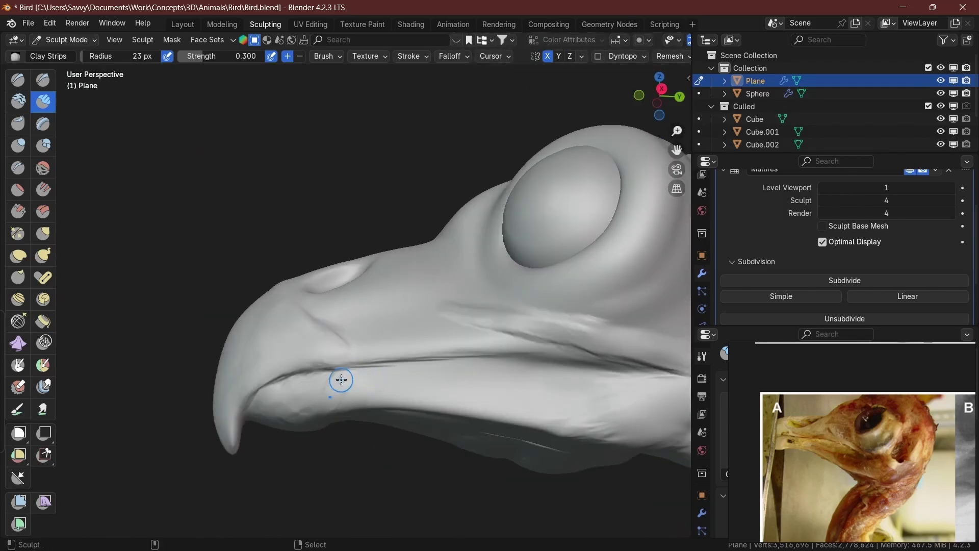
{"action": "middle_click_drag", "start_coordinate": [341, 379], "coordinate": [345, 332]}
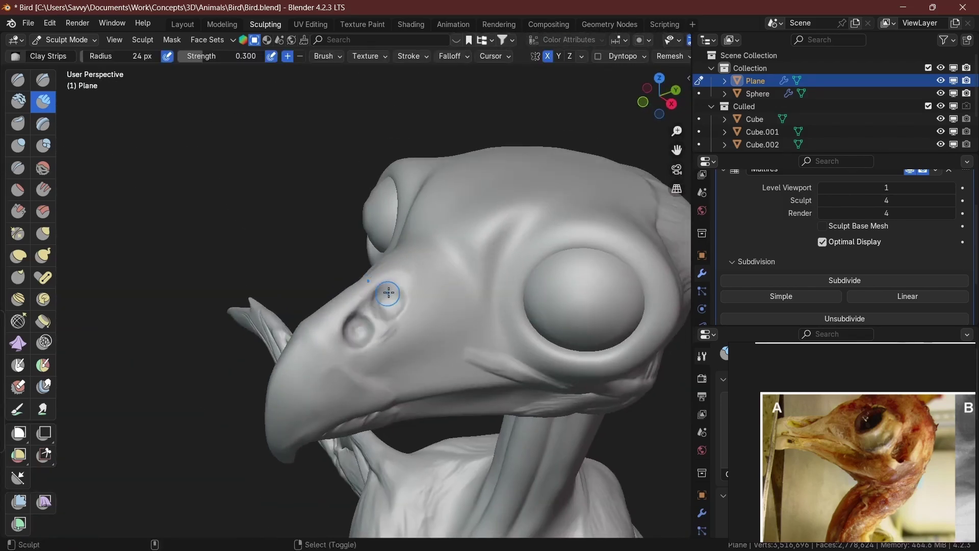
{"action": "middle_click_drag", "start_coordinate": [389, 292], "coordinate": [383, 286]}
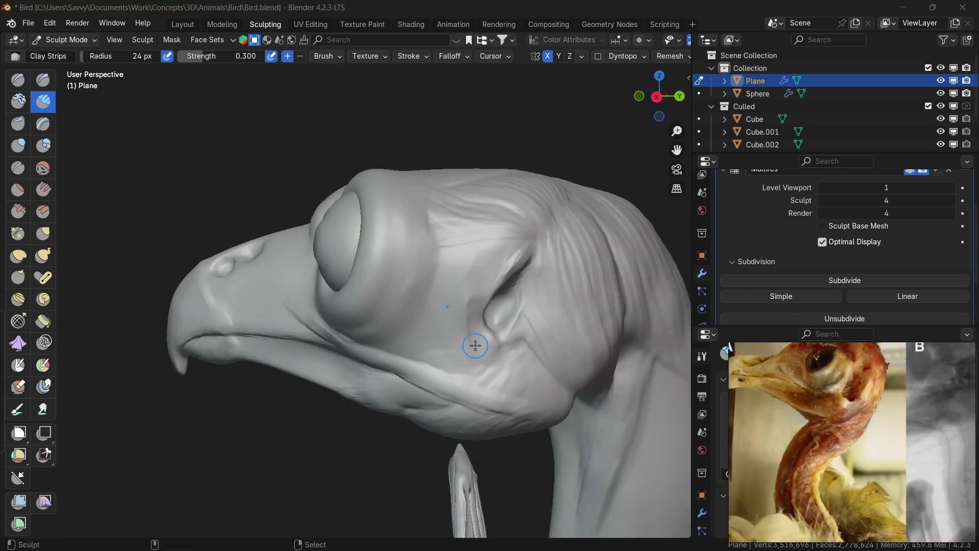
{"action": "middle_click_drag", "start_coordinate": [474, 344], "coordinate": [451, 285]}
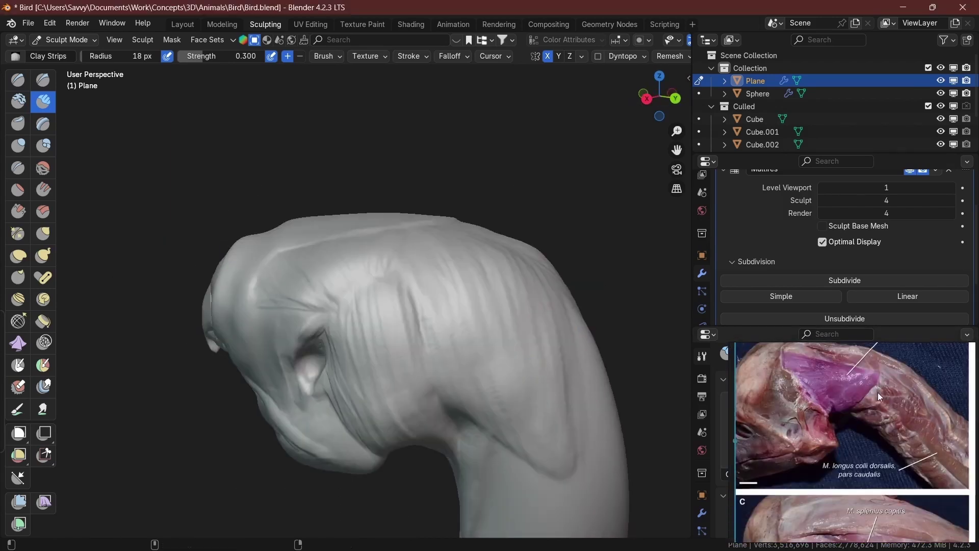
{"action": "middle_click_drag", "start_coordinate": [490, 352], "coordinate": [511, 360]}
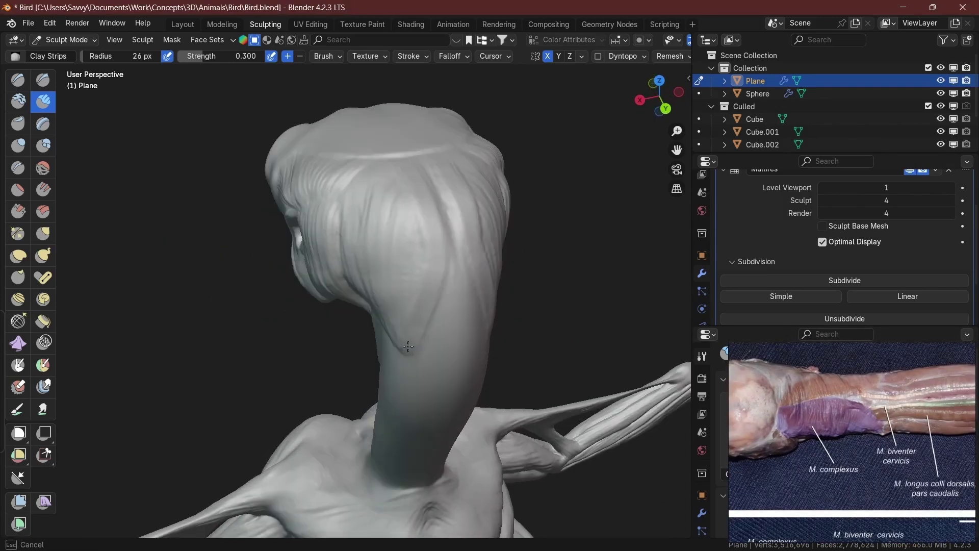
{"action": "middle_click_drag", "start_coordinate": [408, 346], "coordinate": [429, 249]}
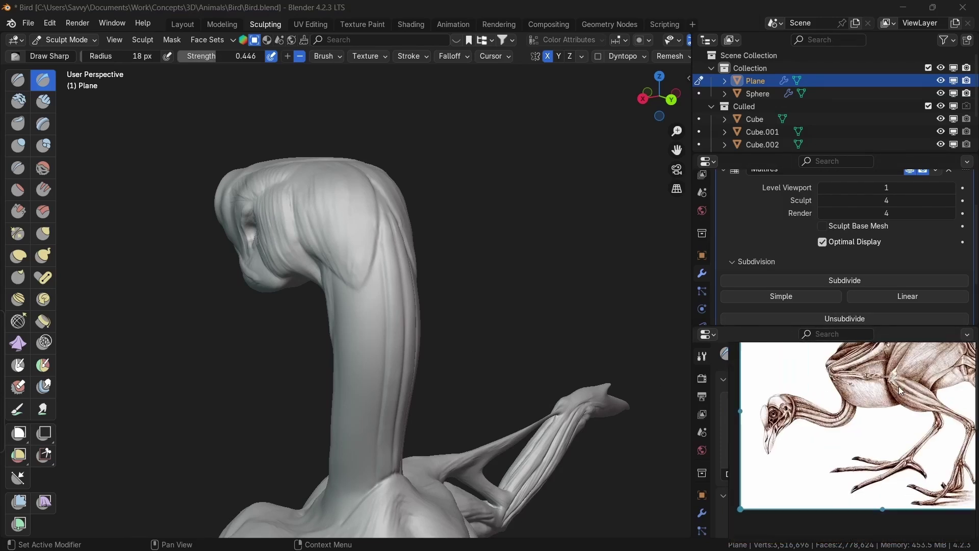
- Lay Clay Strips muscle bands along the back and lower neck, raising the brush strength
{"action": "middle_click_drag", "start_coordinate": [515, 286], "coordinate": [541, 294]}
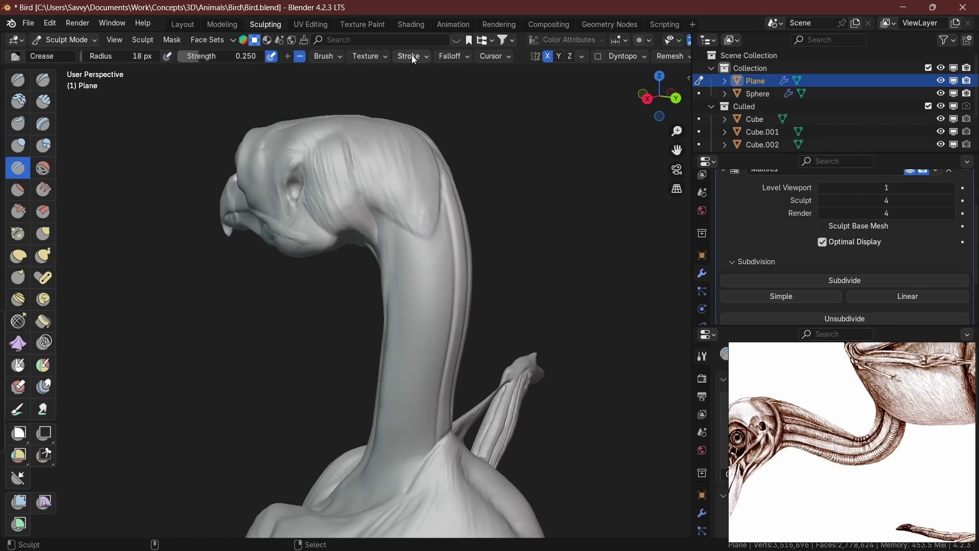
{"action": "mouse_move", "coordinate": [422, 507]}
{"action": "middle_mouse_down"}
{"action": "mouse_move", "coordinate": [430, 215]}
{"action": "mouse_move", "coordinate": [413, 261]}
{"action": "mouse_move", "coordinate": [429, 245]}
{"action": "middle_mouse_up"}
{"action": "key", "text": "c"}
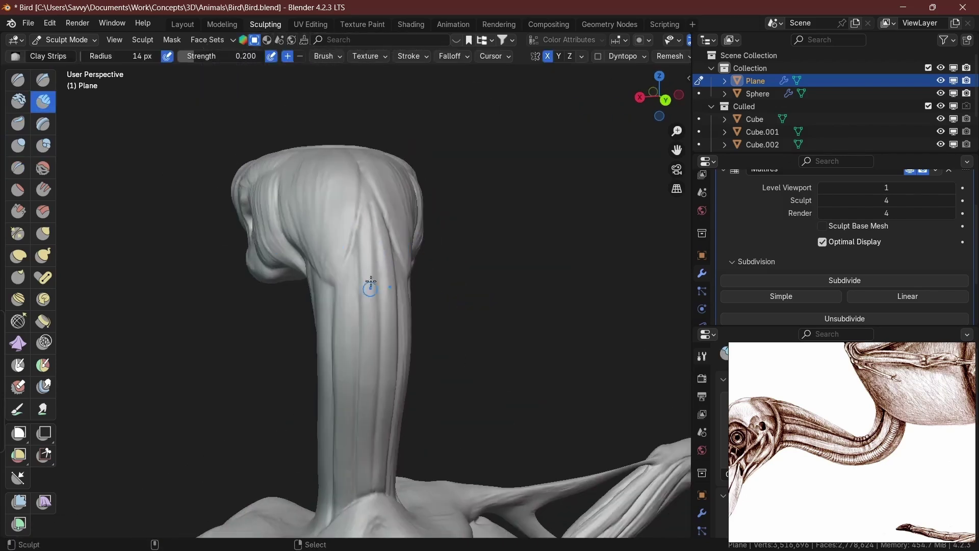
{"action": "mouse_move", "coordinate": [367, 284]}
{"action": "middle_mouse_down"}
{"action": "mouse_move", "coordinate": [362, 262]}
{"action": "mouse_move", "coordinate": [388, 265]}
{"action": "middle_mouse_up"}
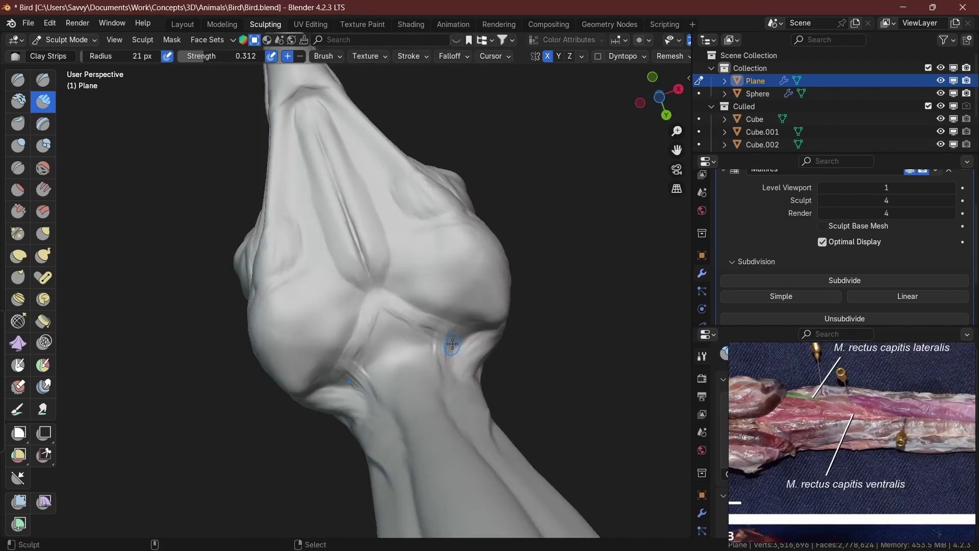
{"action": "middle_click_drag", "start_coordinate": [438, 326], "coordinate": [434, 357]}
{"action": "left_click_drag", "start_coordinate": [434, 357], "coordinate": [434, 362]}
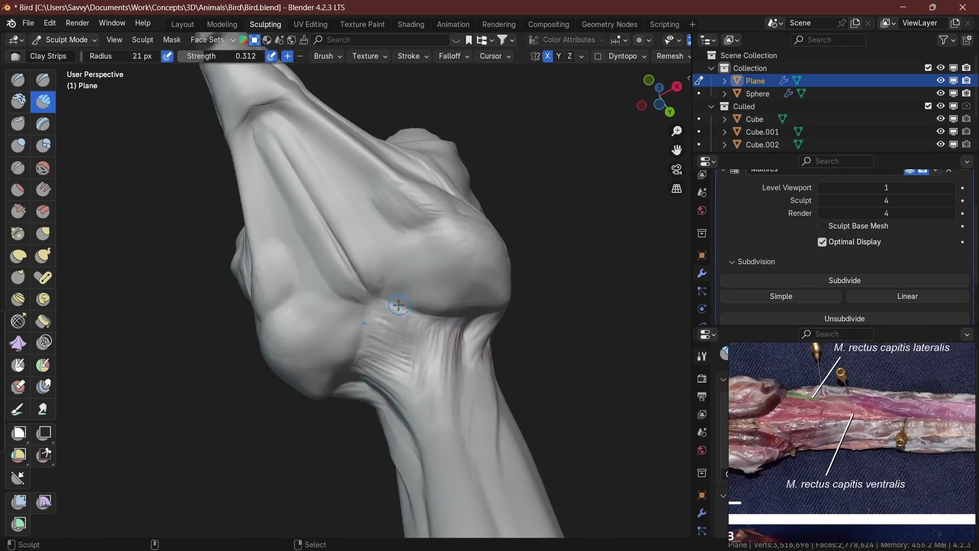
{"action": "middle_click_drag", "start_coordinate": [398, 304], "coordinate": [486, 326]}
{"action": "middle_click_drag", "start_coordinate": [392, 220], "coordinate": [437, 164]}
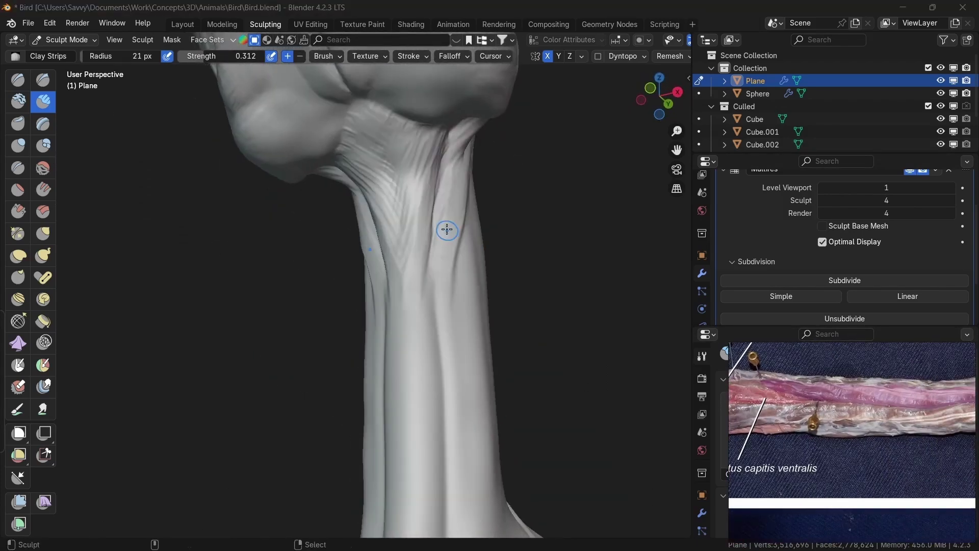
{"action": "middle_click_drag", "start_coordinate": [448, 228], "coordinate": [386, 241]}
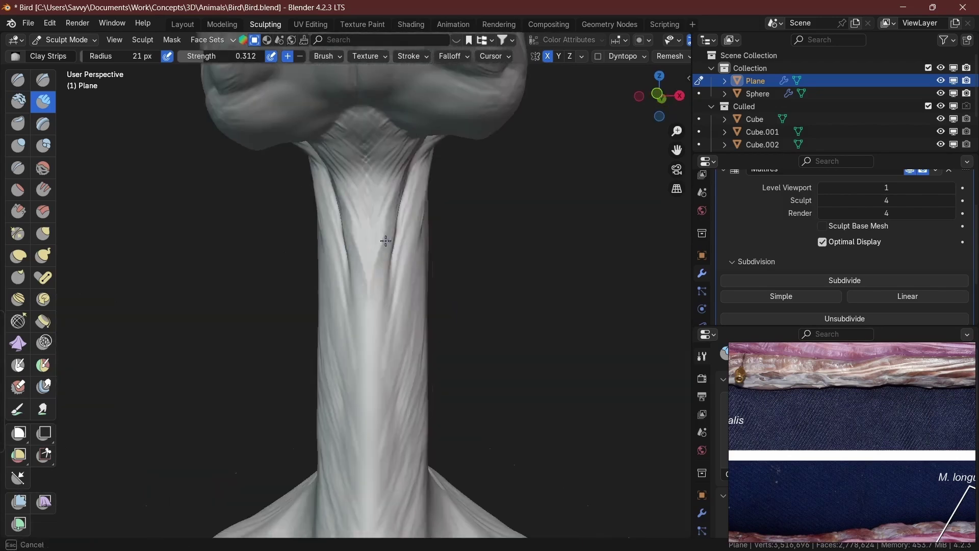
{"action": "middle_click_drag", "start_coordinate": [367, 100], "coordinate": [356, 124]}
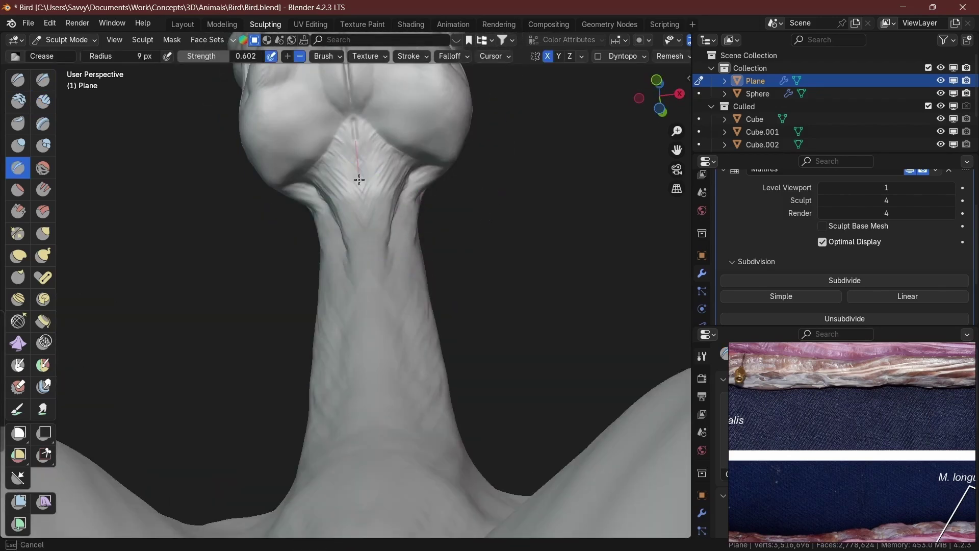
{"action": "middle_click_drag", "start_coordinate": [359, 179], "coordinate": [332, 280]}
- Cut crease lines and a sharp groove down the neck sides and base with Draw Sharp
{"action": "key", "text": "shift+f"}
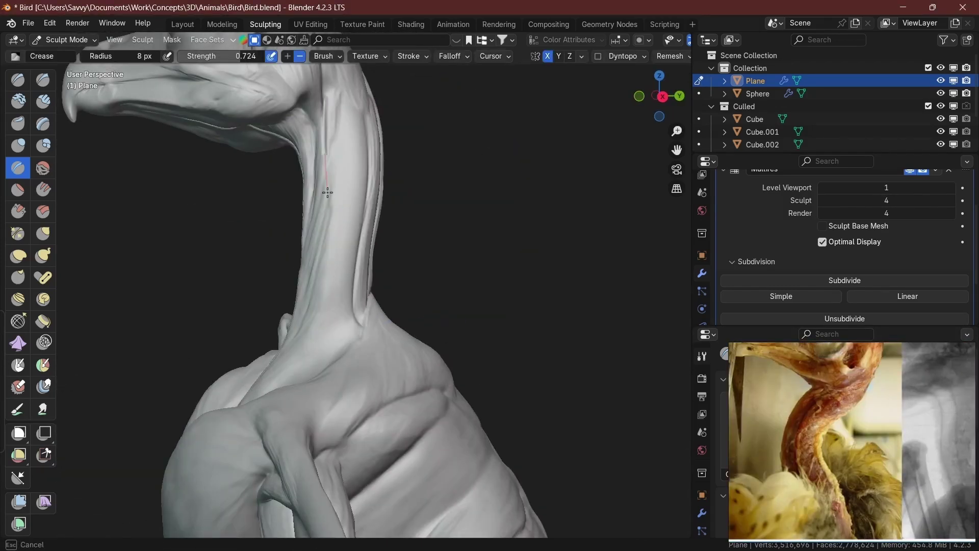
{"action": "mouse_move", "coordinate": [327, 192]}
{"action": "middle_mouse_down"}
{"action": "mouse_move", "coordinate": [337, 219]}
{"action": "mouse_move", "coordinate": [320, 270]}
{"action": "mouse_move", "coordinate": [289, 279]}
{"action": "mouse_move", "coordinate": [411, 227]}
{"action": "middle_mouse_up"}
{"action": "key", "text": "g"}
{"action": "key", "text": "shift+x"}
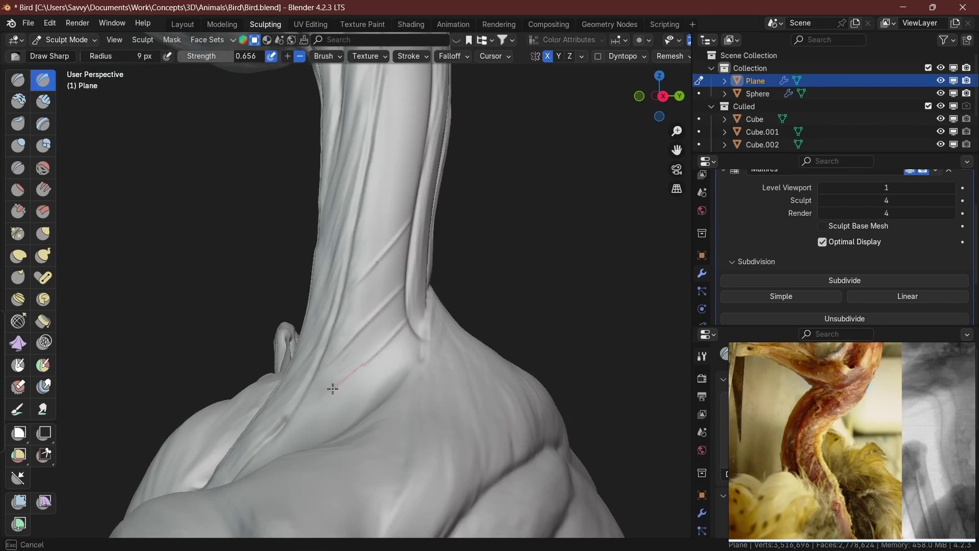
{"action": "middle_click_drag", "start_coordinate": [332, 389], "coordinate": [458, 190]}
{"action": "mouse_move", "coordinate": [354, 195]}
{"action": "middle_mouse_down"}
{"action": "mouse_move", "coordinate": [343, 166]}
{"action": "mouse_move", "coordinate": [470, 426]}
{"action": "middle_mouse_up"}
{"action": "key", "text": "g"}
{"action": "scroll", "coordinate": [447, 363], "scroll_direction": "down", "scroll_amount": 4}
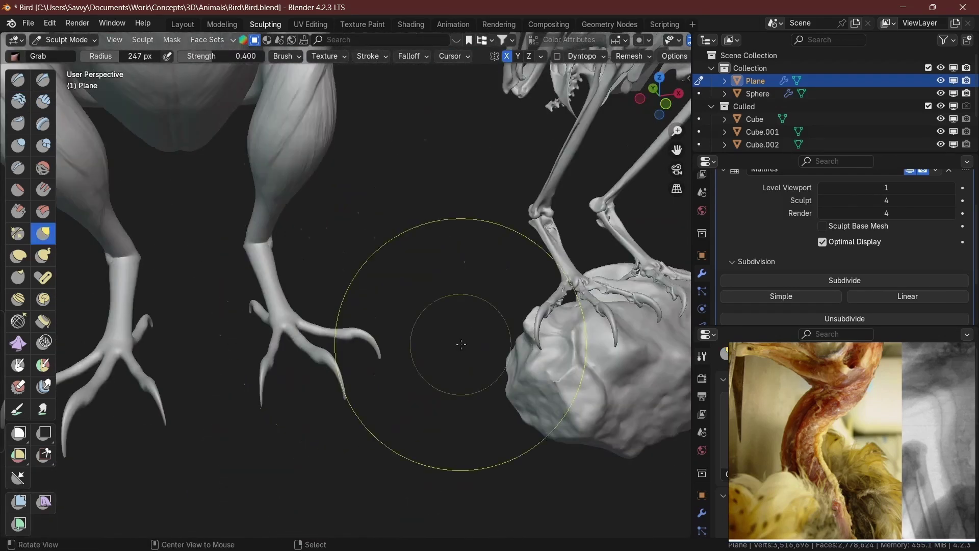
- Select Clay Strips and shrink the brush radius for fine leg and toe detail
{"action": "key", "text": "c"}
{"action": "scroll", "coordinate": [313, 268], "scroll_direction": "up", "scroll_amount": 4}
{"action": "mouse_move", "coordinate": [312, 268]}
{"action": "middle_mouse_down"}
{"action": "mouse_move", "coordinate": [348, 375]}
{"action": "mouse_move", "coordinate": [467, 437]}
{"action": "mouse_move", "coordinate": [393, 295]}
{"action": "mouse_move", "coordinate": [393, 326]}
{"action": "mouse_move", "coordinate": [459, 214]}
{"action": "mouse_move", "coordinate": [503, 174]}
{"action": "mouse_move", "coordinate": [449, 240]}
{"action": "mouse_move", "coordinate": [459, 215]}
{"action": "middle_mouse_up"}
{"action": "scroll", "coordinate": [468, 437], "scroll_direction": "up", "scroll_amount": 4}
{"action": "scroll", "coordinate": [393, 346], "scroll_direction": "up", "scroll_amount": 2}
{"action": "key", "text": "f"}
{"action": "left_click", "coordinate": [459, 214]}
{"action": "scroll", "coordinate": [447, 239], "scroll_direction": "up", "scroll_amount": 2}
{"action": "scroll", "coordinate": [446, 239], "scroll_direction": "down", "scroll_amount": 3}
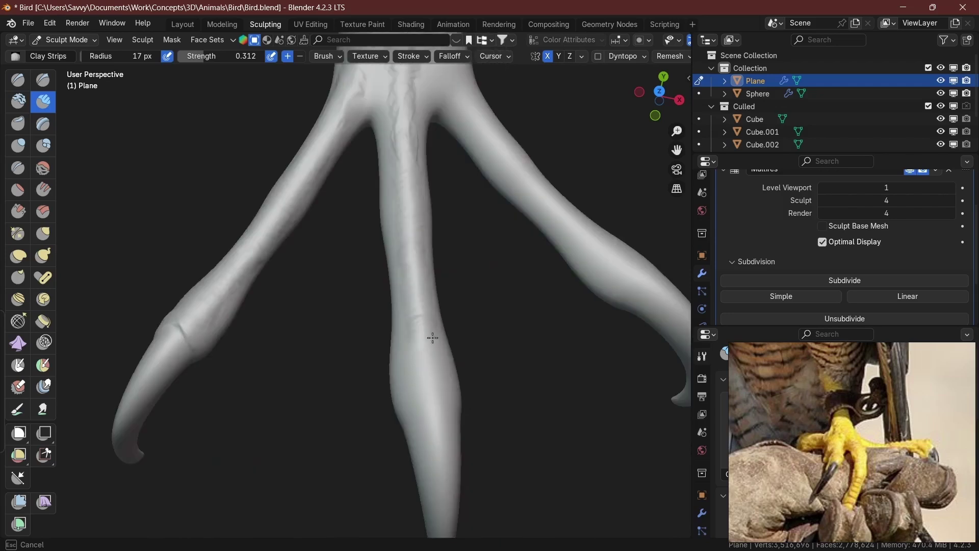
{"action": "mouse_move", "coordinate": [431, 335]}
{"action": "middle_mouse_down"}
{"action": "mouse_move", "coordinate": [527, 324]}
{"action": "mouse_move", "coordinate": [271, 323]}
{"action": "mouse_move", "coordinate": [459, 357]}
{"action": "mouse_move", "coordinate": [389, 389]}
{"action": "mouse_move", "coordinate": [306, 291]}
{"action": "middle_mouse_up"}
{"action": "key", "text": "f"}
{"action": "left_click", "coordinate": [476, 377]}
- Thicken the toes with a large Inflate brush, then add a Clay Strips scale ridge along a toe
{"action": "key", "text": "i"}
{"action": "key", "text": "f"}
{"action": "left_click", "coordinate": [367, 267]}
{"action": "mouse_move", "coordinate": [367, 267]}
{"action": "middle_mouse_down"}
{"action": "mouse_move", "coordinate": [386, 327]}
{"action": "mouse_move", "coordinate": [444, 338]}
{"action": "middle_mouse_up"}
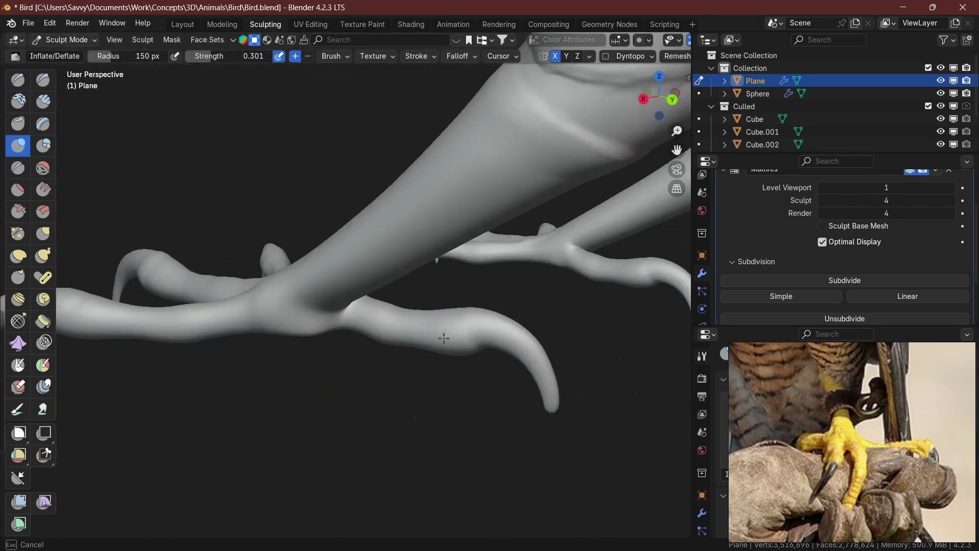
{"action": "key", "text": "c"}
{"action": "mouse_move", "coordinate": [563, 398]}
{"action": "middle_mouse_down"}
{"action": "mouse_move", "coordinate": [459, 286]}
{"action": "mouse_move", "coordinate": [439, 241]}
{"action": "mouse_move", "coordinate": [357, 327]}
{"action": "middle_mouse_up"}
{"action": "scroll", "coordinate": [296, 392], "scroll_direction": "up", "scroll_amount": 3}
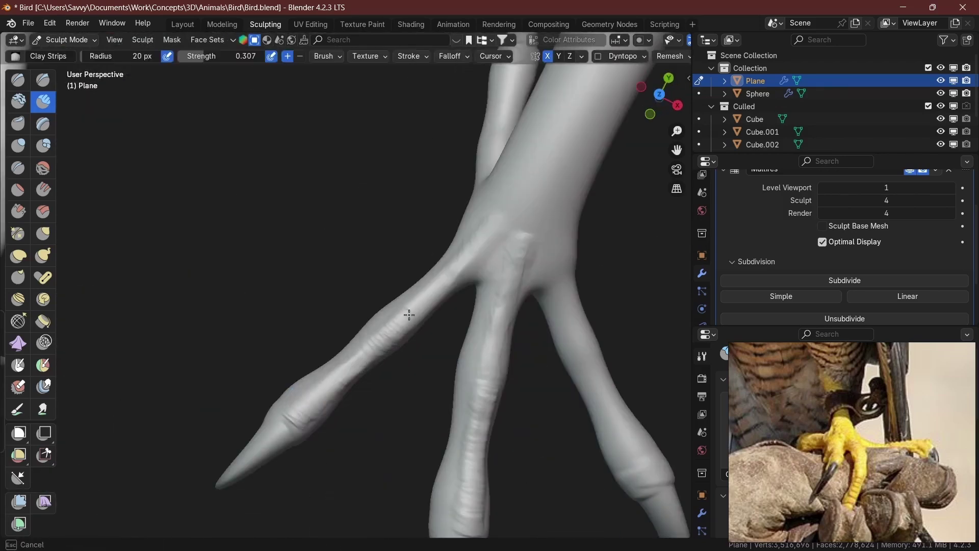
{"action": "scroll", "coordinate": [489, 230], "scroll_direction": "down", "scroll_amount": 3}
- Sculpt more scale ridges on the front of the toes with Clay Strips
{"action": "middle_click_drag", "start_coordinate": [489, 230], "coordinate": [419, 223]}
{"action": "scroll", "coordinate": [419, 223], "scroll_direction": "up", "scroll_amount": 2}
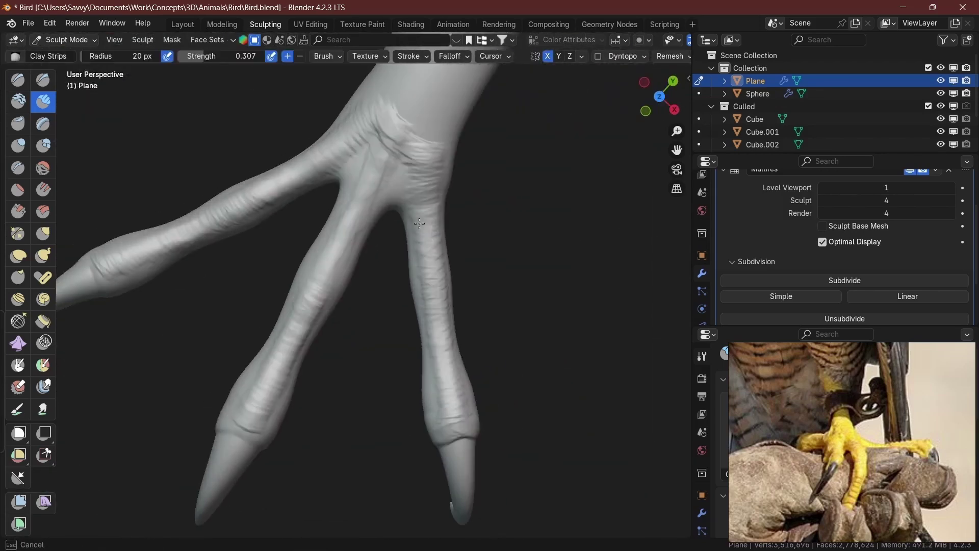
{"action": "middle_click_drag", "start_coordinate": [412, 327], "coordinate": [463, 316]}
{"action": "scroll", "coordinate": [403, 321], "scroll_direction": "down", "scroll_amount": 3}
{"action": "scroll", "coordinate": [464, 316], "scroll_direction": "up", "scroll_amount": 3}
{"action": "scroll", "coordinate": [480, 328], "scroll_direction": "down", "scroll_amount": 5}
{"action": "middle_click_drag", "start_coordinate": [485, 349], "coordinate": [437, 170]}
{"action": "scroll", "coordinate": [422, 274], "scroll_direction": "up", "scroll_amount": 5}
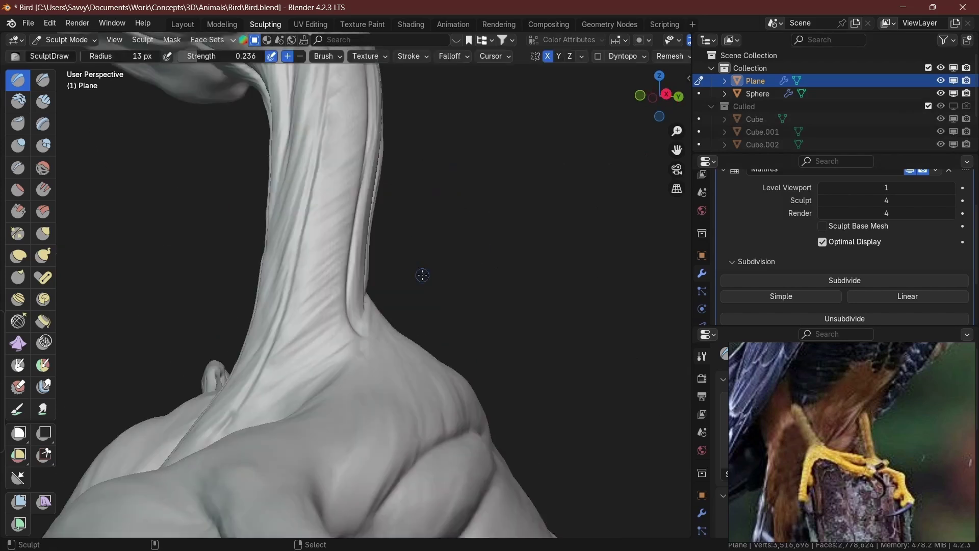
{"action": "middle_click_drag", "start_coordinate": [422, 273], "coordinate": [367, 240]}
{"action": "scroll", "coordinate": [307, 281], "scroll_direction": "up", "scroll_amount": 2}
{"action": "scroll", "coordinate": [308, 281], "scroll_direction": "down", "scroll_amount": 3}
- Load the neck dissection photo from the reference image thumbnails and zoom out to frame the whole bird
{"action": "key", "text": "shift+space"}
{"action": "mouse_move", "coordinate": [443, 332]}
{"action": "middle_mouse_down"}
{"action": "mouse_move", "coordinate": [466, 382]}
{"action": "mouse_move", "coordinate": [434, 347]}
{"action": "mouse_move", "coordinate": [350, 323]}
{"action": "mouse_move", "coordinate": [342, 295]}
{"action": "mouse_move", "coordinate": [405, 350]}
{"action": "mouse_move", "coordinate": [453, 321]}
{"action": "mouse_move", "coordinate": [376, 321]}
{"action": "mouse_move", "coordinate": [518, 297]}
{"action": "mouse_move", "coordinate": [489, 317]}
{"action": "mouse_move", "coordinate": [457, 420]}
{"action": "mouse_move", "coordinate": [525, 432]}
{"action": "mouse_move", "coordinate": [540, 369]}
{"action": "middle_mouse_up"}
{"action": "key", "text": "c"}
{"action": "left_click", "coordinate": [807, 400]}
{"action": "left_click", "coordinate": [855, 366]}
{"action": "left_click", "coordinate": [888, 412]}
{"action": "scroll", "coordinate": [457, 420], "scroll_direction": "down", "scroll_amount": 4}
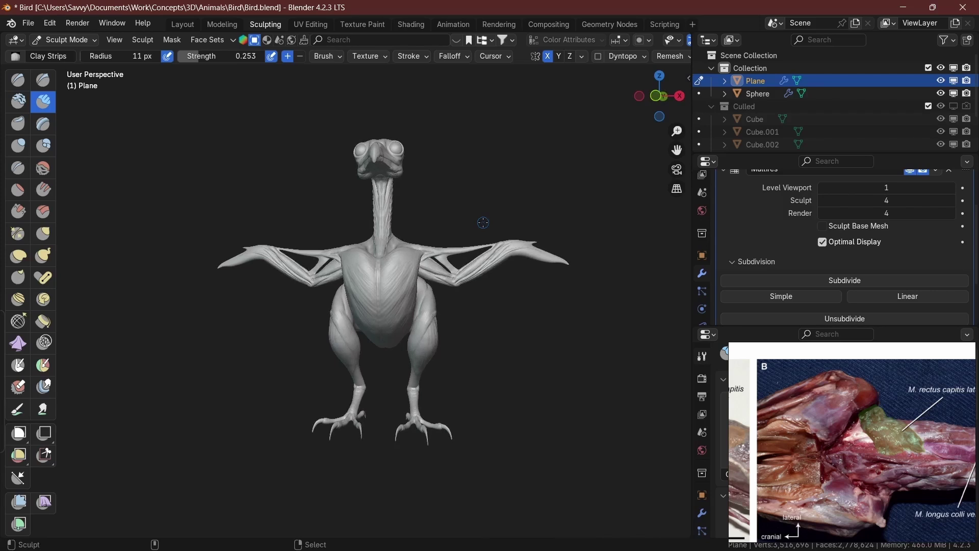
{"action": "key", "text": "KP_1"}
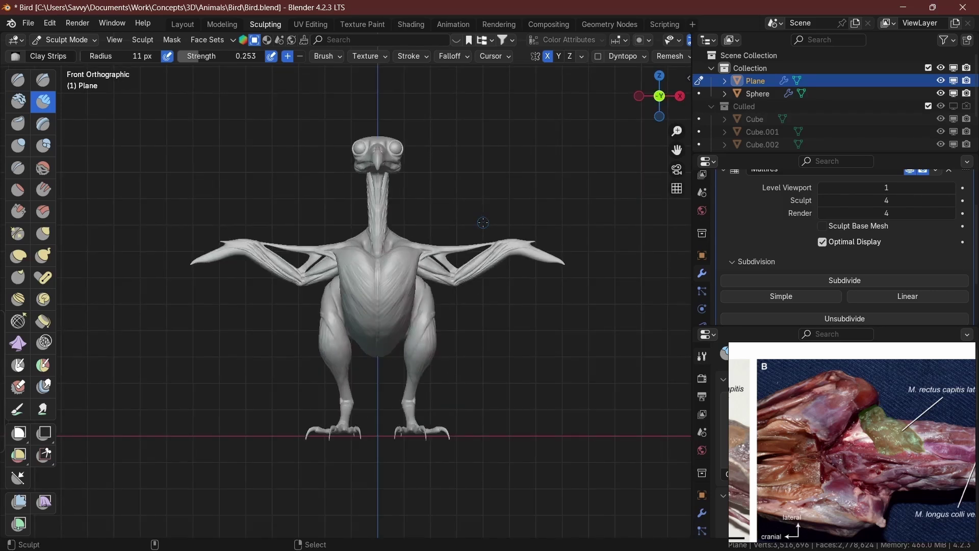
{"action": "key", "text": "KP_6"}
{"action": "key", "text": "KP_6"}
{"action": "key", "text": "KP_6"}
{"action": "key", "text": "KP_6"}
{"action": "key", "text": "KP_6"}
{"action": "key", "text": "KP_6"}
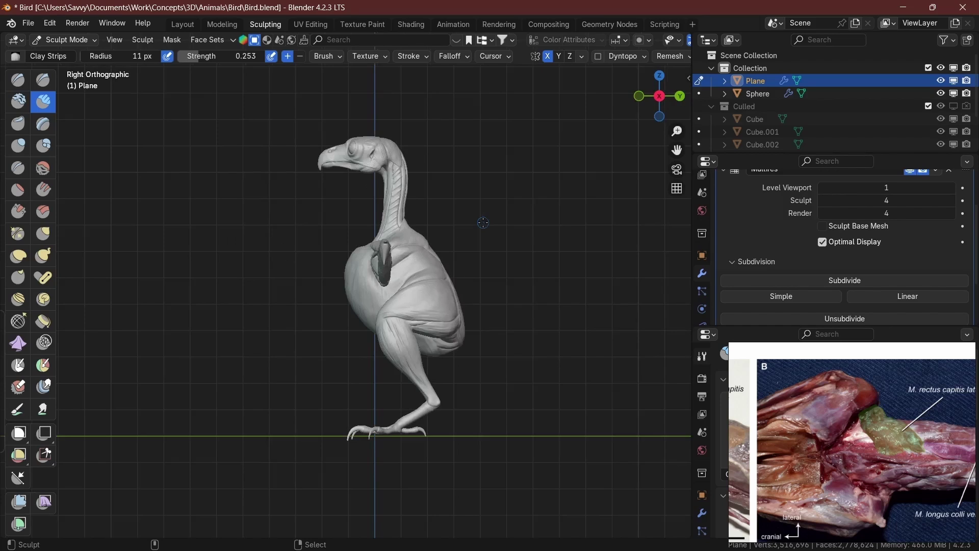
{"action": "key", "text": "ctrl+KP_1"}
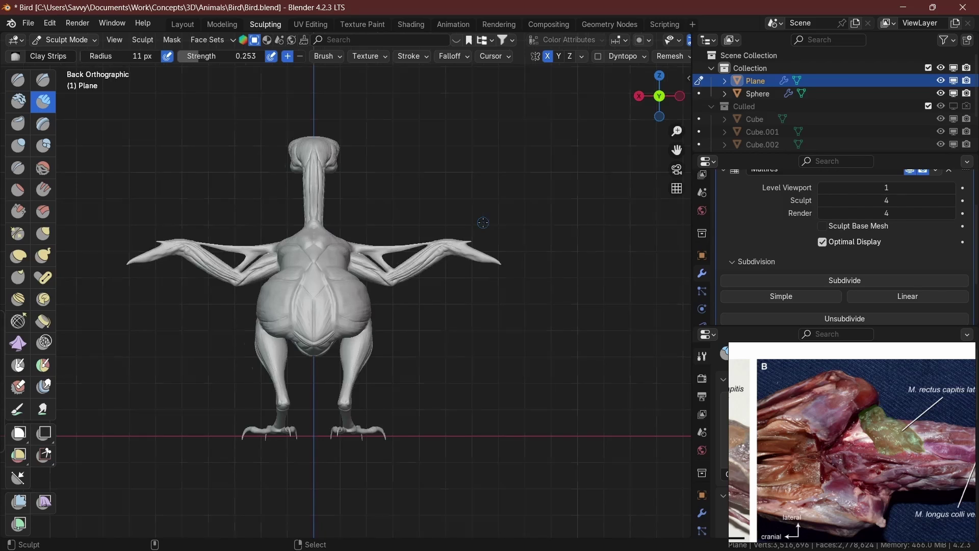
{"action": "key", "text": "ctrl+KP_3"}
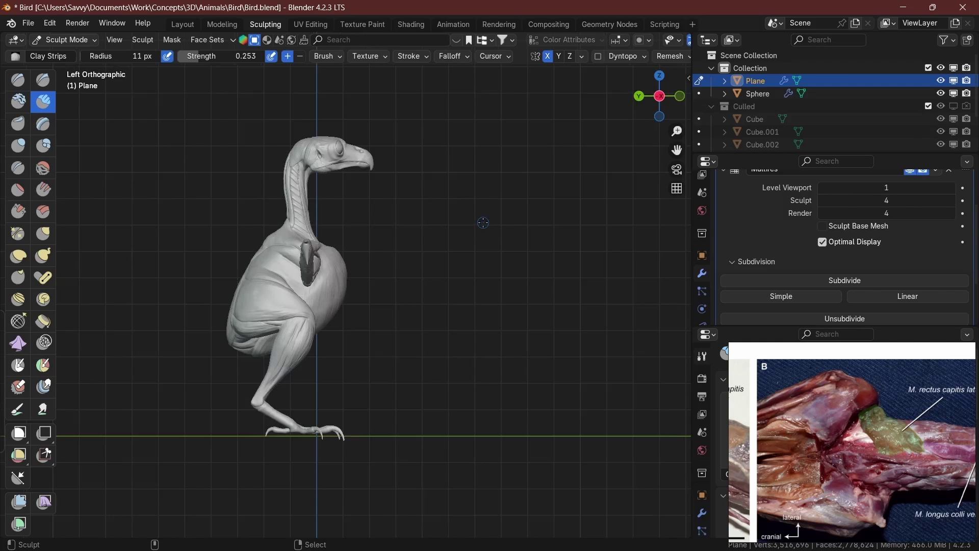
{"action": "middle_click_drag", "start_coordinate": [483, 223], "coordinate": [483, 223]}
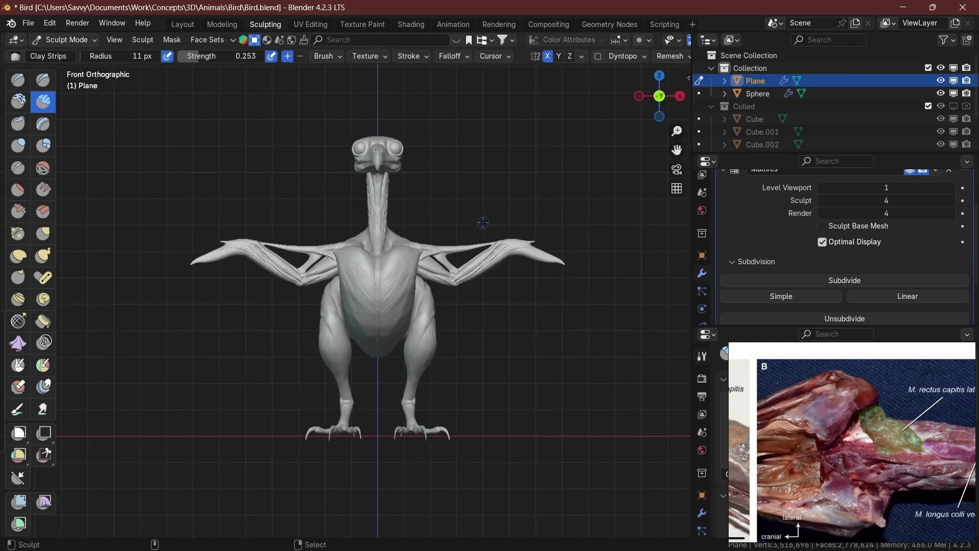